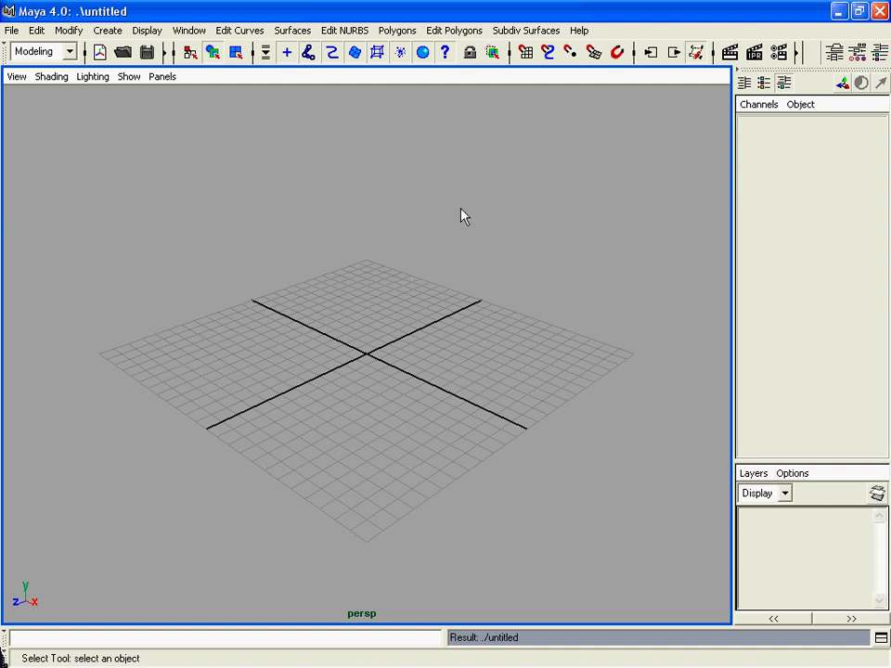
# Import side.bmp as an image plane in the side view
pyautogui.press('space')
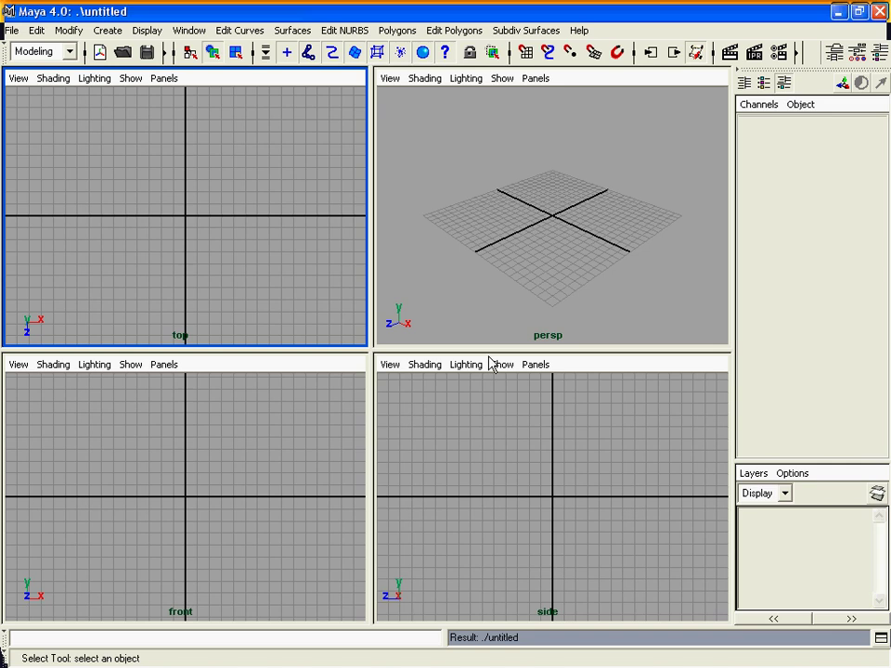
pyautogui.click(524, 461)
pyautogui.press('space')
pyautogui.click(14, 78)
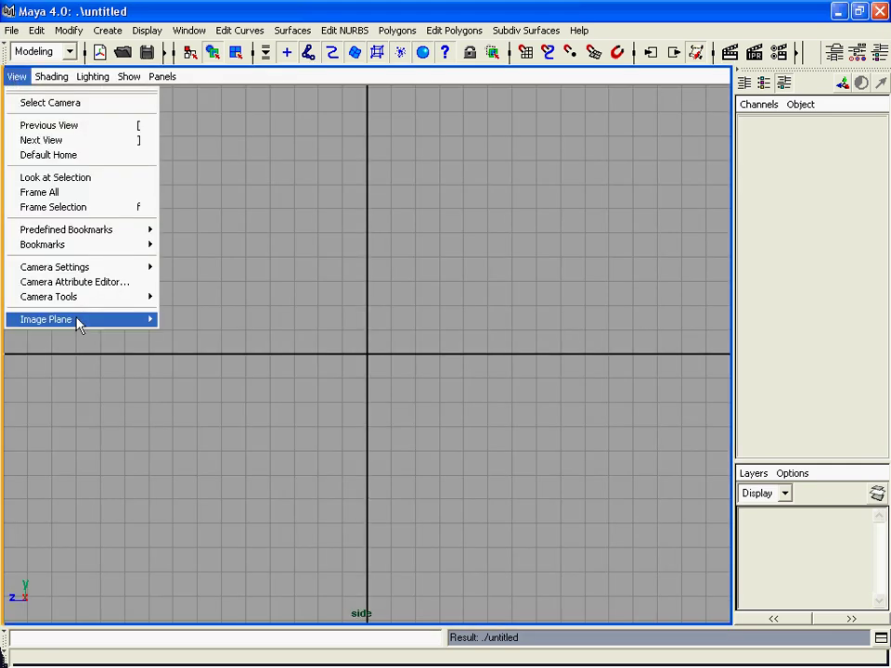
pyautogui.moveTo(79, 321)
pyautogui.click(195, 329)
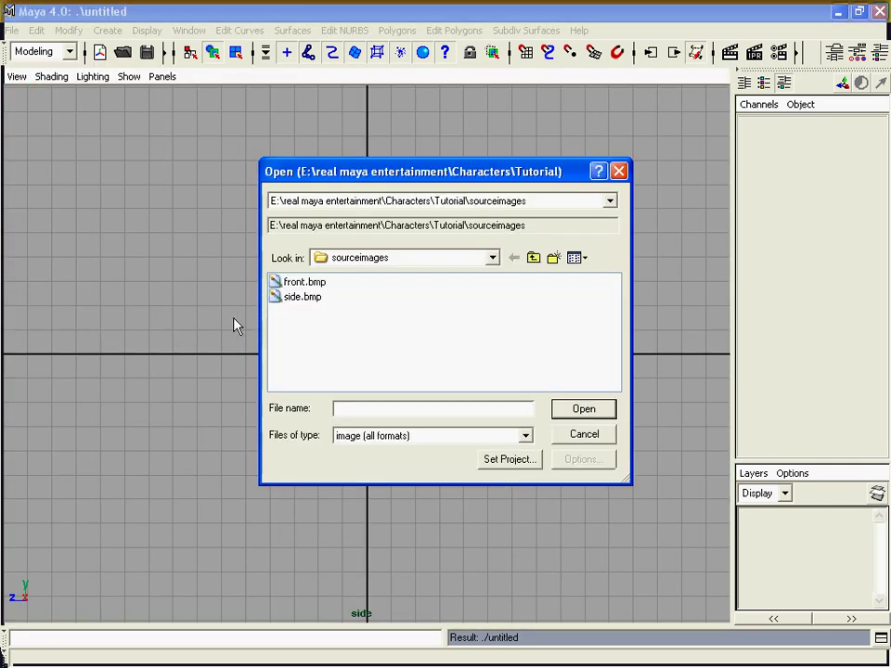
pyautogui.doubleClick(303, 298)
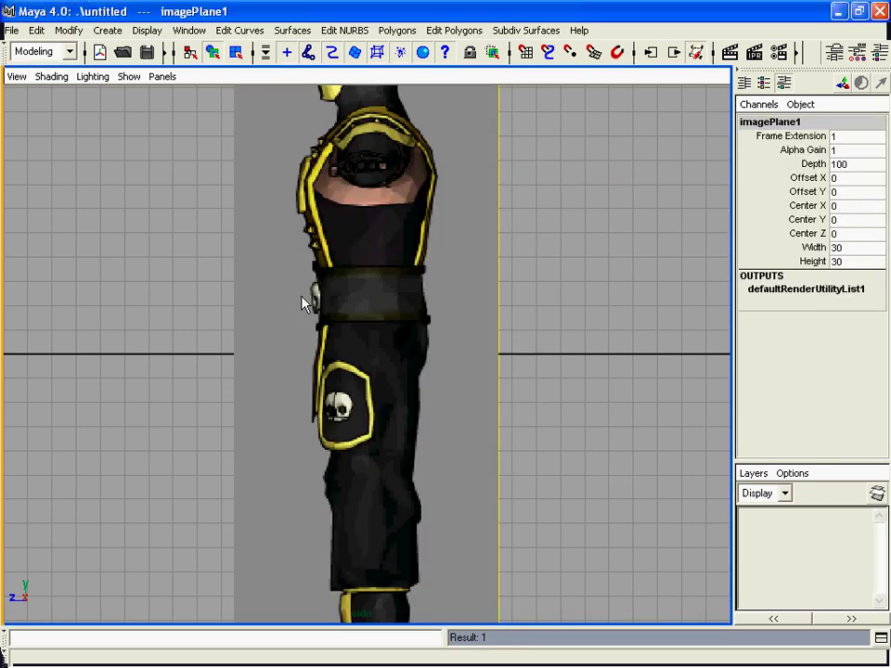
# Import front.bmp as an image plane in the front view
pyautogui.press('space')
pyautogui.press('space')
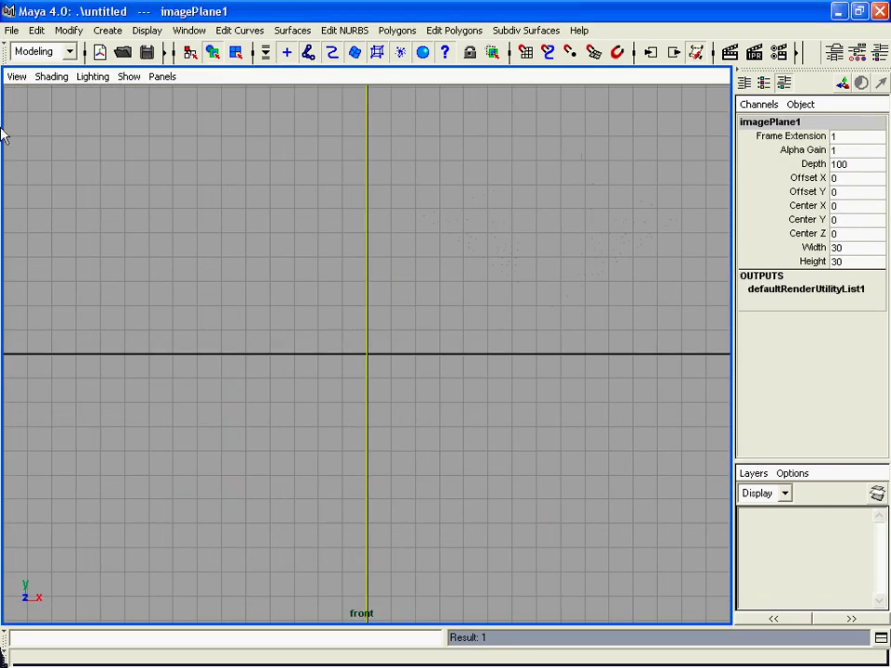
pyautogui.click(15, 76)
pyautogui.moveTo(84, 322)
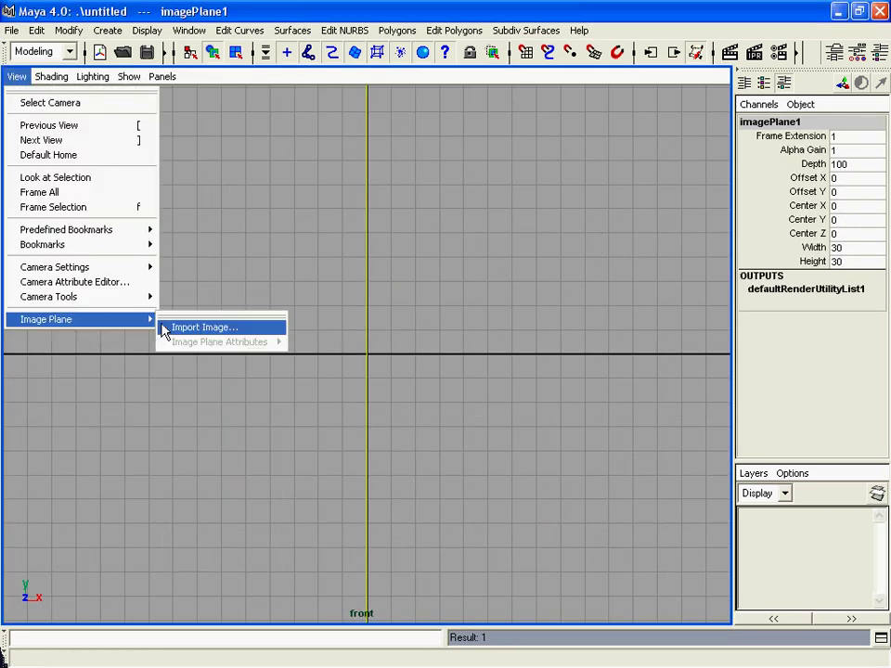
pyautogui.click(217, 328)
pyautogui.doubleClick(304, 282)
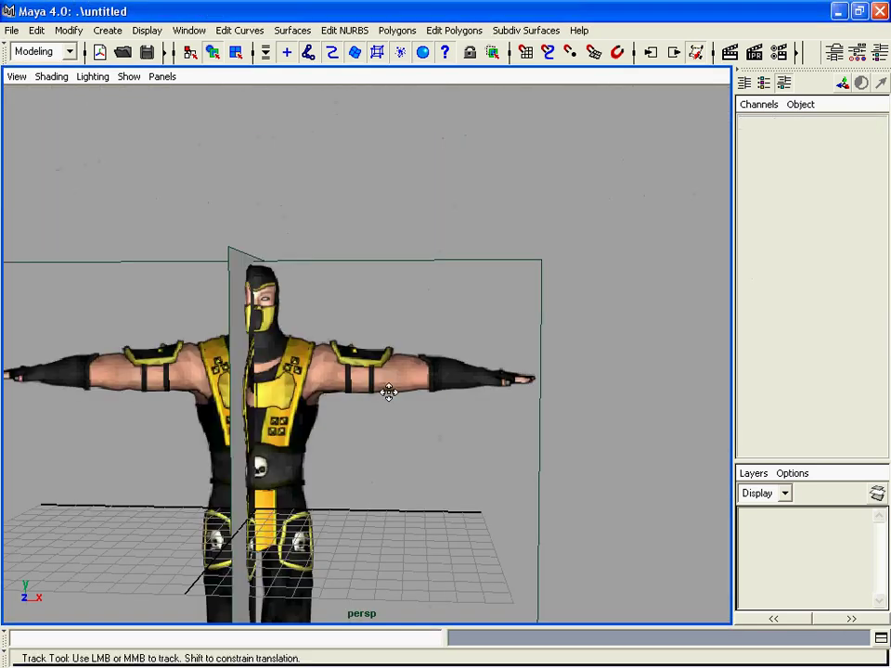
# Create a 1 by 1 polygon plane facing the Z axis with 3 subdivisions along width and height
pyautogui.keyDown('alt'); pyautogui.moveTo(389, 392); pyautogui.dragTo(400, 349, button='middle'); pyautogui.keyUp('alt')
pyautogui.keyDown('alt'); pyautogui.moveTo(400, 349); pyautogui.dragTo(379, 352); pyautogui.keyUp('alt')
pyautogui.keyDown('alt'); pyautogui.moveTo(389, 352); pyautogui.dragTo(402, 350, button='middle'); pyautogui.keyUp('alt')
pyautogui.keyDown('alt'); pyautogui.moveTo(402, 350); pyautogui.dragTo(455, 393, button='right'); pyautogui.keyUp('alt')
pyautogui.press('space')
pyautogui.press('space')
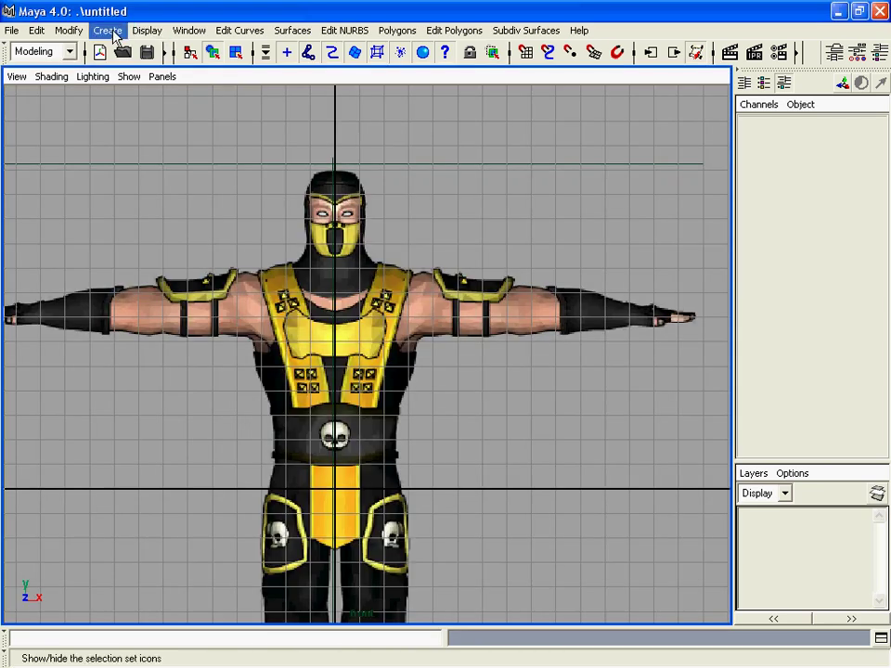
pyautogui.click(107, 29)
pyautogui.moveTo(149, 71)
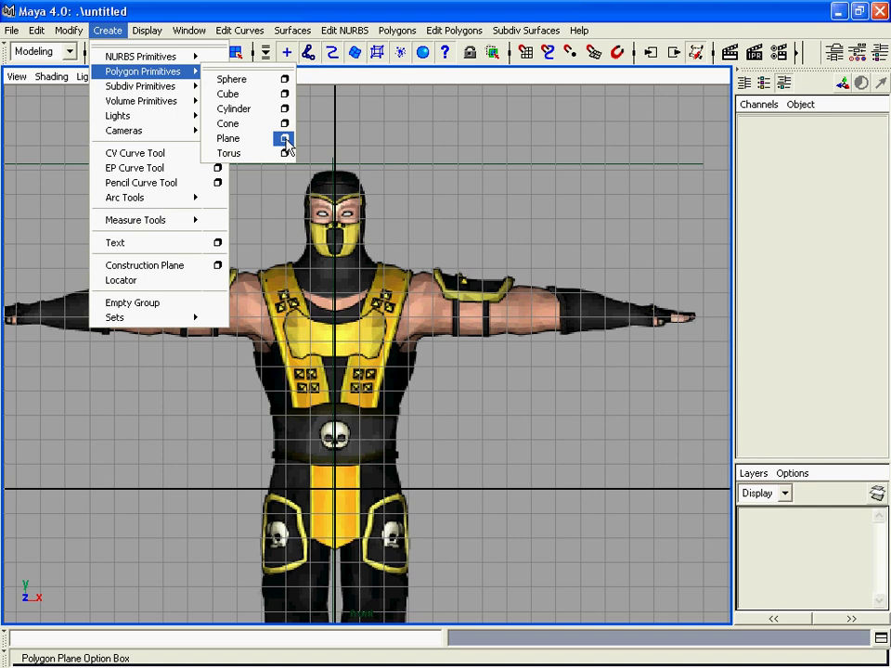
pyautogui.click(285, 139)
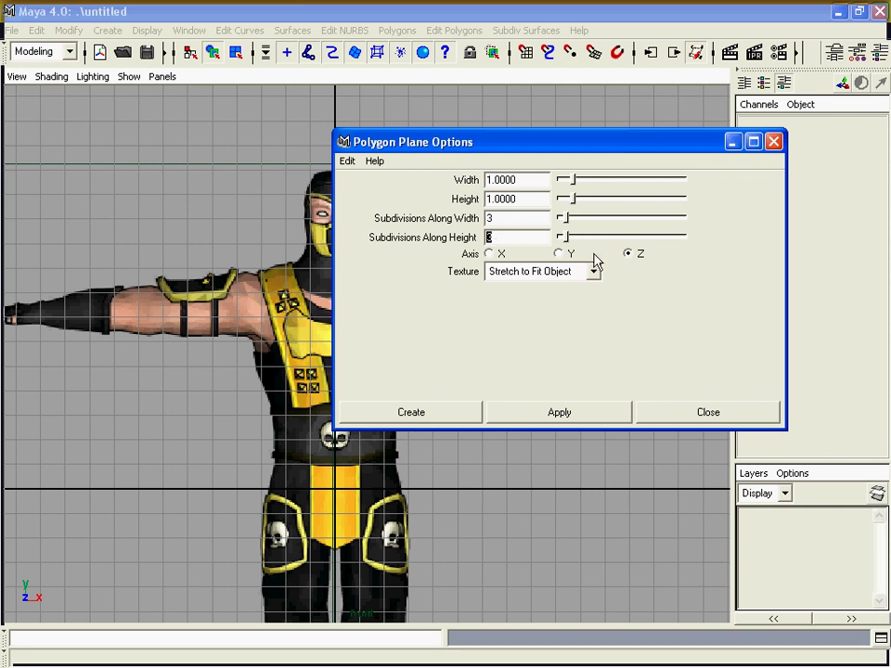
pyautogui.click(411, 414)
# Move the plane over the character's left eye in the front view, to about X 0.533 and Y 11.279
pyautogui.press('w')
pyautogui.moveTo(338, 487); pyautogui.dragTo(346, 259)
pyautogui.keyDown('alt'); pyautogui.moveTo(344, 258); pyautogui.dragTo(536, 442, button='middle'); pyautogui.keyUp('alt')
pyautogui.keyDown('alt'); pyautogui.moveTo(535, 443); pyautogui.dragTo(599, 465, button='right'); pyautogui.keyUp('alt')
pyautogui.press('r')
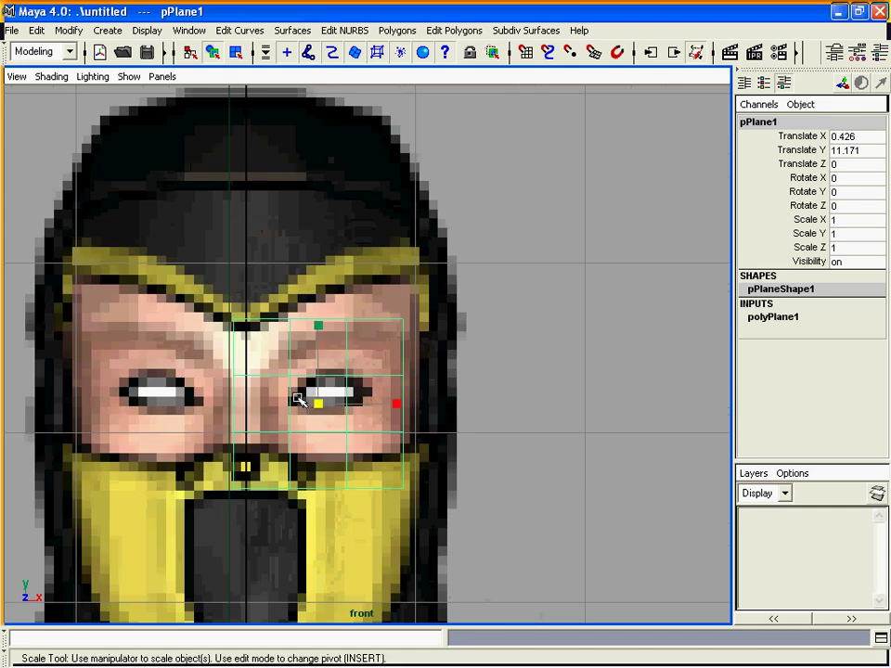
pyautogui.press('w')
pyautogui.moveTo(319, 404); pyautogui.dragTo(341, 389)
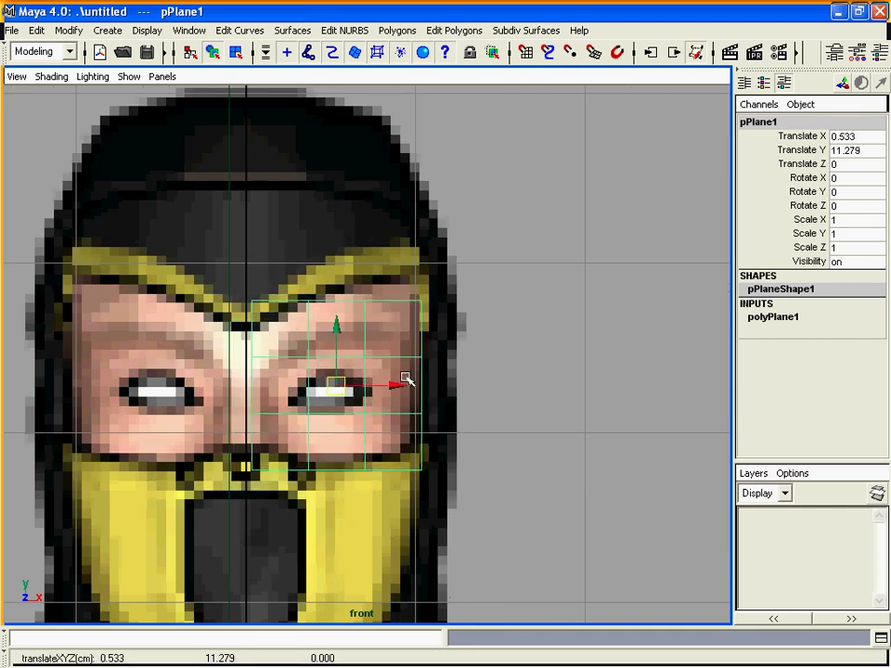
# Split the plane's upper outer corner face diagonally from the centre face's vertex to the plane's corner with the Split Polygon Tool
pyautogui.click(454, 30)
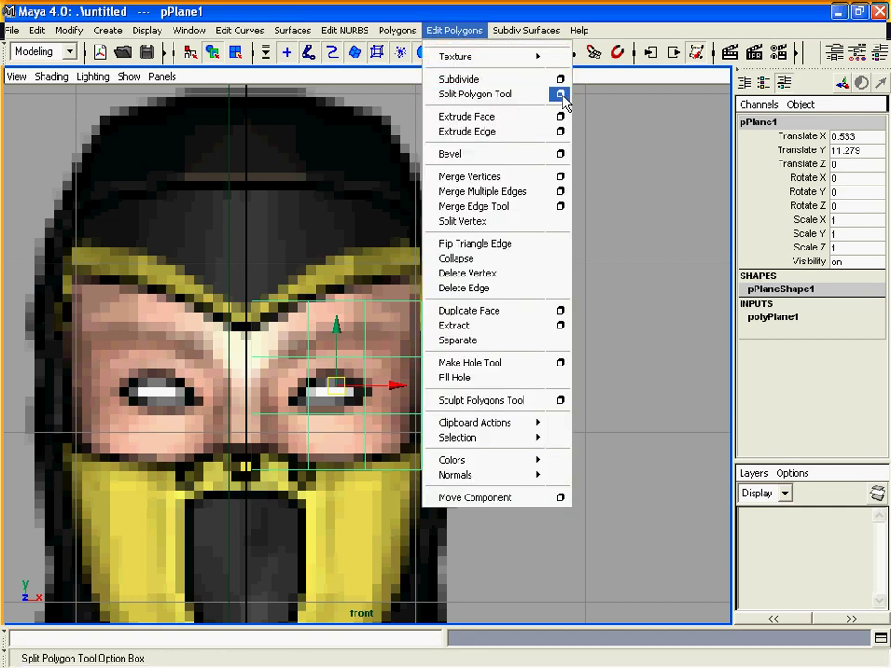
pyautogui.click(562, 95)
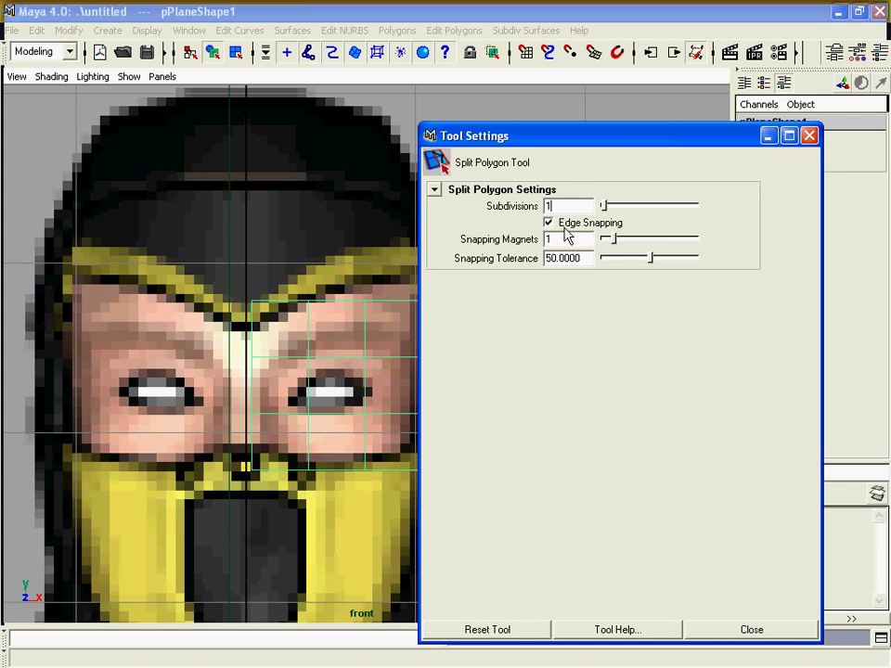
pyautogui.click(768, 137)
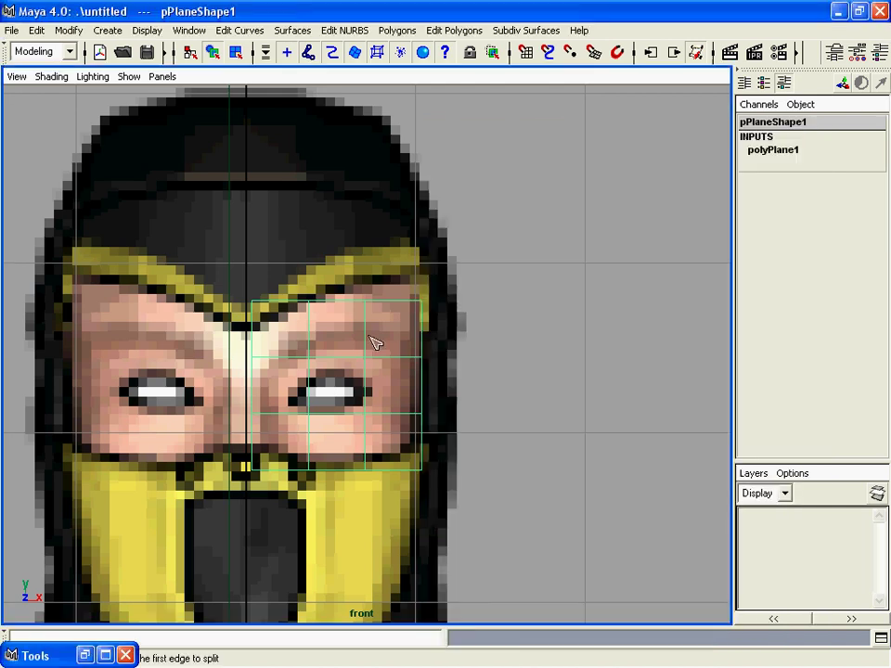
pyautogui.click(365, 357)
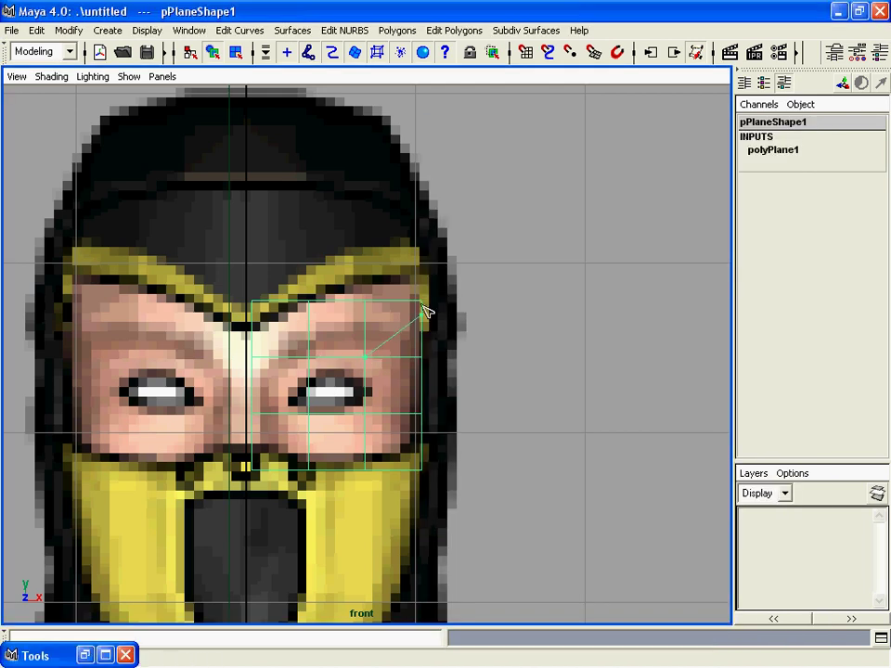
pyautogui.moveTo(425, 295); pyautogui.dragTo(429, 282)
pyautogui.press('Return')
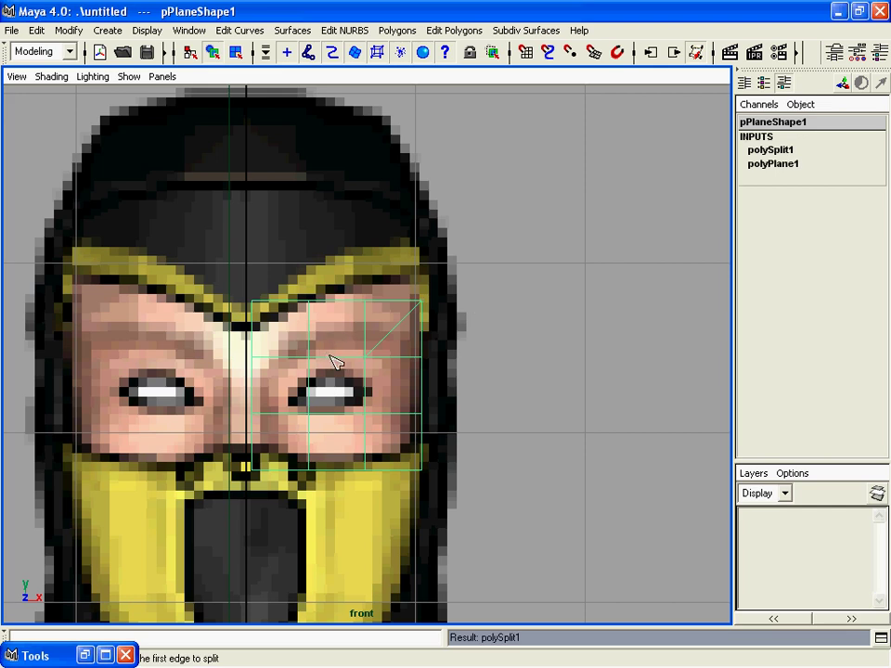
# Split the plane's upper middle face vertically at its midpoint and the upper corner face beside the nose diagonally
pyautogui.moveTo(331, 357); pyautogui.dragTo(341, 357)
pyautogui.click(335, 301)
pyautogui.press('Return')
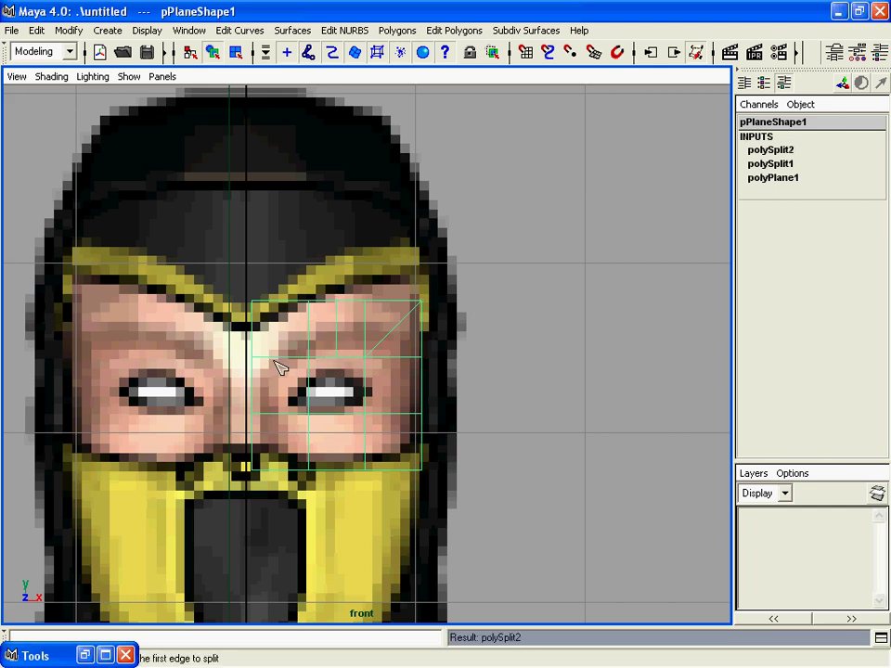
pyautogui.click(297, 358)
pyautogui.click(254, 306)
pyautogui.press('Return')
# Split the middle face beside the nose horizontally at its midpoint and the lower corner face beside it diagonally
pyautogui.click(308, 387)
pyautogui.click(252, 387)
pyautogui.press('Return')
pyautogui.click(307, 425)
pyautogui.click(315, 434)
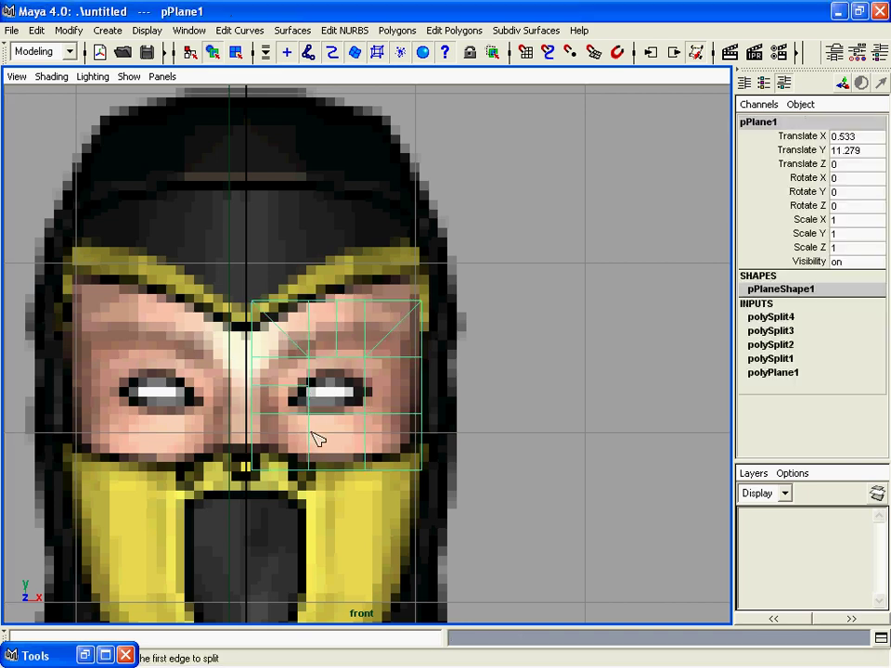
pyautogui.press('Return')
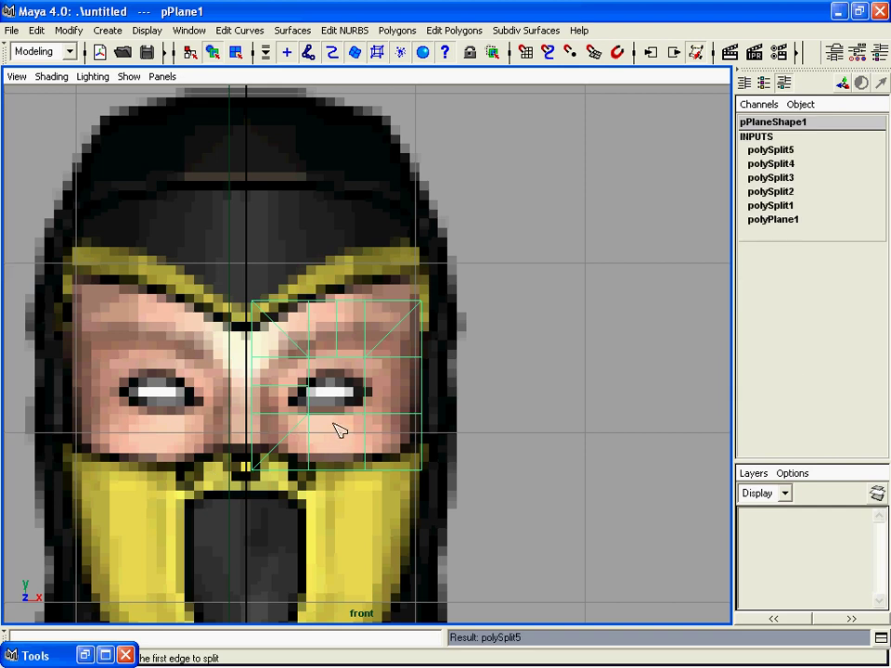
# Split the lower middle face vertically, the lower outer corner face diagonally and the outer middle face horizontally
pyautogui.click(336, 414)
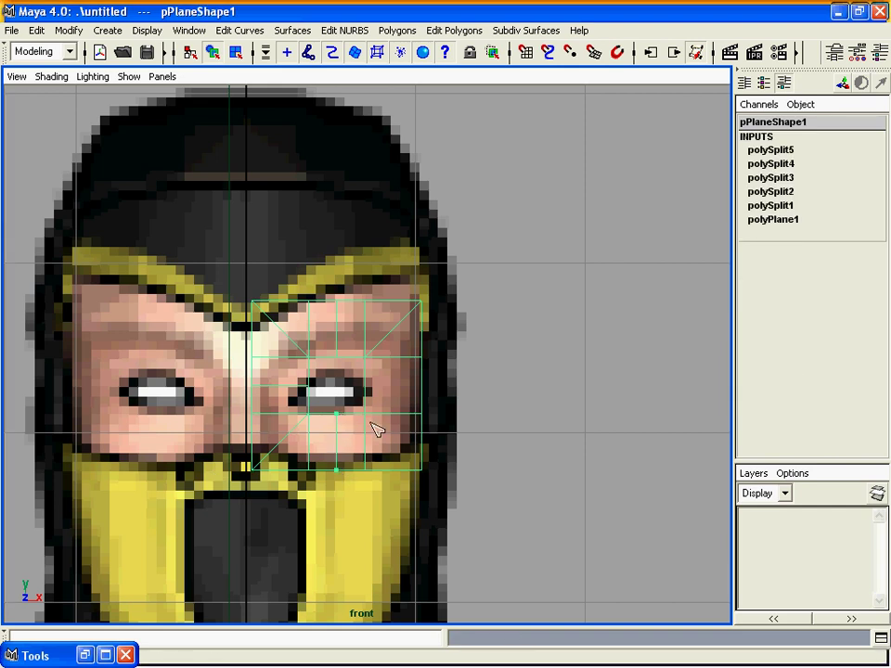
pyautogui.press('Return')
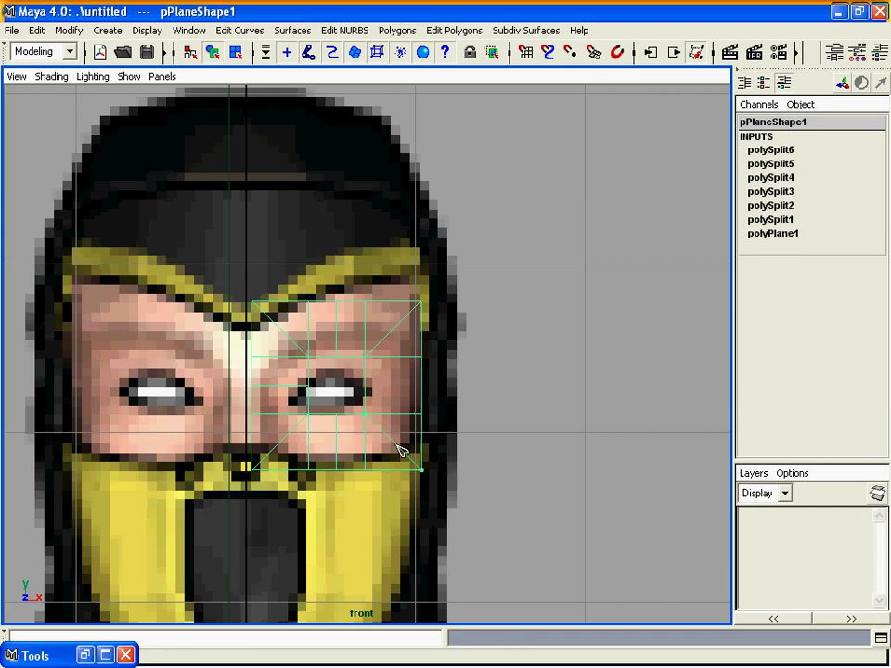
pyautogui.press('Return')
pyautogui.click(366, 386)
pyautogui.click(422, 385)
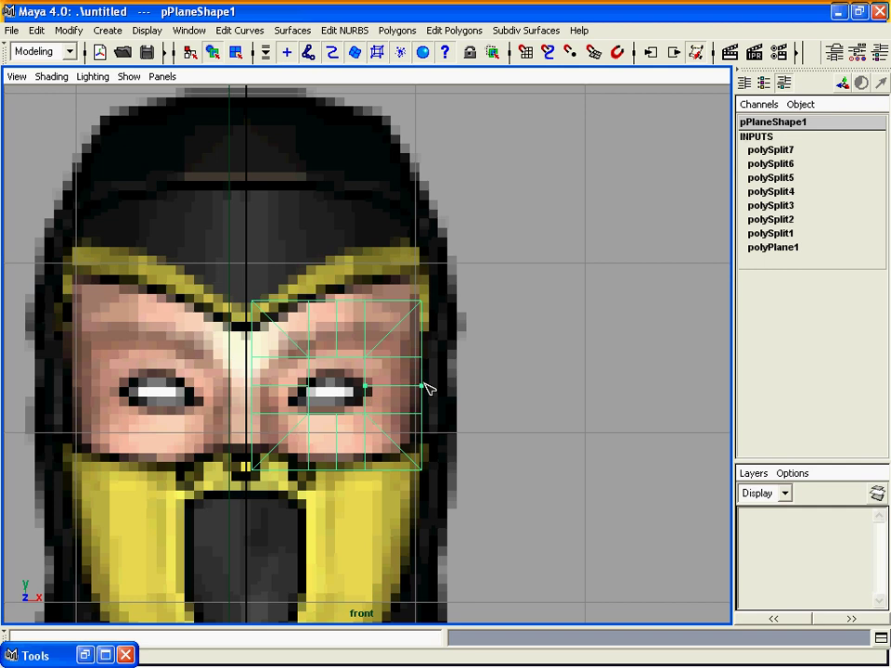
pyautogui.press('w')
# Delete the original horizontal and vertical grid edges around the centre face, keeping the diagonal and midpoint splits
pyautogui.press('F8')
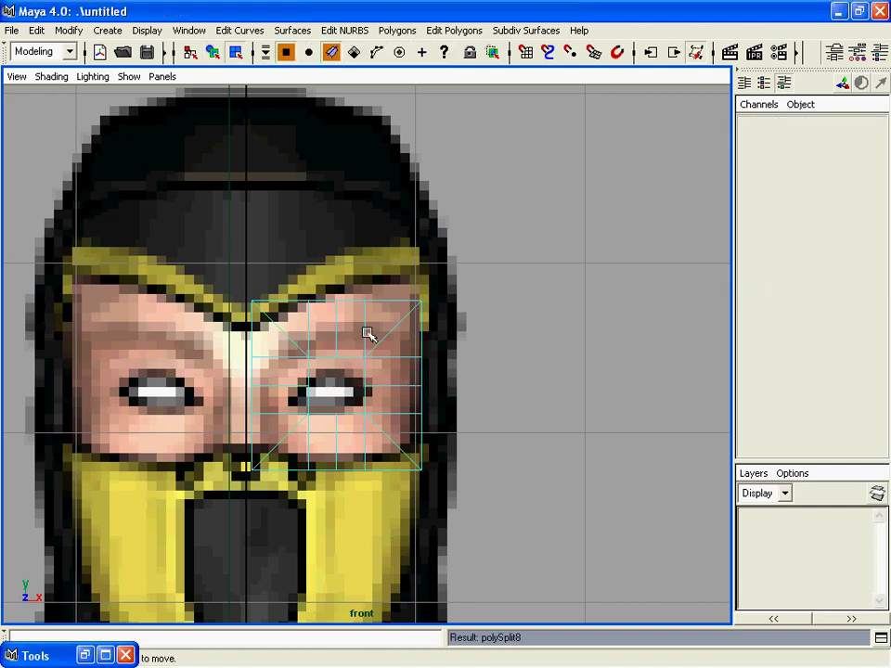
pyautogui.click(367, 332)
pyautogui.click(311, 324)
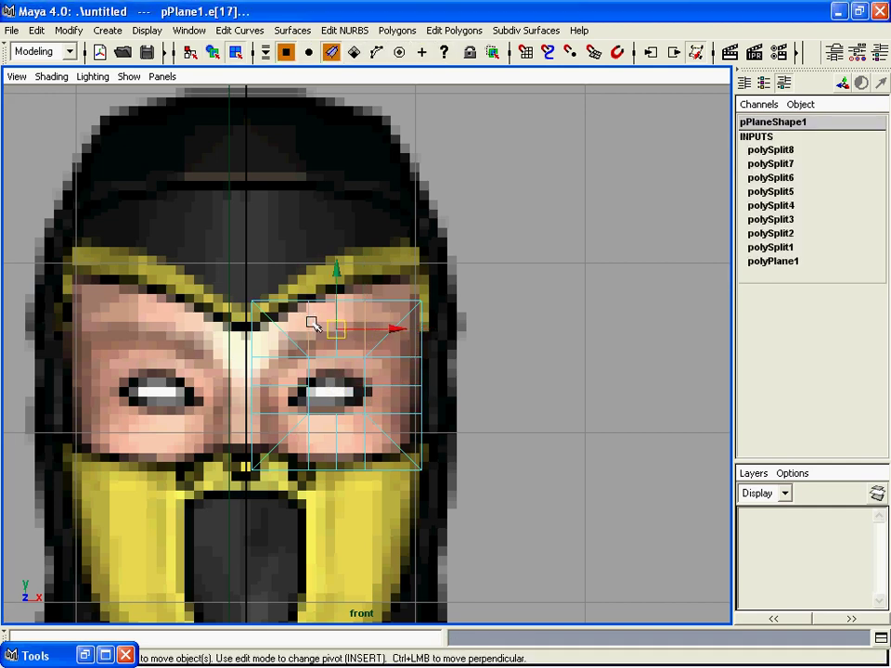
pyautogui.keyDown('shift'); pyautogui.click(286, 415); pyautogui.keyUp('shift')
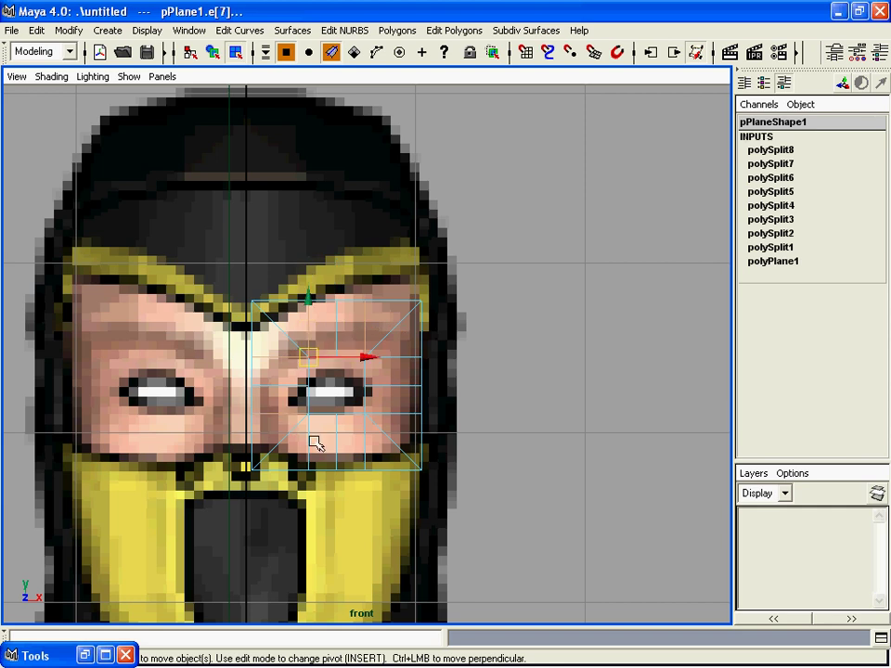
pyautogui.click(366, 442)
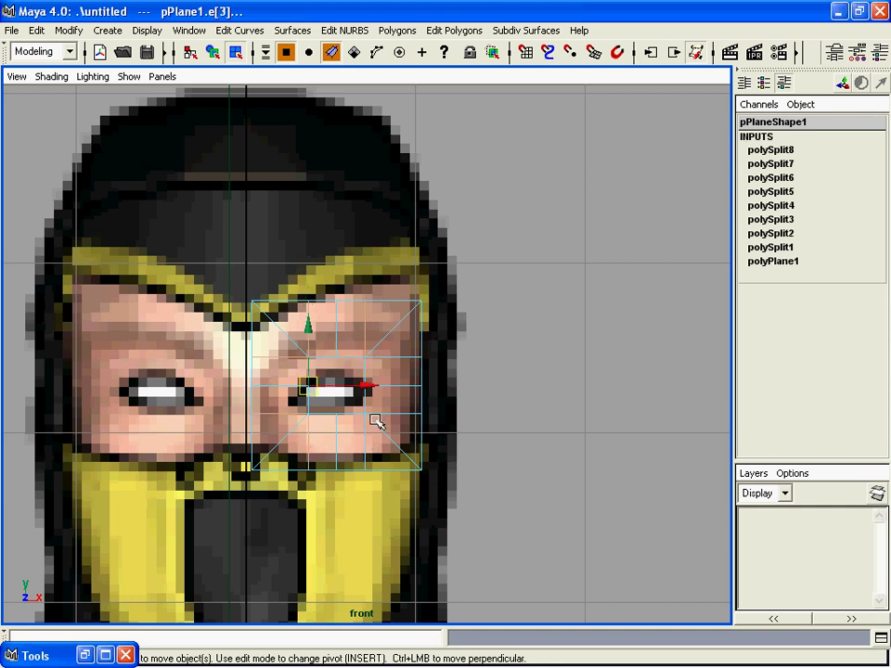
pyautogui.keyDown('shift'); pyautogui.click(398, 411); pyautogui.keyUp('shift')
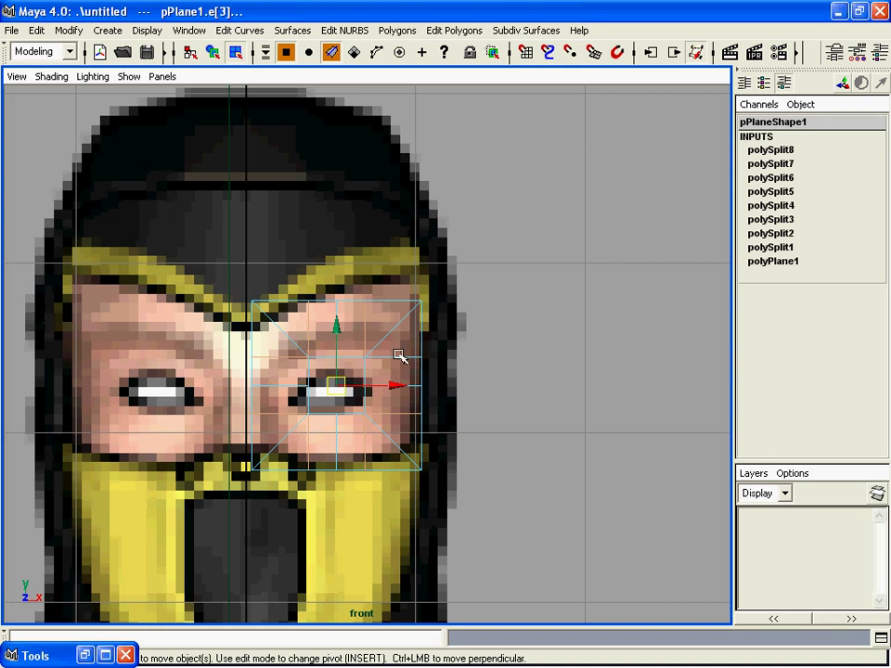
pyautogui.click(454, 30)
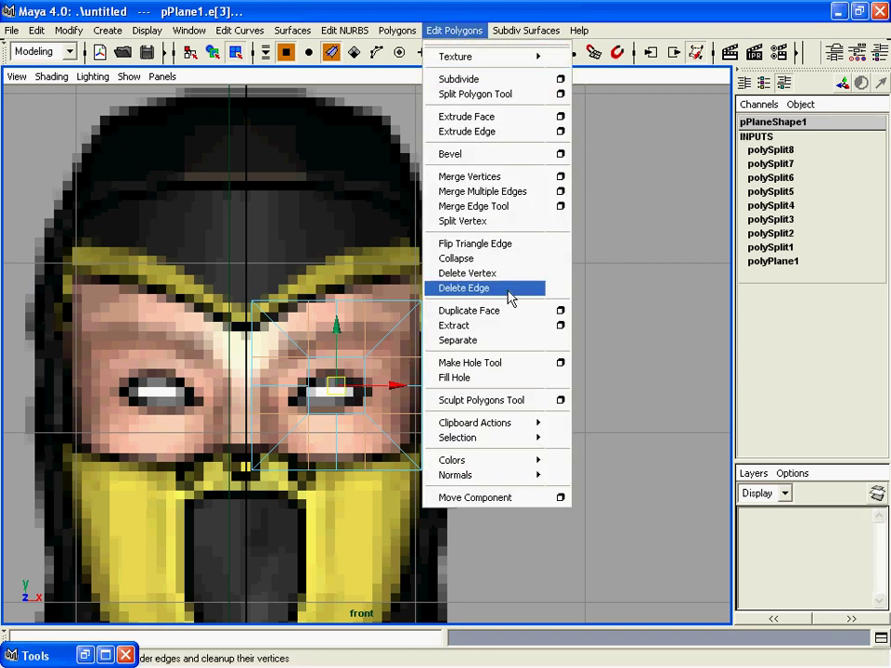
pyautogui.click(501, 290)
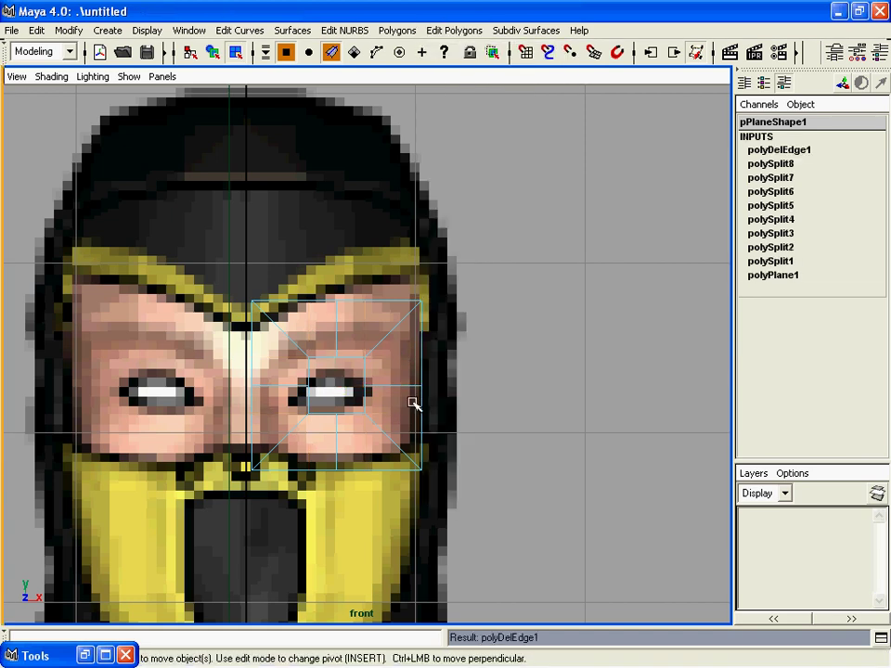
# Move the centre face's upper and side vertices onto the upper outline and both corners of the eye
pyautogui.keyDown('alt'); pyautogui.moveTo(414, 403); pyautogui.dragTo(495, 363, button='middle'); pyautogui.keyUp('alt')
pyautogui.press('F9')
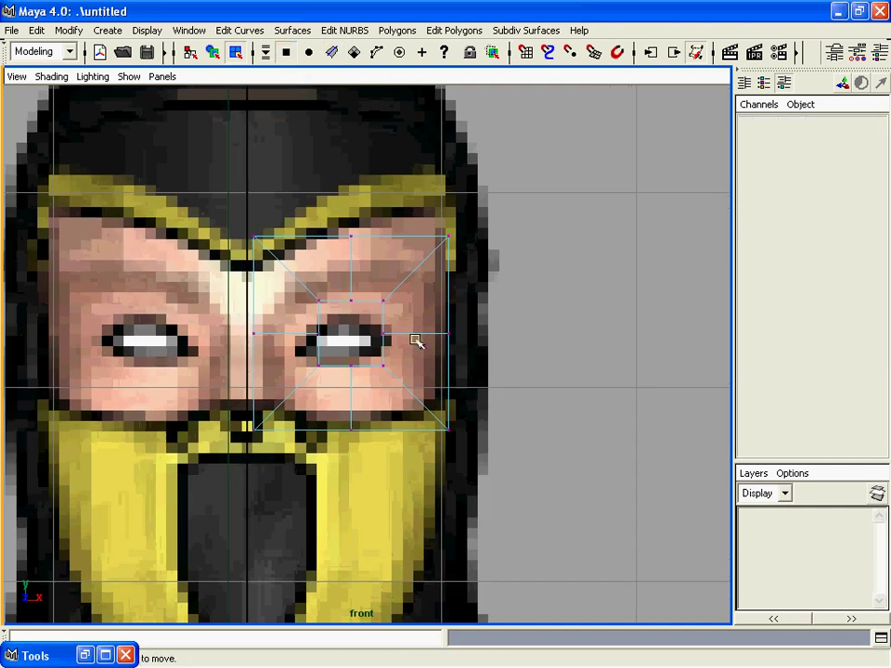
pyautogui.moveTo(392, 300); pyautogui.dragTo(373, 321)
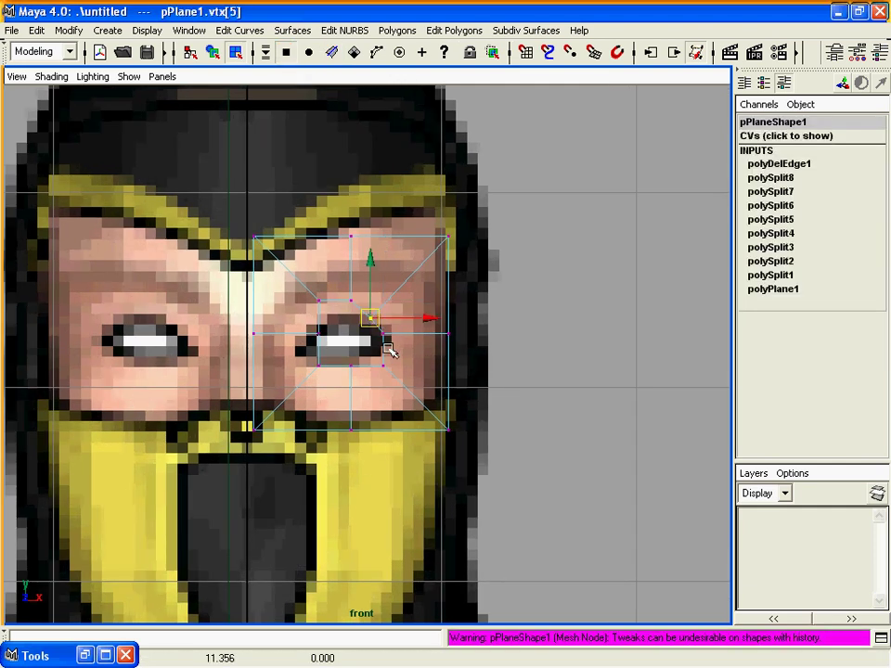
pyautogui.keyDown('alt'); pyautogui.moveTo(387, 348); pyautogui.dragTo(449, 363, button='middle'); pyautogui.keyUp('alt')
pyautogui.click(383, 329)
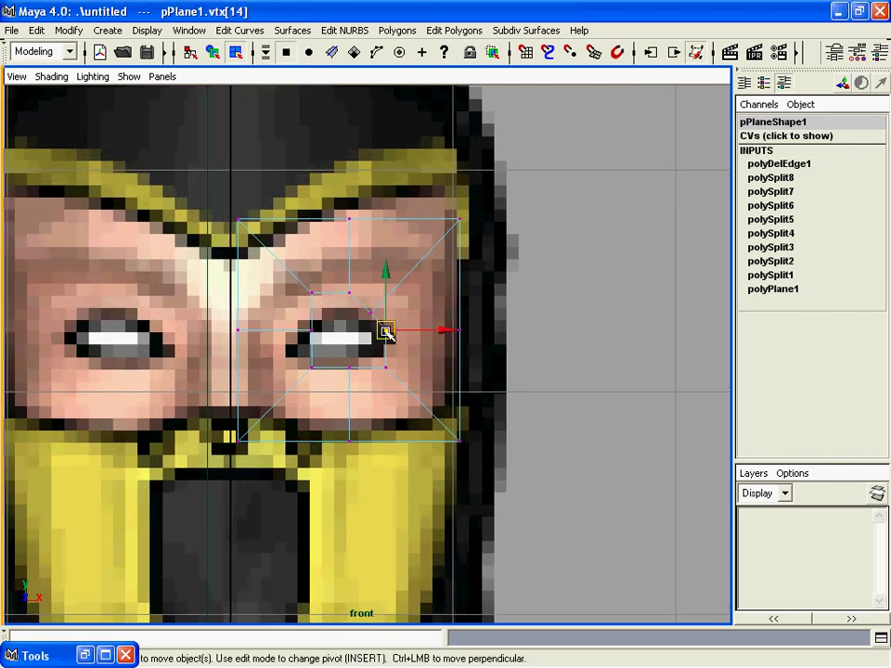
pyautogui.moveTo(385, 330); pyautogui.dragTo(392, 338)
pyautogui.click(349, 291)
pyautogui.moveTo(349, 293); pyautogui.dragTo(320, 317)
pyautogui.click(315, 296)
pyautogui.click(312, 333)
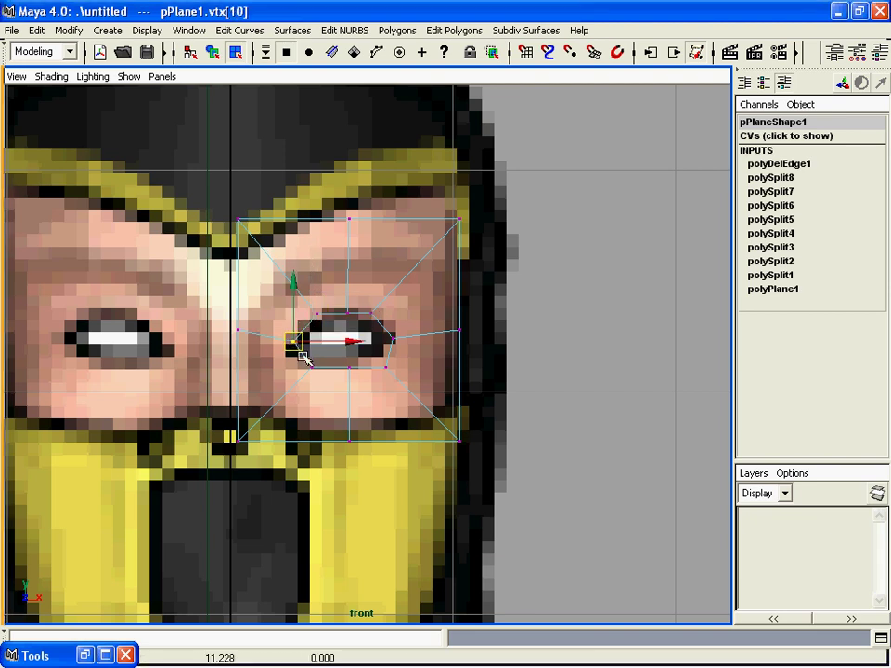
# Move the centre face's three lower vertices onto the lower outline of the eye
pyautogui.moveTo(303, 355); pyautogui.dragTo(363, 381)
pyautogui.moveTo(350, 367); pyautogui.dragTo(399, 380)
pyautogui.moveTo(387, 369); pyautogui.dragTo(358, 376)
pyautogui.moveTo(347, 362); pyautogui.dragTo(346, 365)
# Move the plane's inner side vertex and its three lower border vertices in close around the eye's inner corner and lower outline
pyautogui.moveTo(224, 316); pyautogui.dragTo(286, 340)
pyautogui.moveTo(221, 417); pyautogui.dragTo(302, 370)
pyautogui.click(348, 440)
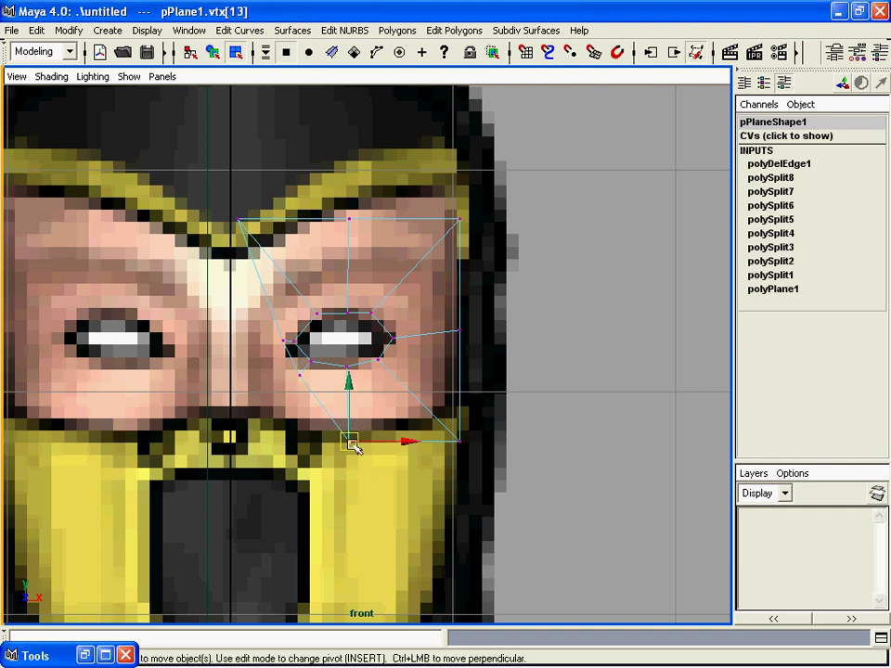
pyautogui.moveTo(348, 438); pyautogui.dragTo(358, 390)
pyautogui.moveTo(427, 418); pyautogui.dragTo(477, 460)
pyautogui.moveTo(458, 438); pyautogui.dragTo(396, 376)
# Move the plane's outer side vertex and its three upper border vertices in close around the eye's outer corner and upper outline
pyautogui.moveTo(455, 323); pyautogui.dragTo(469, 336)
pyautogui.moveTo(460, 330); pyautogui.dragTo(412, 332)
pyautogui.moveTo(451, 212); pyautogui.dragTo(385, 306)
pyautogui.moveTo(310, 167); pyautogui.dragTo(353, 291)
pyautogui.moveTo(221, 199); pyautogui.dragTo(301, 316)
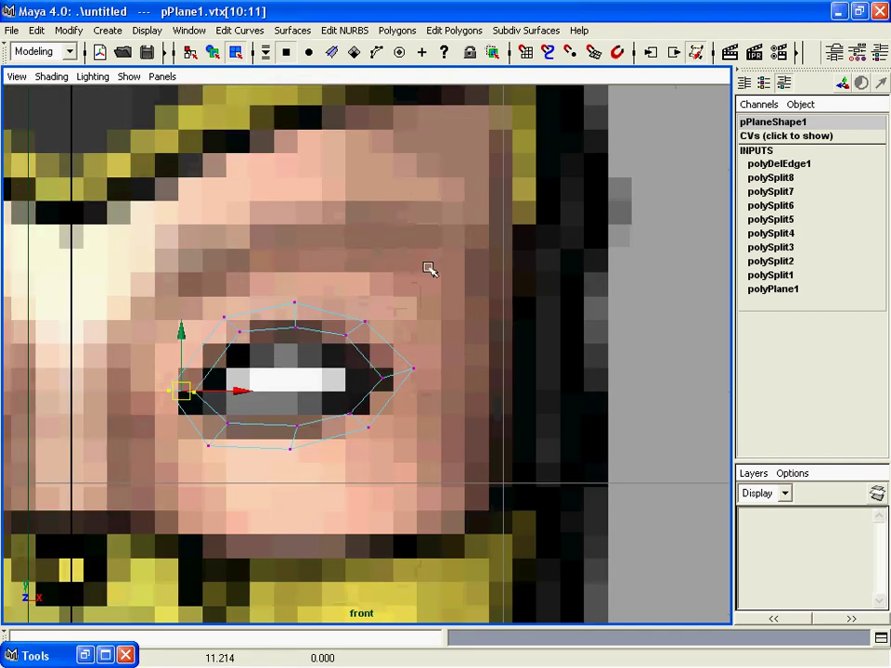
# Move the whole flat eye mesh forward in the side view until it lines up with the eye in the side reference
pyautogui.press('space')
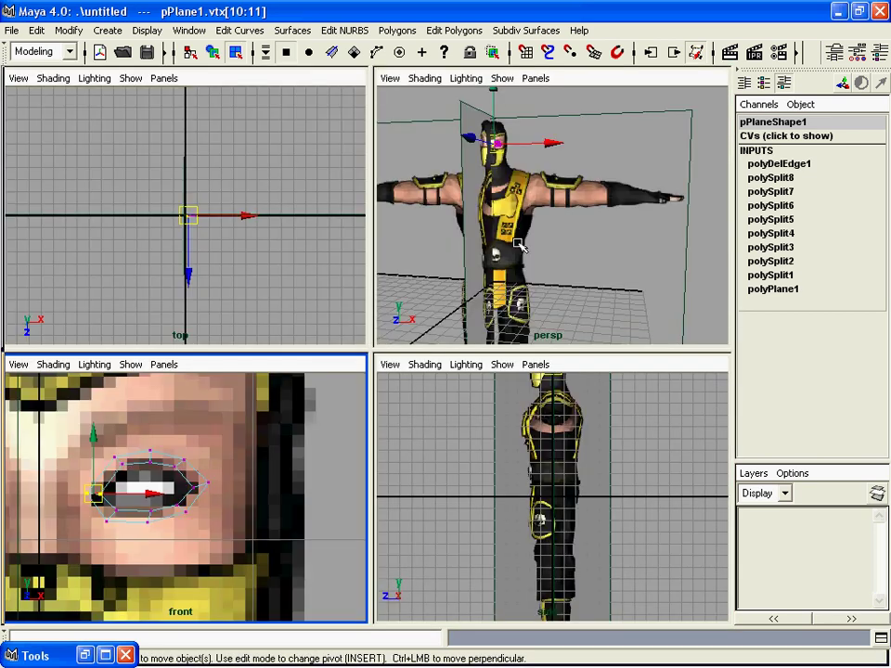
pyautogui.press('space')
pyautogui.keyDown('alt'); pyautogui.moveTo(455, 315); pyautogui.dragTo(474, 533, button='middle'); pyautogui.keyUp('alt')
pyautogui.keyDown('alt'); pyautogui.moveTo(581, 527); pyautogui.dragTo(604, 505, button='right'); pyautogui.keyUp('alt')
pyautogui.click(413, 215)
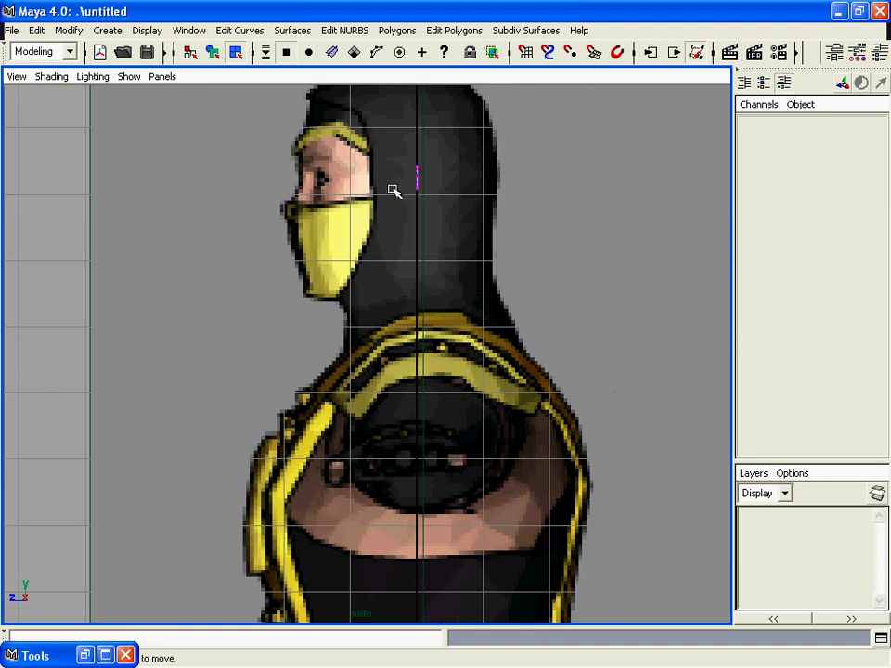
pyautogui.click(397, 191)
pyautogui.moveTo(371, 176); pyautogui.dragTo(272, 178)
pyautogui.keyDown('alt'); pyautogui.moveTo(375, 364); pyautogui.dragTo(442, 532, button='middle'); pyautogui.keyUp('alt')
pyautogui.keyDown('alt'); pyautogui.moveTo(442, 532); pyautogui.dragTo(611, 458, button='right'); pyautogui.keyUp('alt')
pyautogui.click(447, 399)
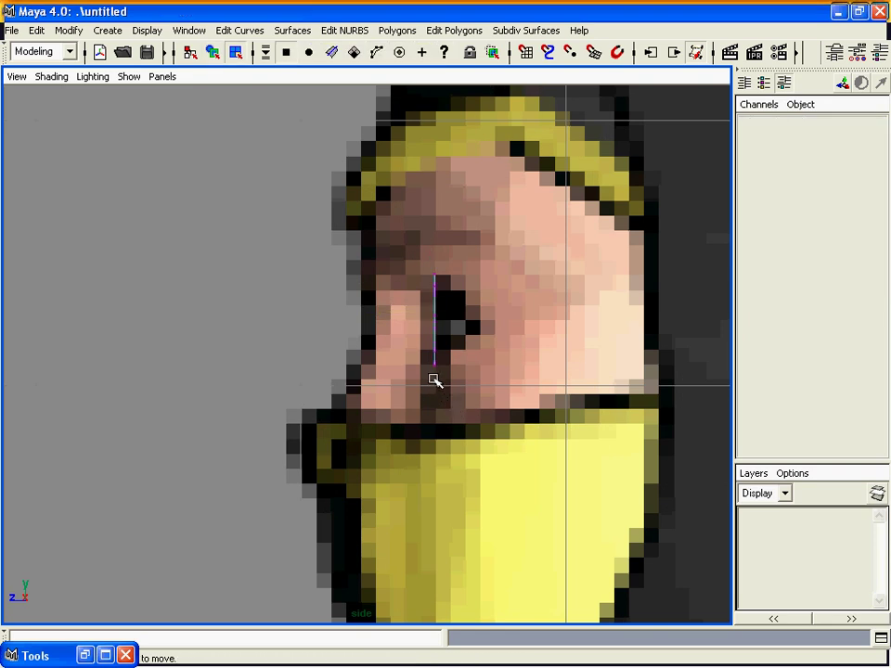
# Push the vertex pairs at the outer and inner eye corners back in depth to follow the side reference
pyautogui.press('space')
pyautogui.moveTo(164, 477); pyautogui.dragTo(232, 499)
pyautogui.press('space')
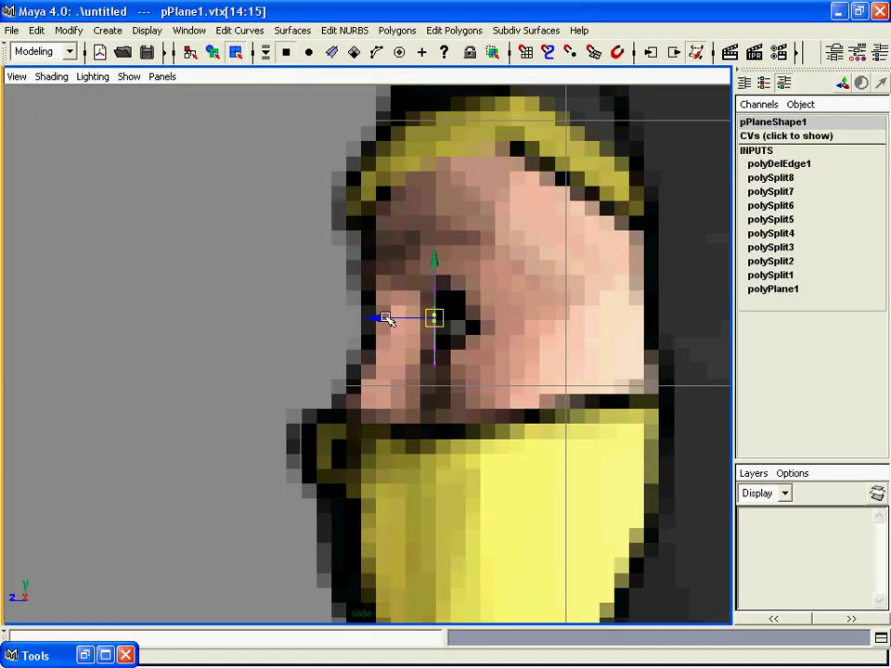
pyautogui.moveTo(390, 318); pyautogui.dragTo(419, 319)
pyautogui.press('space')
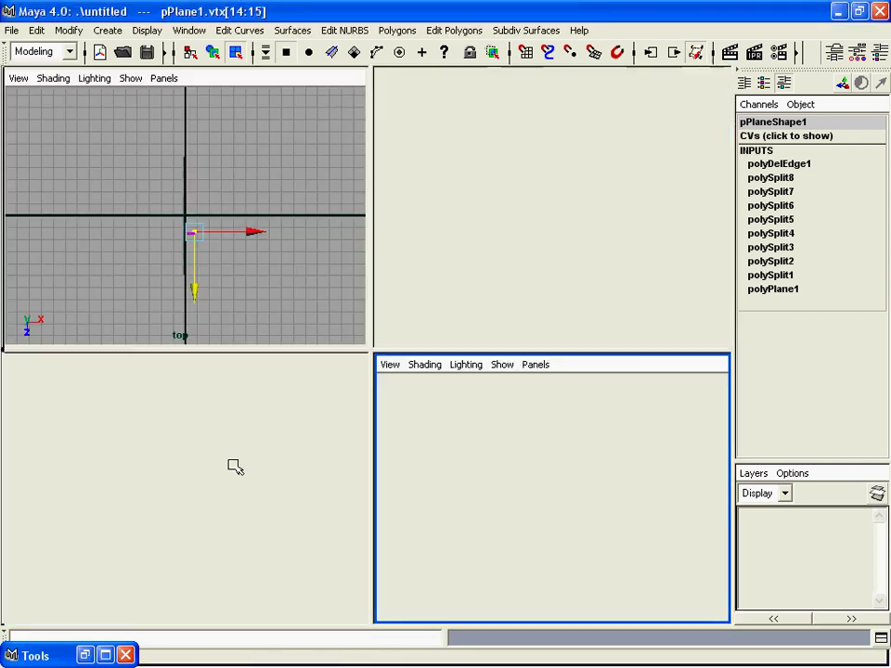
pyautogui.moveTo(70, 475); pyautogui.dragTo(115, 503)
pyautogui.press('space')
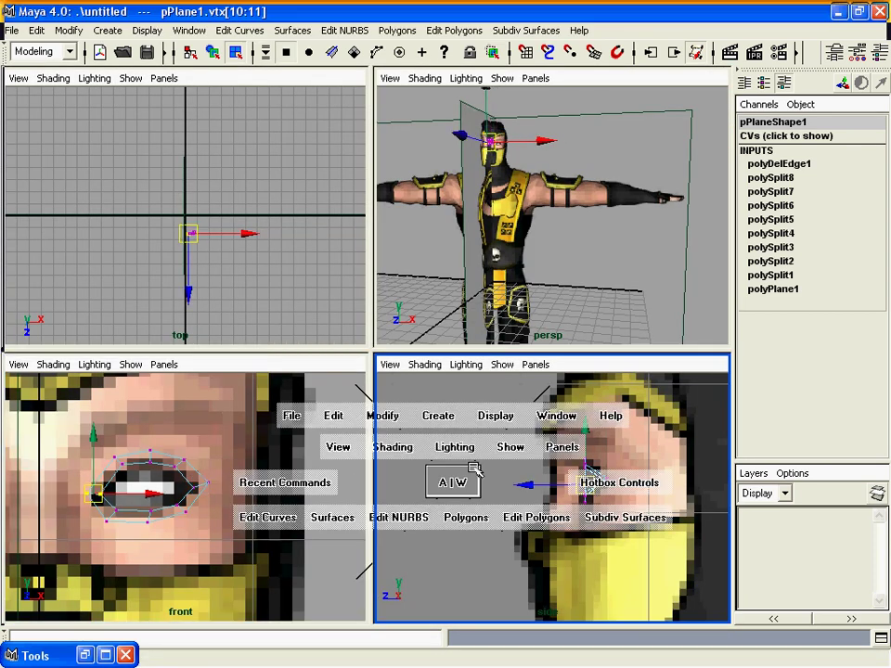
pyautogui.moveTo(388, 332); pyautogui.dragTo(407, 334)
# Push the upper and lower vertices next to the outer and inner eye corners slightly back to round the ring's depth
pyautogui.press('space')
pyautogui.moveTo(166, 451); pyautogui.dragTo(192, 474)
pyautogui.keyDown('shift'); pyautogui.moveTo(190, 520); pyautogui.dragTo(192, 521); pyautogui.keyUp('shift')
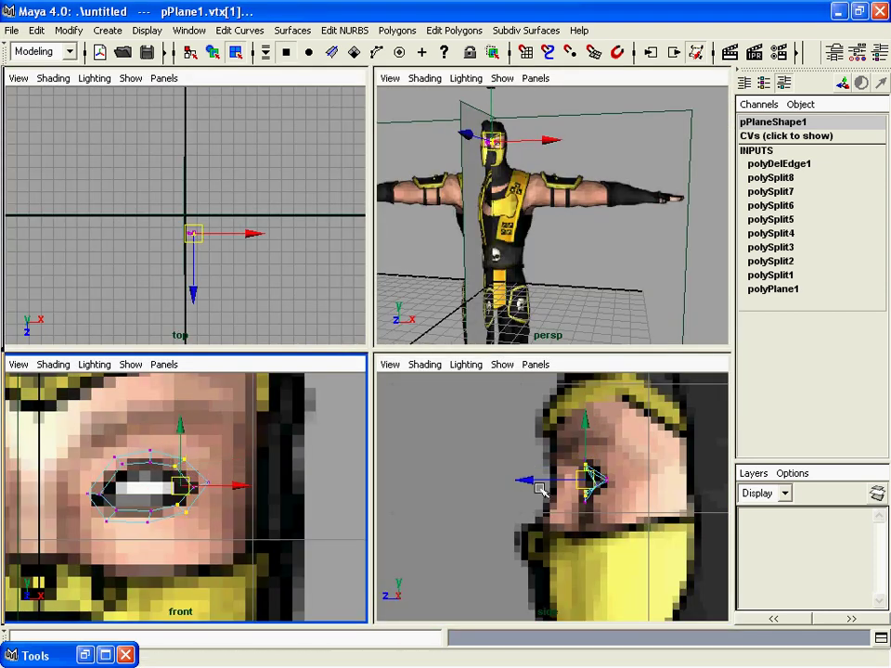
pyautogui.moveTo(537, 480); pyautogui.dragTo(541, 480)
pyautogui.moveTo(105, 450); pyautogui.dragTo(134, 478)
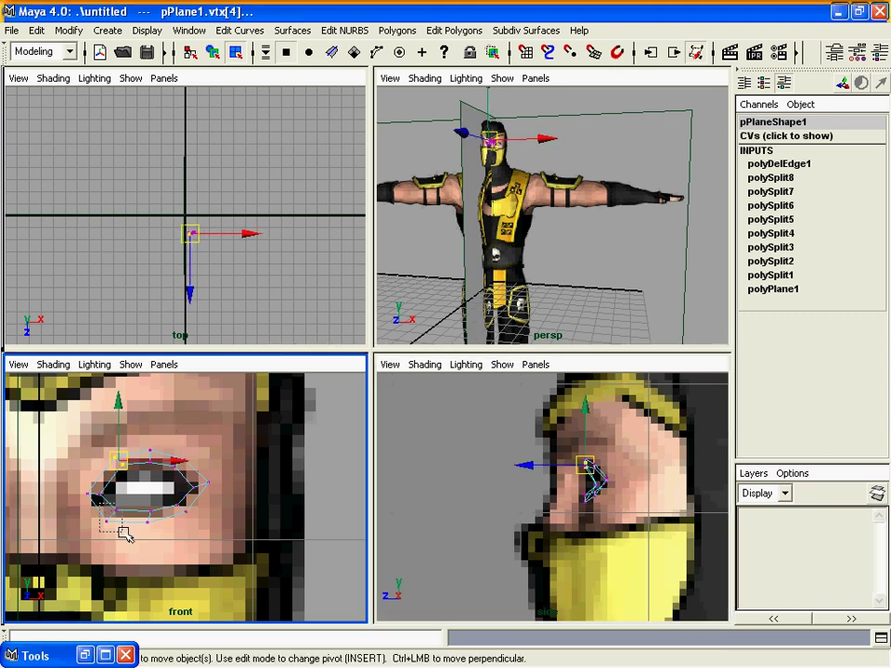
pyautogui.moveTo(125, 535); pyautogui.dragTo(126, 536)
pyautogui.moveTo(511, 488)
pyautogui.mouseDown()
pyautogui.moveTo(531, 483)
pyautogui.moveTo(518, 490)
pyautogui.mouseUp()
# Nudge the whole eye mesh slightly forward in depth as an object, undoing the first attempt
pyautogui.press('F8')
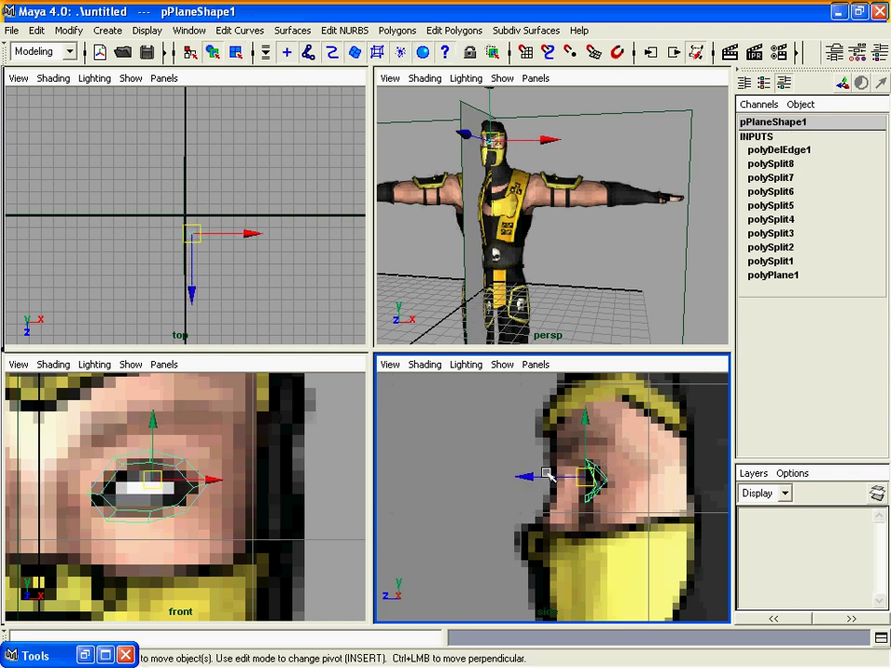
pyautogui.click(545, 476)
pyautogui.hotkey('ctrl', 'z')
pyautogui.moveTo(546, 479); pyautogui.dragTo(546, 480)
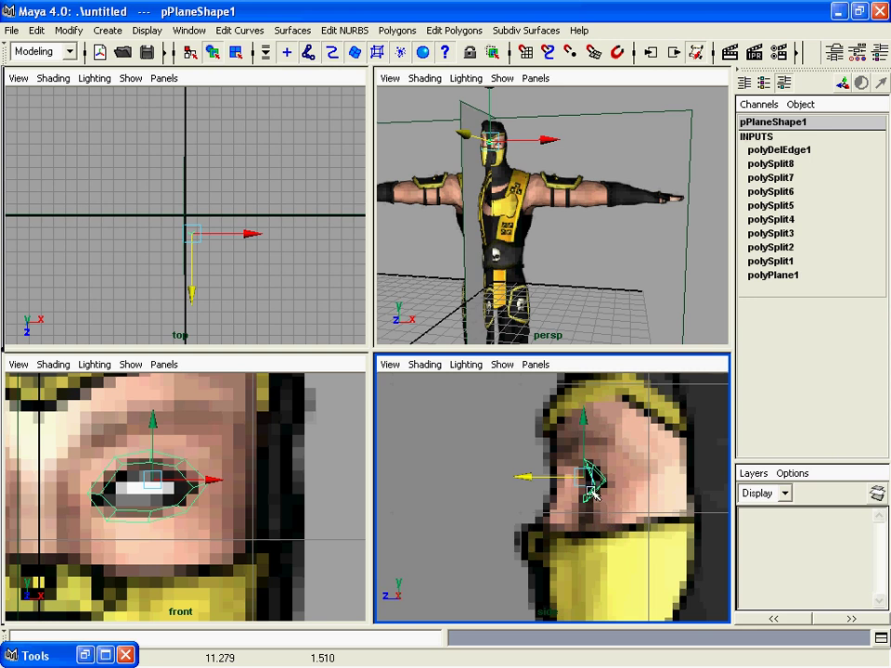
# Move the outermost eye-corner vertex back and slightly down in the side view, and fine-tune the inner-corner vertex
pyautogui.press('space')
pyautogui.keyDown('alt'); pyautogui.moveTo(500, 478); pyautogui.dragTo(655, 516, button='right'); pyautogui.keyUp('alt')
pyautogui.press('F8')
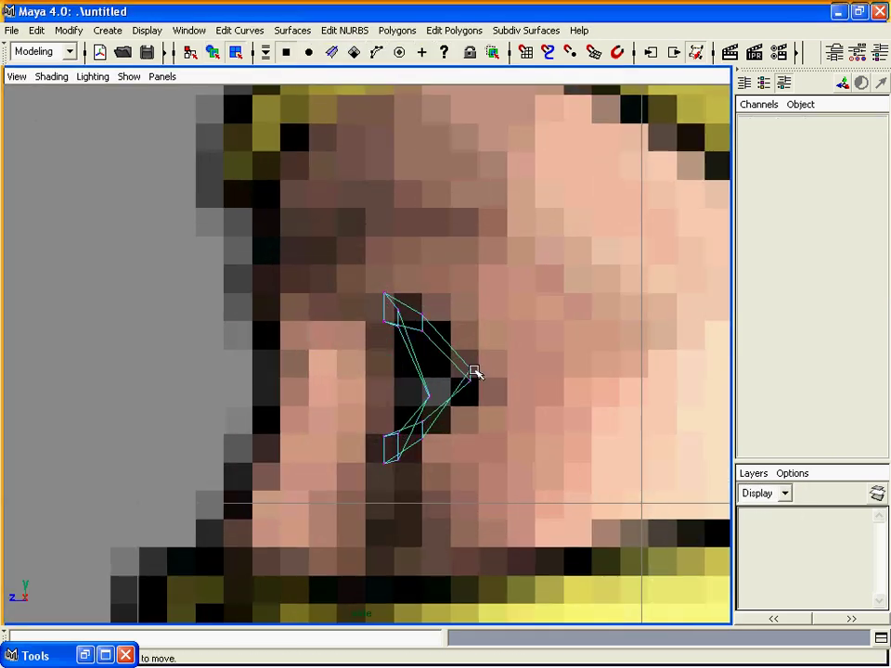
pyautogui.click(472, 371)
pyautogui.moveTo(472, 370); pyautogui.dragTo(486, 382)
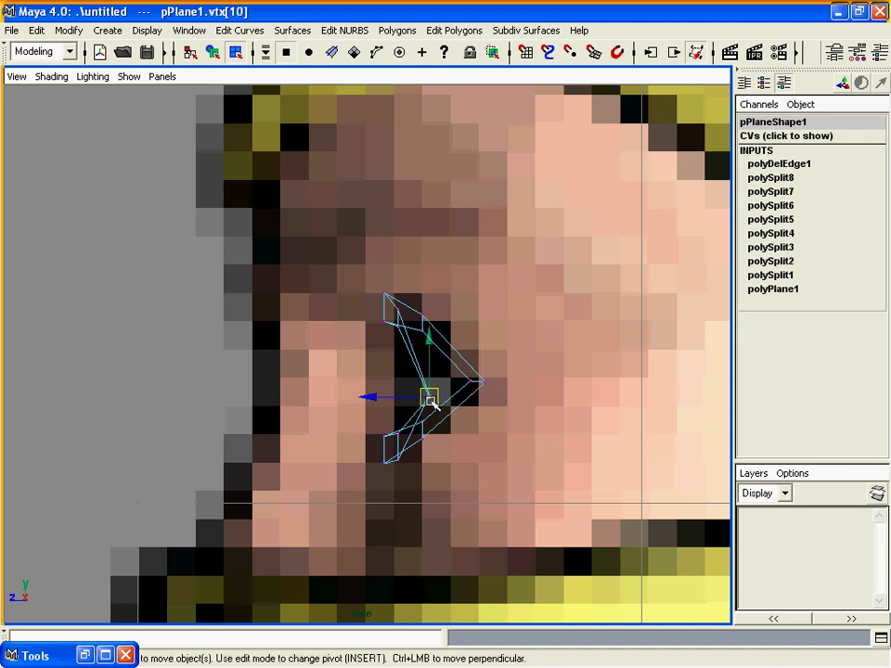
pyautogui.moveTo(431, 401); pyautogui.dragTo(428, 400)
pyautogui.click(513, 367)
# Delete the centre face of the eye mesh in the perspective view to open the eye hole
pyautogui.press('space')
pyautogui.press('space')
pyautogui.keyDown('alt'); pyautogui.moveTo(498, 308); pyautogui.dragTo(644, 431); pyautogui.keyUp('alt')
pyautogui.keyDown('alt'); pyautogui.moveTo(644, 430); pyautogui.dragTo(719, 438, button='right'); pyautogui.keyUp('alt')
pyautogui.keyDown('alt'); pyautogui.moveTo(378, 306); pyautogui.dragTo(531, 432, button='middle'); pyautogui.keyUp('alt')
pyautogui.keyDown('alt'); pyautogui.moveTo(531, 432); pyautogui.dragTo(561, 434, button='right'); pyautogui.keyUp('alt')
pyautogui.press('Return')
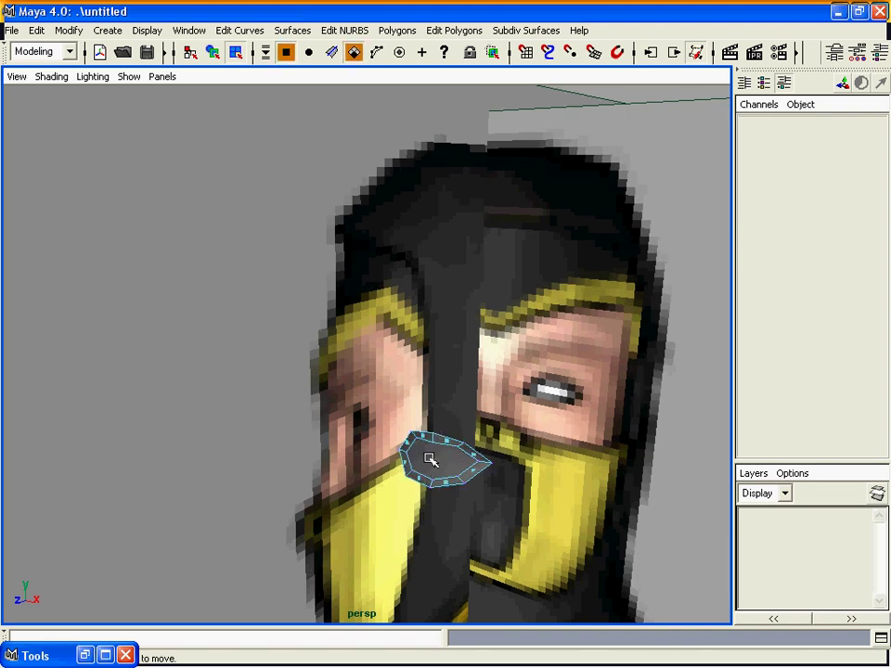
pyautogui.click(431, 460)
# Adjust the depth of the eye hole's vertex at the outer corner in the perspective view
pyautogui.keyDown('alt'); pyautogui.moveTo(431, 460); pyautogui.dragTo(440, 415); pyautogui.keyUp('alt')
pyautogui.keyDown('alt'); pyautogui.moveTo(407, 385); pyautogui.dragTo(343, 437, button='middle'); pyautogui.keyUp('alt')
pyautogui.keyDown('alt'); pyautogui.moveTo(343, 436); pyautogui.dragTo(442, 416, button='right'); pyautogui.keyUp('alt')
pyautogui.keyDown('alt'); pyautogui.moveTo(440, 414); pyautogui.dragTo(455, 391, button='middle'); pyautogui.keyUp('alt')
pyautogui.click(528, 353)
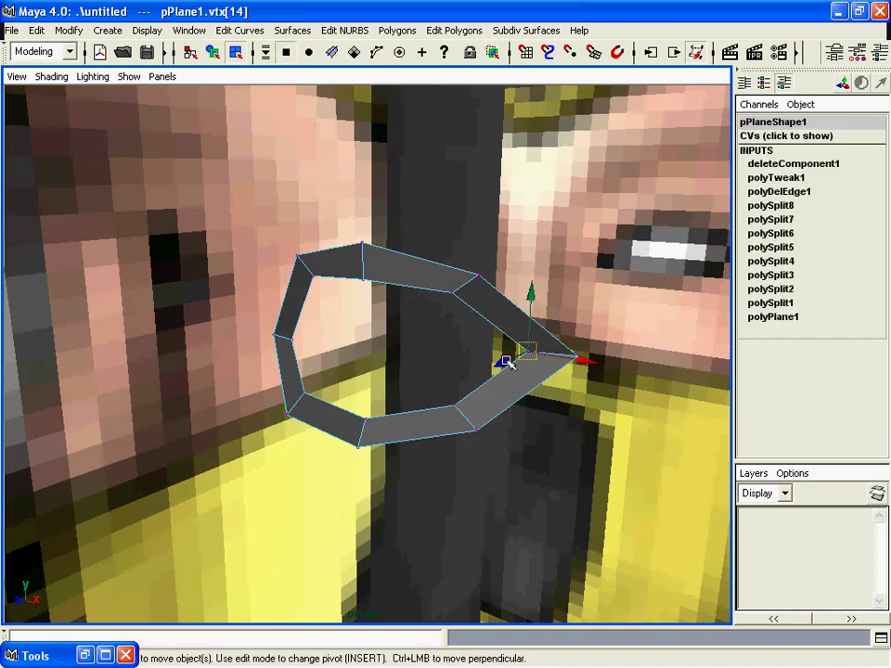
pyautogui.moveTo(506, 364); pyautogui.dragTo(503, 361)
# Split the eye ring all the way round through the middle of its faces with the Split Polygon Tool
pyautogui.keyDown('alt'); pyautogui.moveTo(465, 397); pyautogui.dragTo(399, 394); pyautogui.keyUp('alt')
pyautogui.click(454, 30)
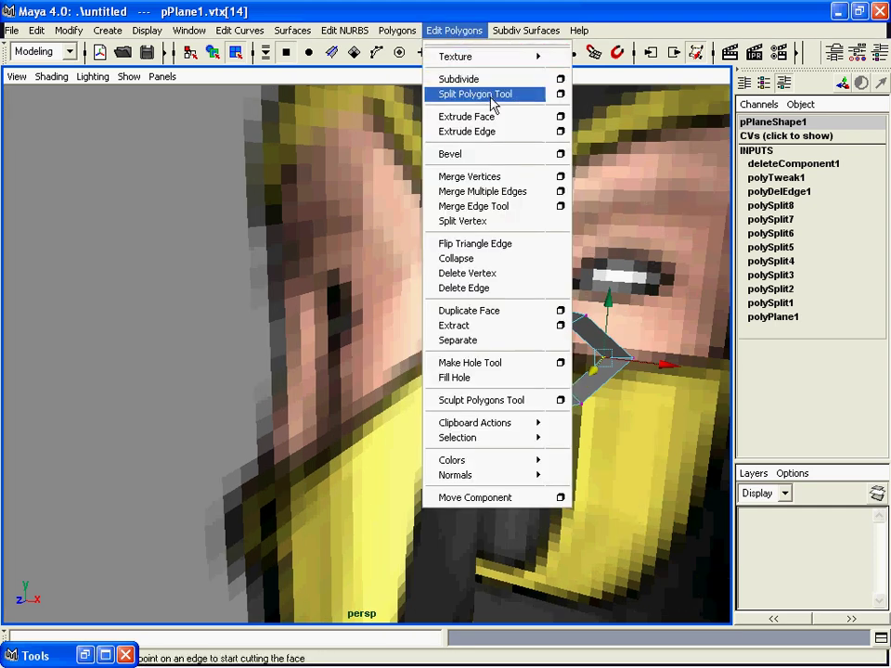
pyautogui.click(489, 92)
pyautogui.keyDown('alt'); pyautogui.moveTo(563, 341); pyautogui.dragTo(538, 345); pyautogui.keyUp('alt')
pyautogui.keyDown('alt'); pyautogui.moveTo(538, 346); pyautogui.dragTo(660, 408, button='right'); pyautogui.keyUp('alt')
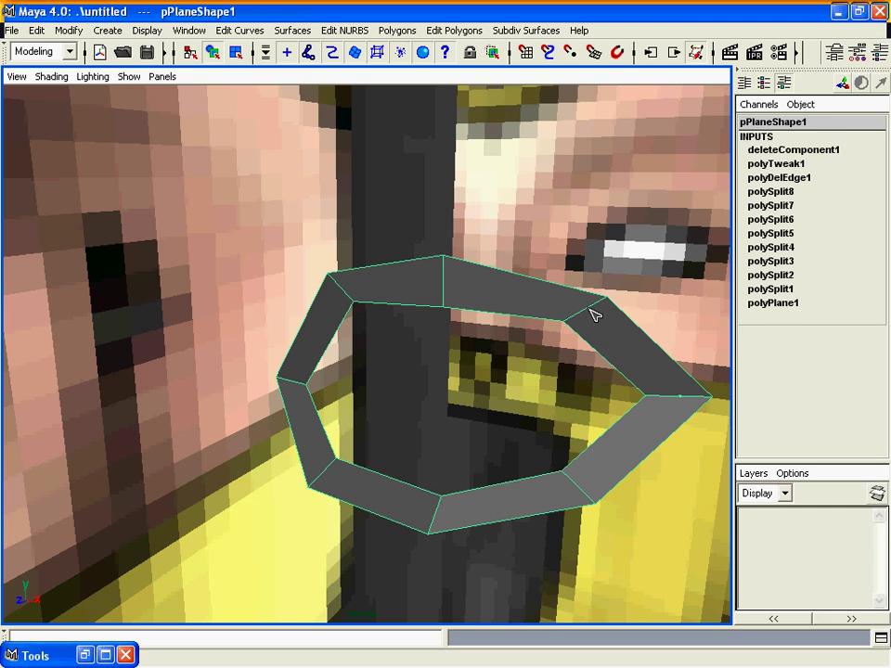
pyautogui.click(589, 310)
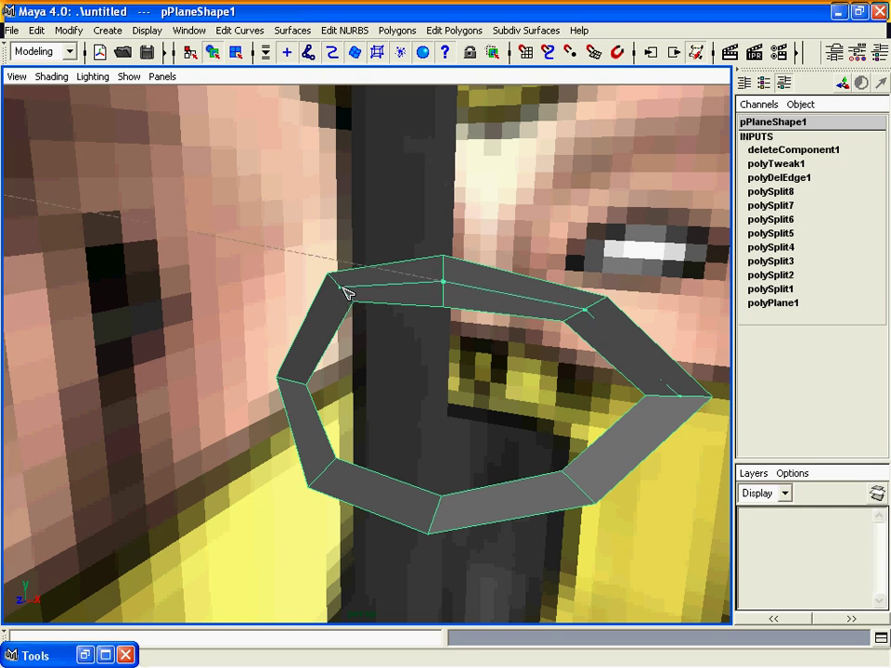
pyautogui.click(323, 472)
pyautogui.click(435, 514)
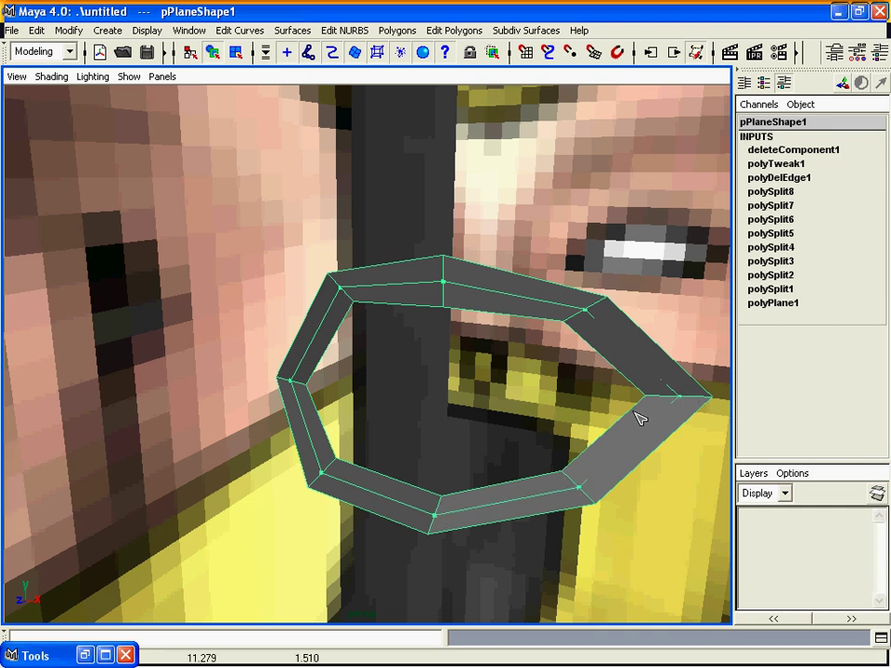
pyautogui.press('Return')
# Pull the ring's complete middle edge loop slightly forward in depth and soften the ring's edges
pyautogui.keyDown('alt'); pyautogui.moveTo(461, 380); pyautogui.dragTo(229, 390); pyautogui.keyUp('alt')
pyautogui.press('F10')
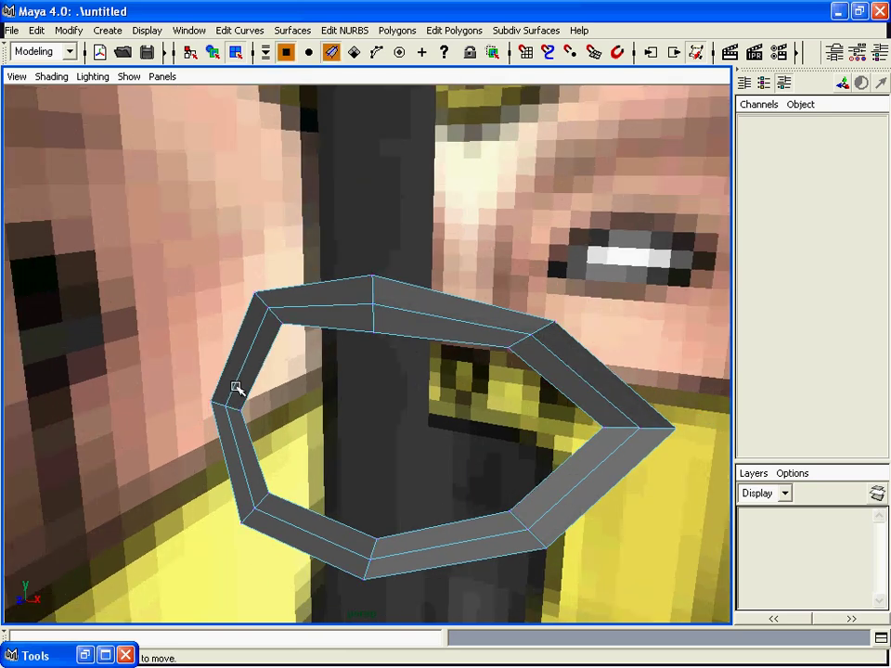
pyautogui.press('w')
pyautogui.click(241, 380)
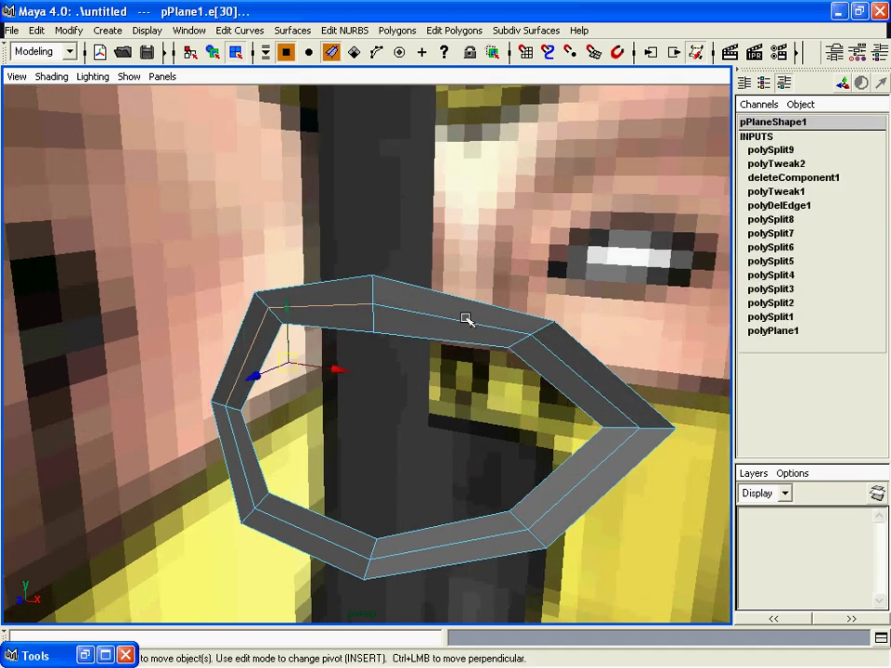
pyautogui.keyDown('shift'); pyautogui.click(562, 363); pyautogui.keyUp('shift')
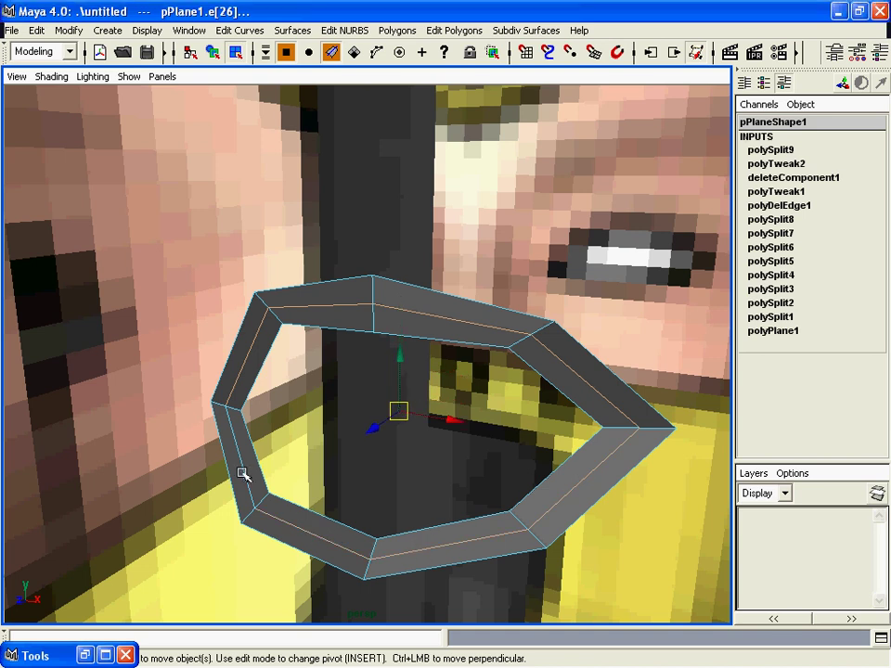
pyautogui.moveTo(382, 429); pyautogui.dragTo(375, 425)
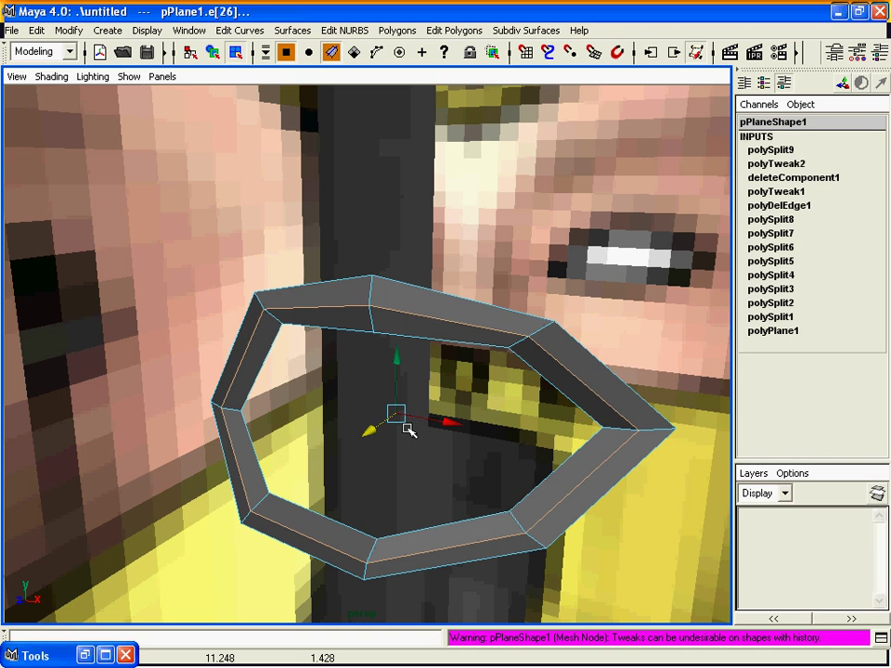
pyautogui.press('F8')
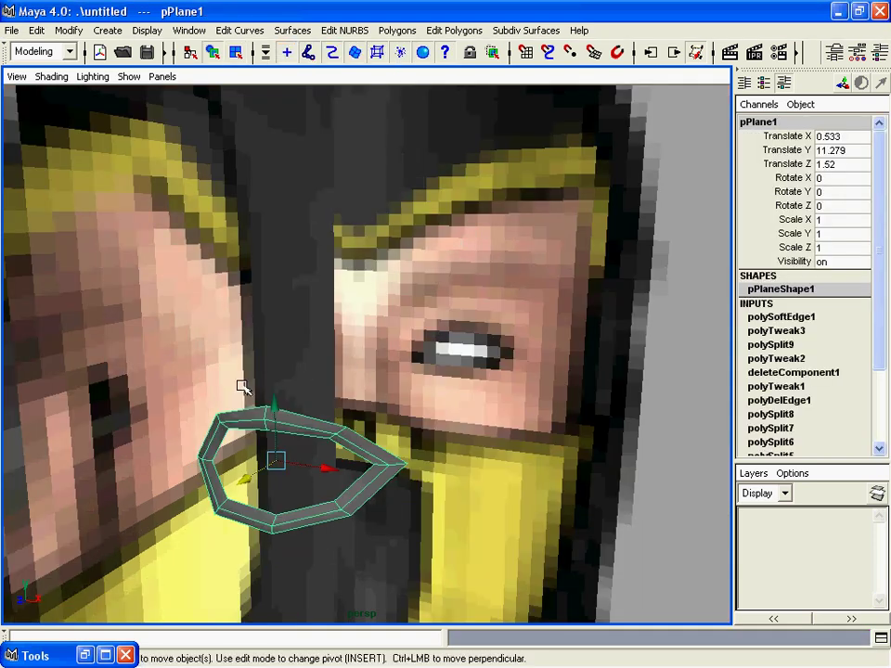
# Extrude the outer border edges along the upper half of the eye ring with Keep Faces Together enabled
pyautogui.press('F8')
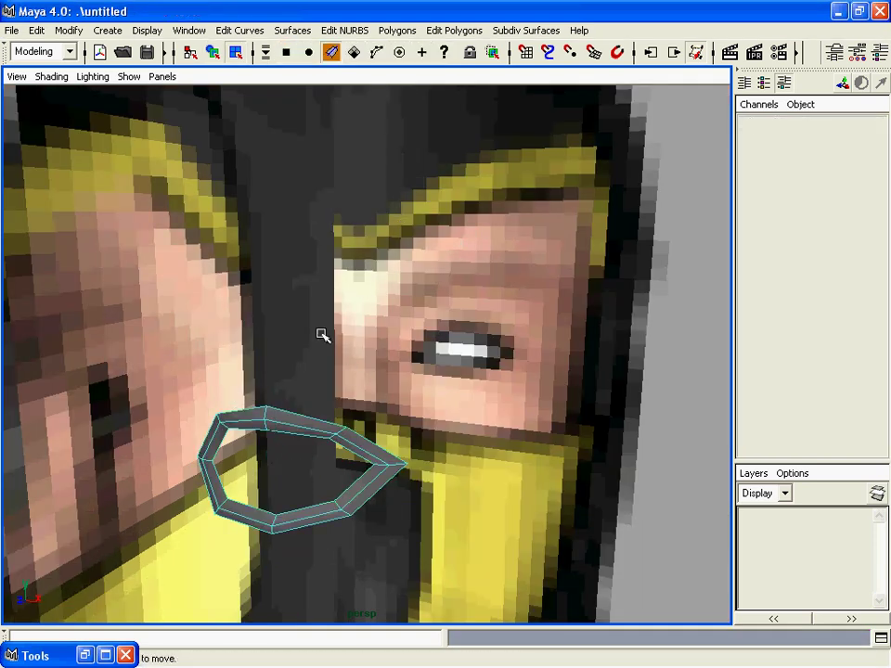
pyautogui.click(212, 433)
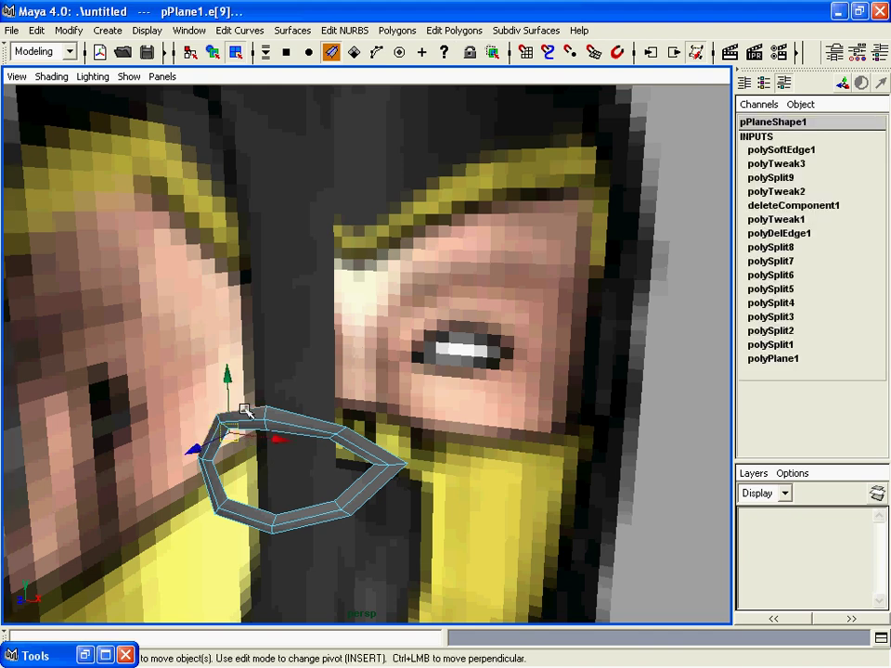
pyautogui.keyDown('shift'); pyautogui.click(368, 442); pyautogui.keyUp('shift')
pyautogui.keyDown('alt'); pyautogui.moveTo(318, 461); pyautogui.dragTo(491, 113); pyautogui.keyUp('alt')
pyautogui.click(454, 30)
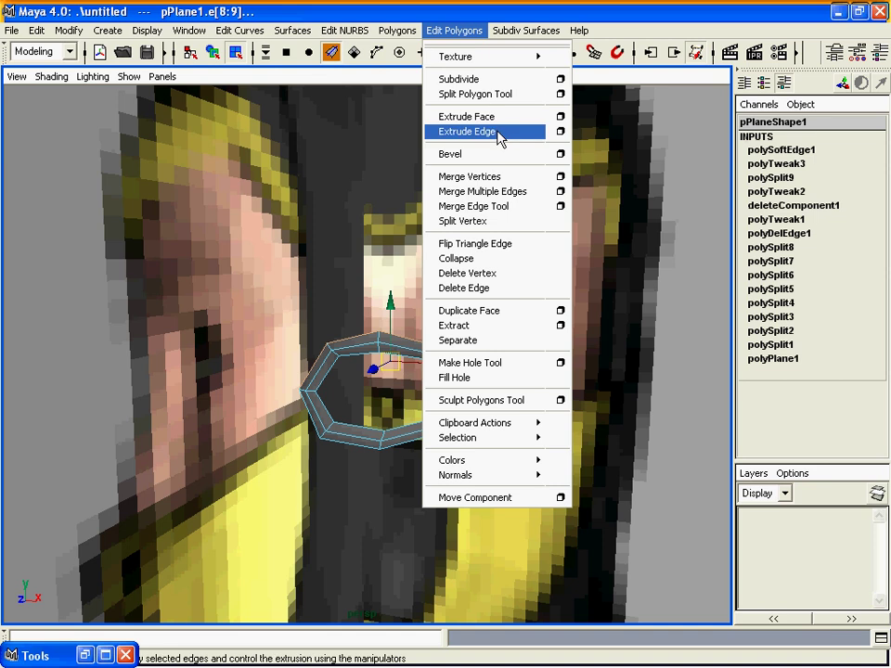
pyautogui.click(497, 132)
pyautogui.keyDown('alt'); pyautogui.moveTo(426, 320); pyautogui.dragTo(408, 314); pyautogui.keyUp('alt')
pyautogui.click(411, 34)
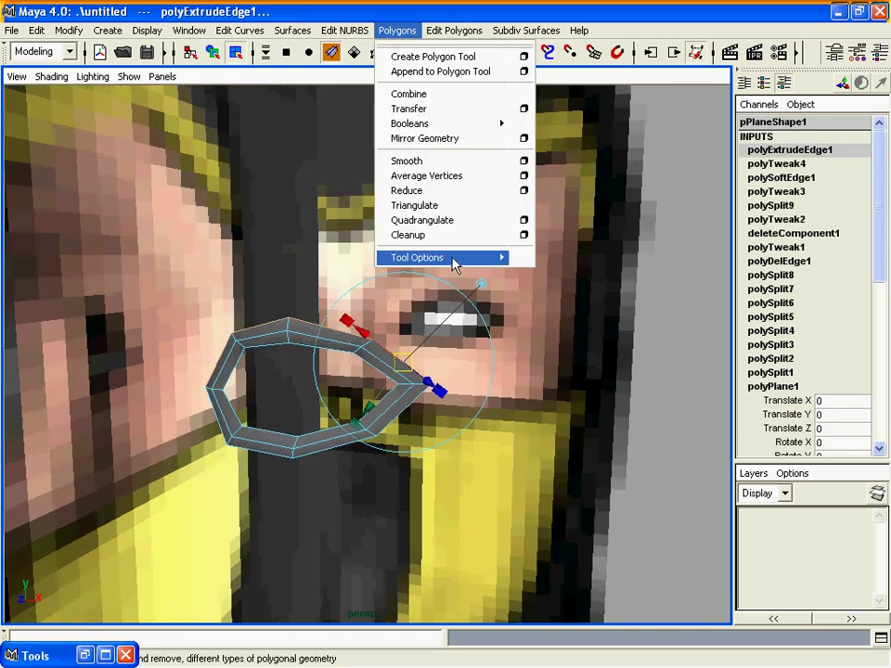
pyautogui.moveTo(452, 261)
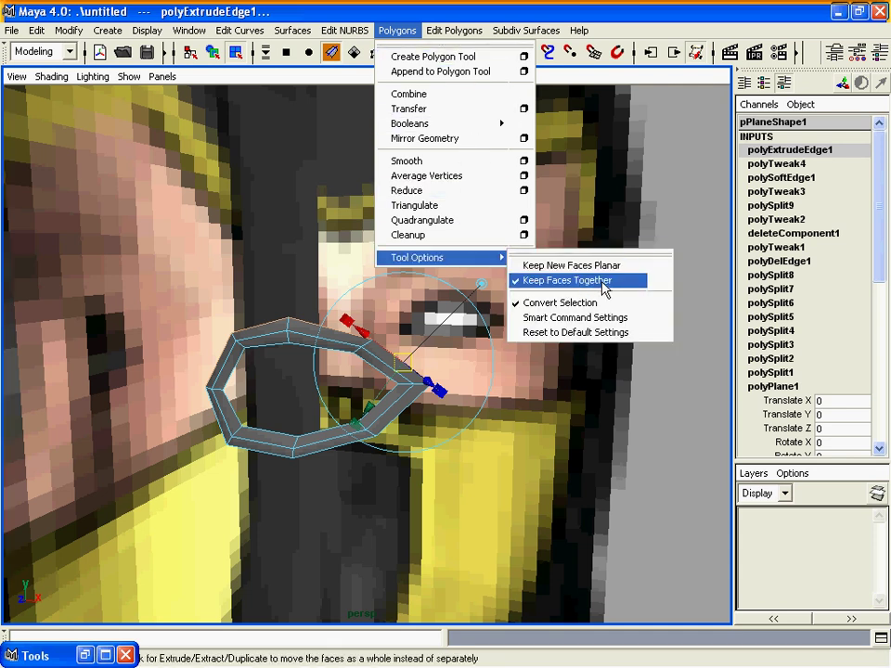
pyautogui.click(397, 30)
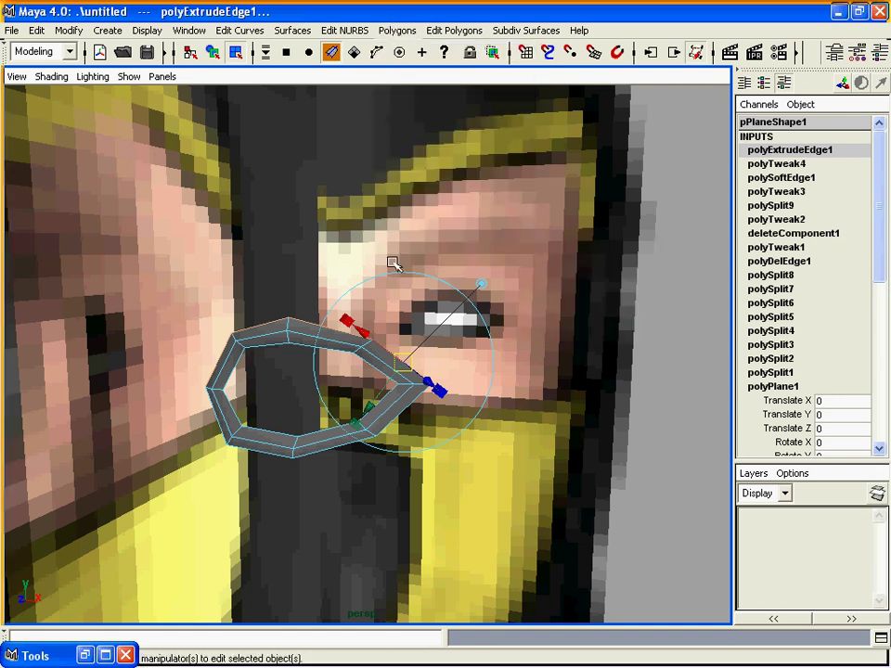
# Switch the extrude manipulator to world axes and raise the extruded edges straight up to the brow area in the front view
pyautogui.keyDown('alt'); pyautogui.moveTo(388, 279); pyautogui.dragTo(425, 276); pyautogui.keyUp('alt')
pyautogui.click(515, 264)
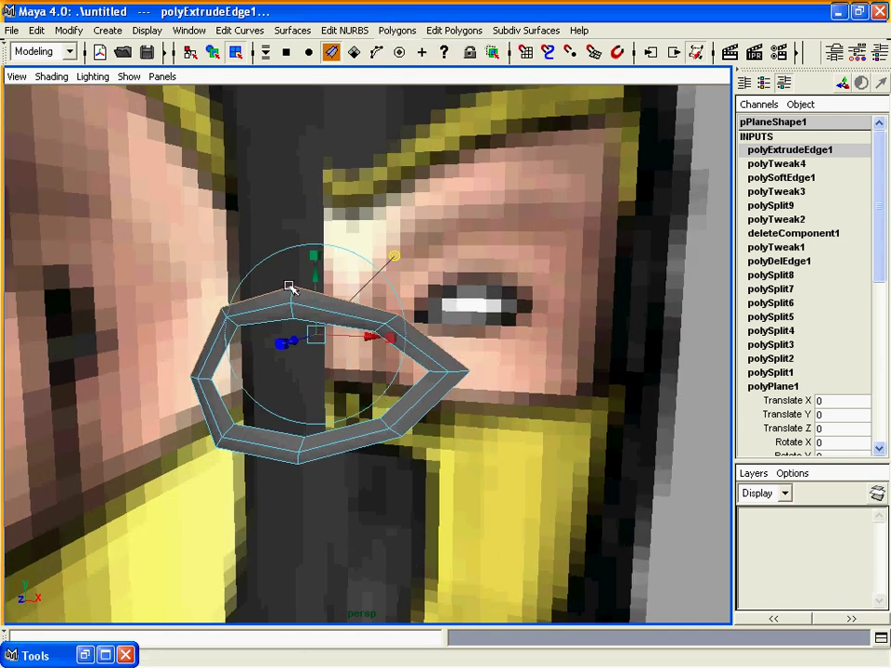
pyautogui.moveTo(316, 278); pyautogui.dragTo(318, 249)
pyautogui.press('space')
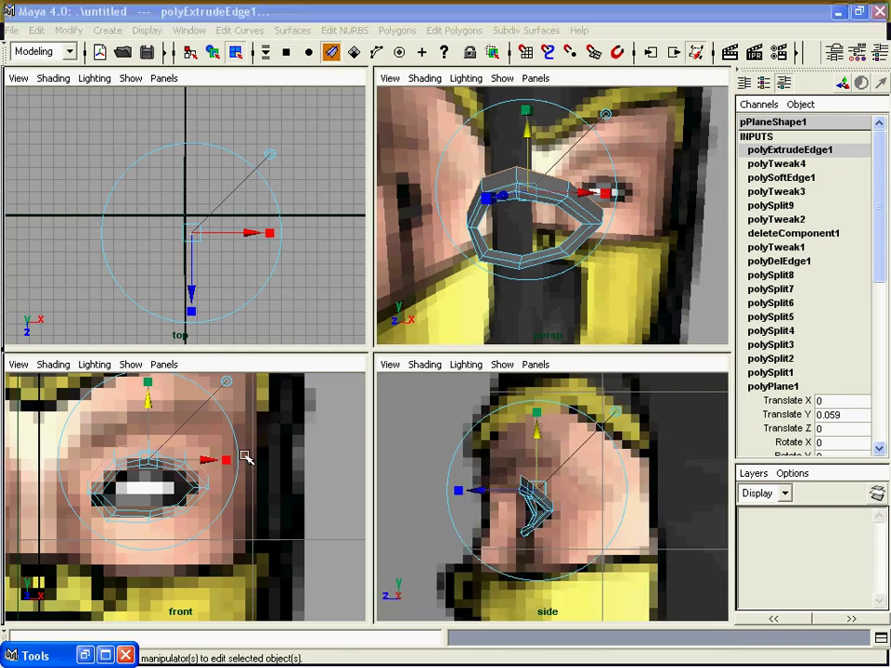
pyautogui.press('space')
pyautogui.keyDown('alt'); pyautogui.moveTo(326, 408); pyautogui.dragTo(415, 440, button='middle'); pyautogui.keyUp('alt')
pyautogui.moveTo(334, 254); pyautogui.dragTo(336, 189)
# Set the edge extrusion's Divisions to 2
pyautogui.moveTo(324, 279)
pyautogui.keyDown('alt'); pyautogui.mouseDown(button='right')
pyautogui.moveTo(305, 278)
pyautogui.moveTo(342, 281)
pyautogui.mouseUp(button='right'); pyautogui.keyUp('alt')
pyautogui.moveTo(877, 279); pyautogui.dragTo(879, 436)
pyautogui.click(821, 429)
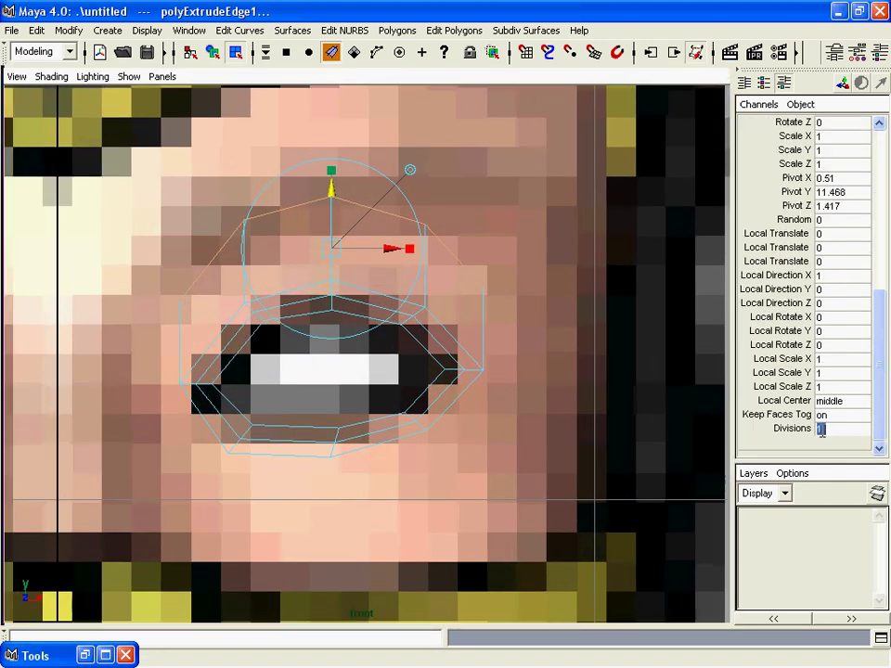
pyautogui.write('2')
pyautogui.press('Return')
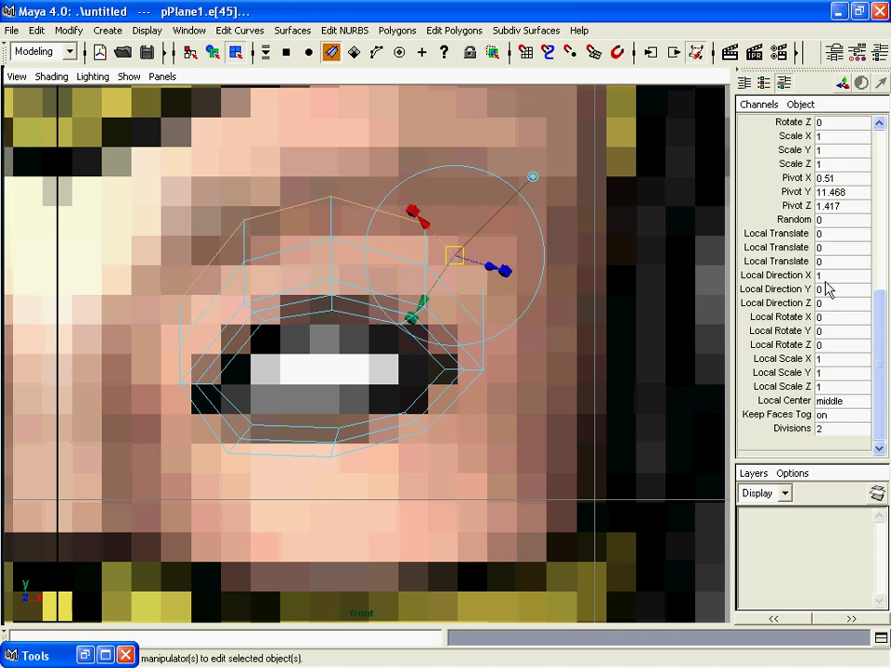
# Switch the extrude manipulator to world axes and pull the extruded brow edges slightly forward in the side view
pyautogui.click(536, 178)
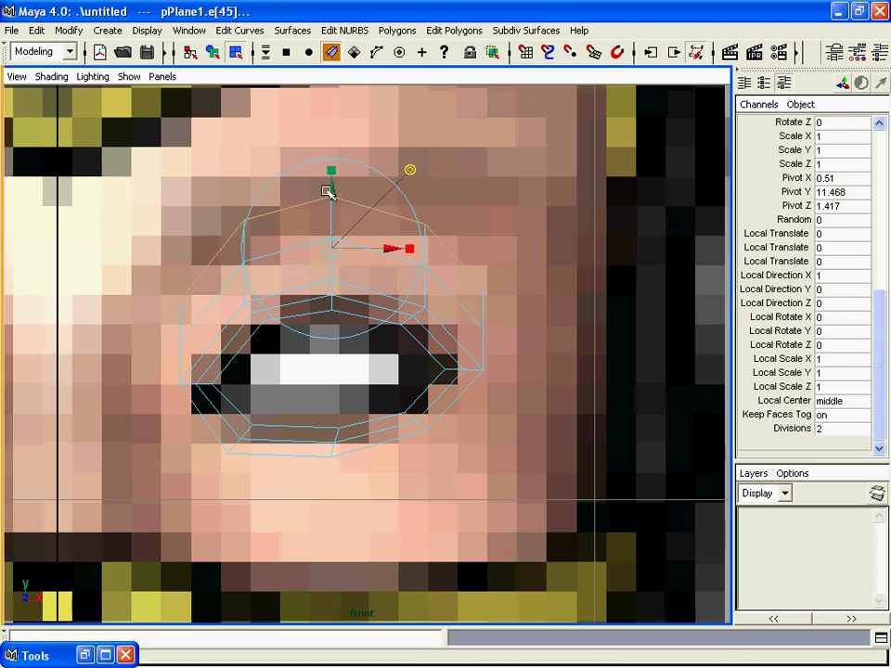
pyautogui.press('space')
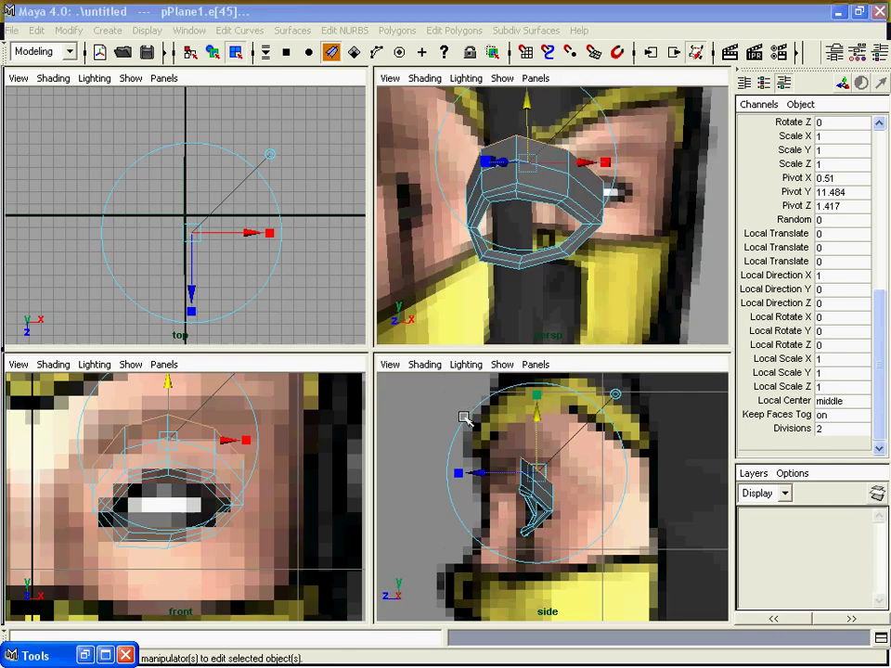
pyautogui.press('space')
pyautogui.keyDown('alt'); pyautogui.moveTo(424, 394); pyautogui.dragTo(442, 418, button='middle'); pyautogui.keyUp('alt')
pyautogui.scroll(2, 349, 360)
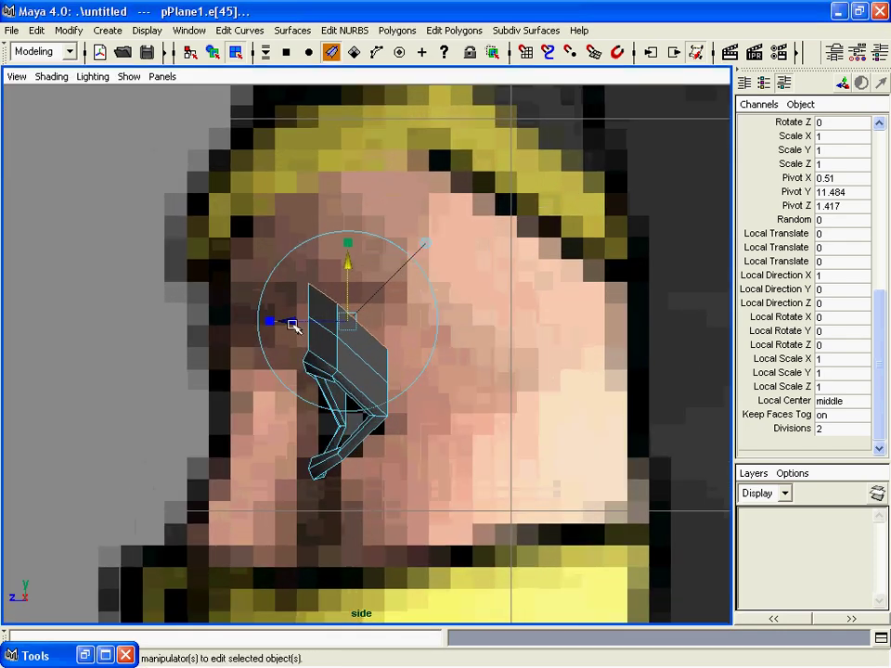
pyautogui.moveTo(297, 323); pyautogui.dragTo(283, 321)
# Move the brow strip's border vertices above the outer eye corner and at the crest upward and outward in the front view
pyautogui.press('F9')
pyautogui.click(376, 350)
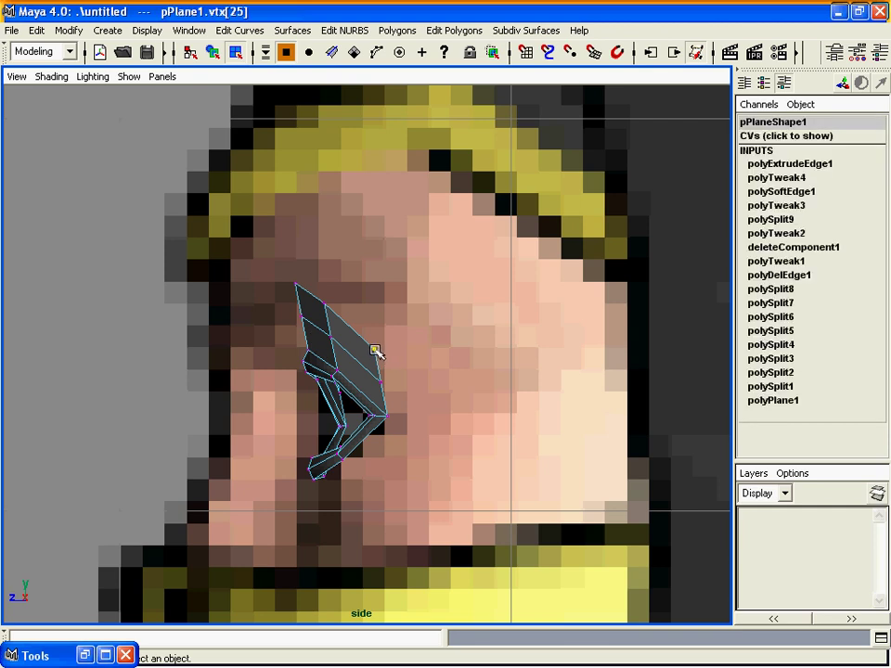
pyautogui.press('space')
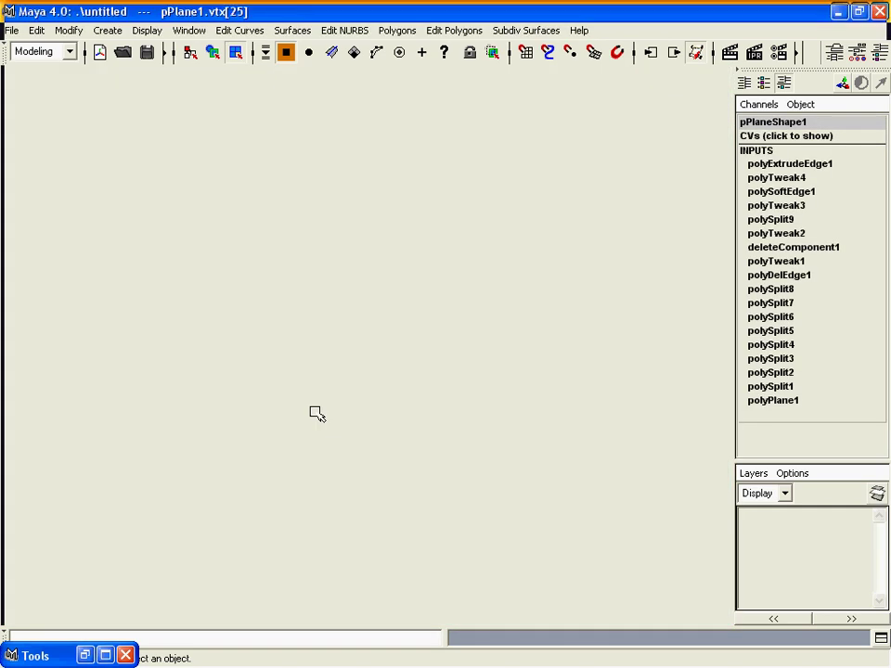
pyautogui.press('space')
pyautogui.press('w')
pyautogui.moveTo(483, 278); pyautogui.dragTo(494, 235)
pyautogui.click(424, 215)
pyautogui.moveTo(424, 215); pyautogui.dragTo(424, 189)
pyautogui.click(331, 189)
pyautogui.moveTo(332, 190); pyautogui.dragTo(332, 183)
# Move the brow strip's border vertices on the nose side outward in the front view to round its outline
pyautogui.moveTo(207, 197); pyautogui.dragTo(251, 226)
pyautogui.moveTo(244, 211); pyautogui.dragTo(234, 218)
pyautogui.click(242, 254)
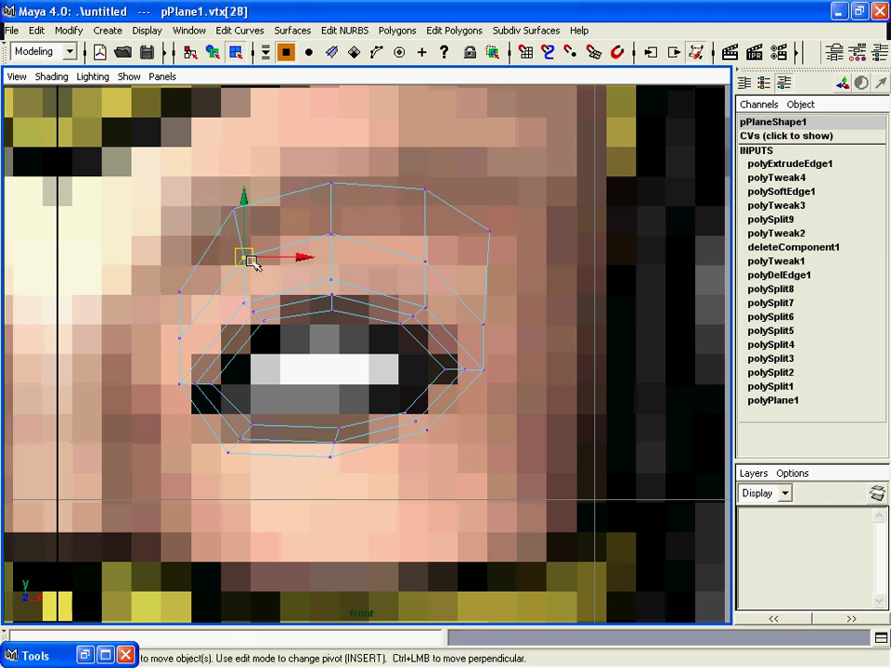
pyautogui.click(180, 294)
pyautogui.moveTo(176, 293); pyautogui.dragTo(163, 279)
pyautogui.click(176, 336)
pyautogui.moveTo(176, 337); pyautogui.dragTo(173, 336)
pyautogui.keyDown('alt'); pyautogui.moveTo(320, 378); pyautogui.dragTo(307, 429, button='middle'); pyautogui.keyUp('alt')
pyautogui.keyDown('alt'); pyautogui.moveTo(307, 430); pyautogui.dragTo(371, 427, button='middle'); pyautogui.keyUp('alt')
# Activate the Split Polygon Tool in the perspective view with Edge Snapping off
pyautogui.press('space')
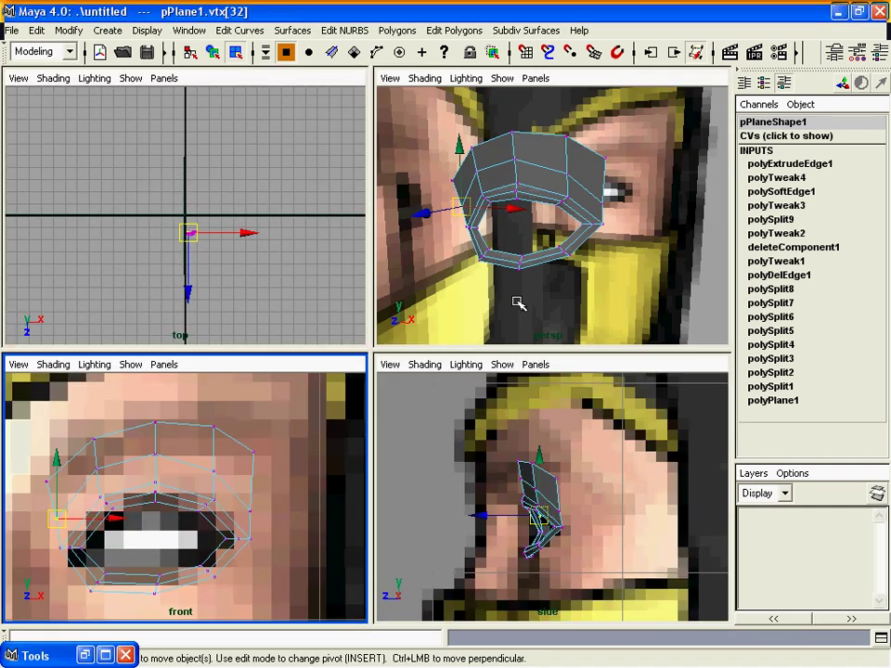
pyautogui.press('space')
pyautogui.moveTo(438, 338)
pyautogui.keyDown('alt'); pyautogui.mouseDown()
pyautogui.moveTo(428, 338)
pyautogui.moveTo(455, 338)
pyautogui.mouseUp(); pyautogui.keyUp('alt')
pyautogui.keyDown('alt'); pyautogui.moveTo(454, 338); pyautogui.dragTo(498, 356, button='middle'); pyautogui.keyUp('alt')
pyautogui.keyDown('alt'); pyautogui.moveTo(498, 356); pyautogui.dragTo(503, 352, button='right'); pyautogui.keyUp('alt')
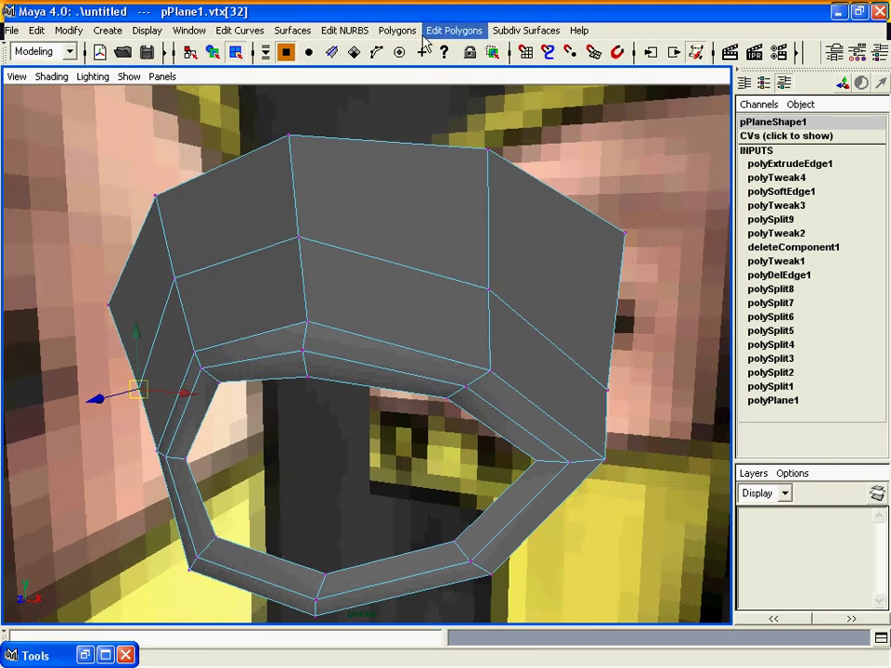
pyautogui.click(453, 29)
pyautogui.click(483, 96)
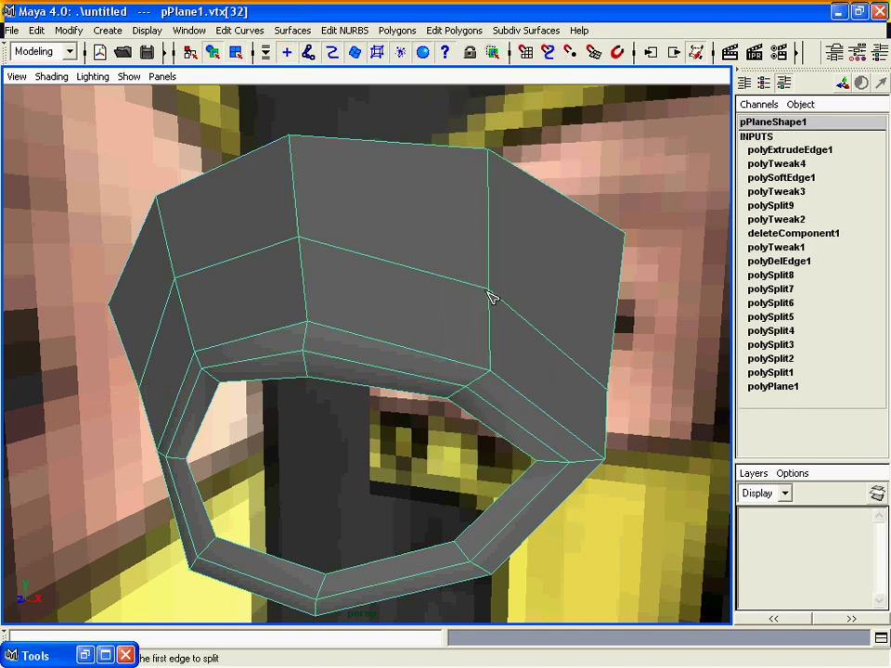
pyautogui.click(478, 31)
pyautogui.click(559, 93)
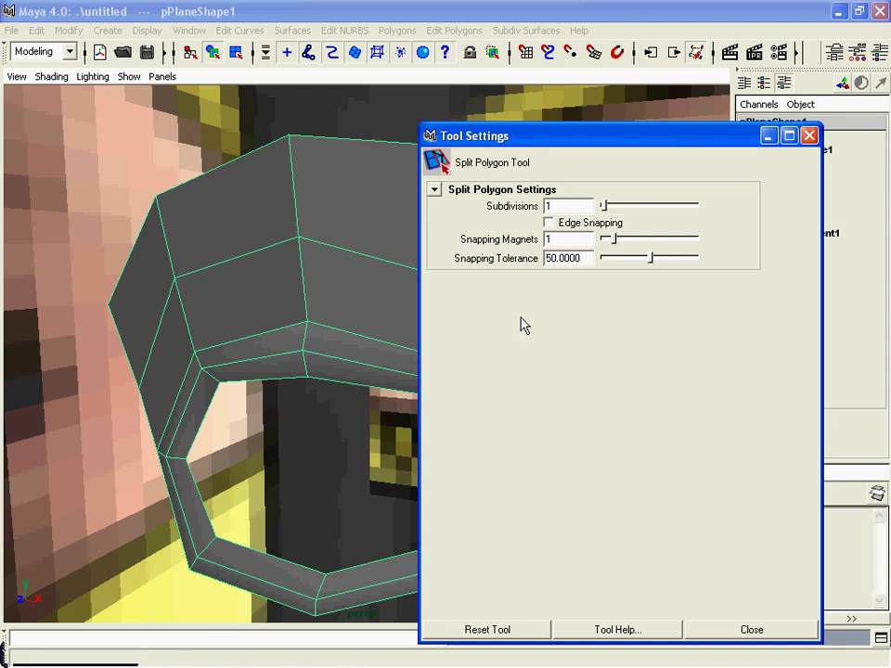
pyautogui.click(769, 141)
# Split a new edge line just above the ring's upper border, running from the outer eye corner to the inner one
pyautogui.keyDown('alt'); pyautogui.moveTo(513, 309); pyautogui.dragTo(473, 272, button='middle'); pyautogui.keyUp('alt')
pyautogui.keyDown('alt'); pyautogui.moveTo(474, 273); pyautogui.dragTo(499, 282, button='right'); pyautogui.keyUp('alt')
pyautogui.keyDown('alt'); pyautogui.moveTo(500, 282); pyautogui.dragTo(509, 316, button='middle'); pyautogui.keyUp('alt')
pyautogui.keyDown('alt'); pyautogui.moveTo(509, 316); pyautogui.dragTo(518, 311, button='right'); pyautogui.keyUp('alt')
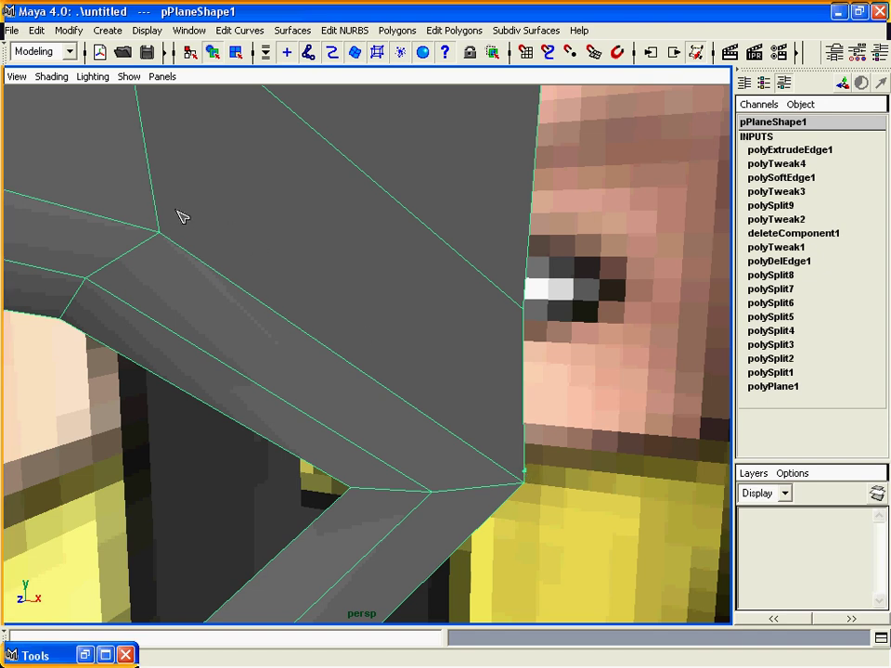
pyautogui.moveTo(157, 207); pyautogui.dragTo(158, 216)
pyautogui.keyDown('alt'); pyautogui.moveTo(159, 234); pyautogui.dragTo(334, 334, button='middle'); pyautogui.keyUp('alt')
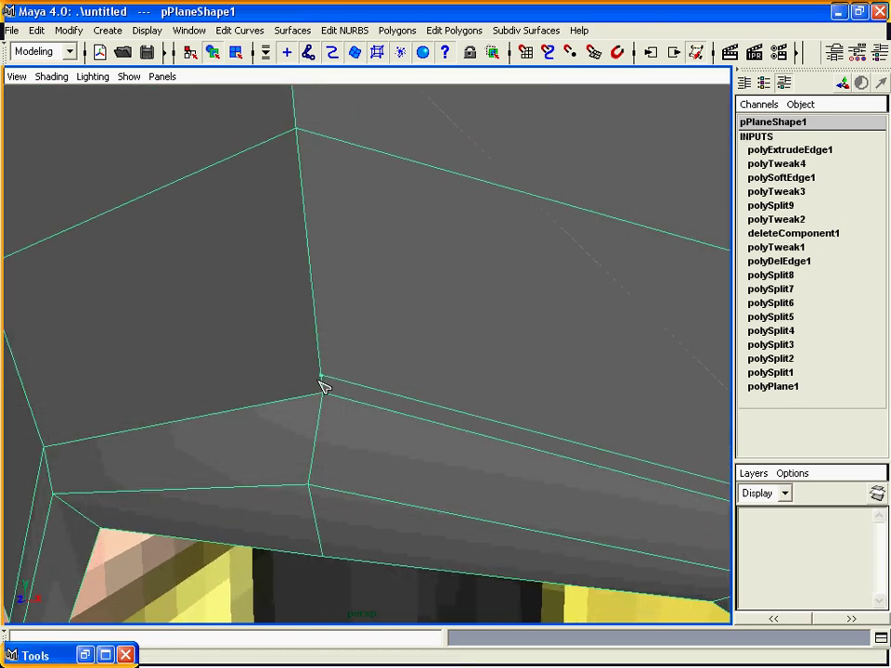
pyautogui.keyDown('alt'); pyautogui.moveTo(185, 351); pyautogui.dragTo(206, 351); pyautogui.keyUp('alt')
pyautogui.keyDown('alt'); pyautogui.moveTo(349, 326); pyautogui.dragTo(276, 372, button='middle'); pyautogui.keyUp('alt')
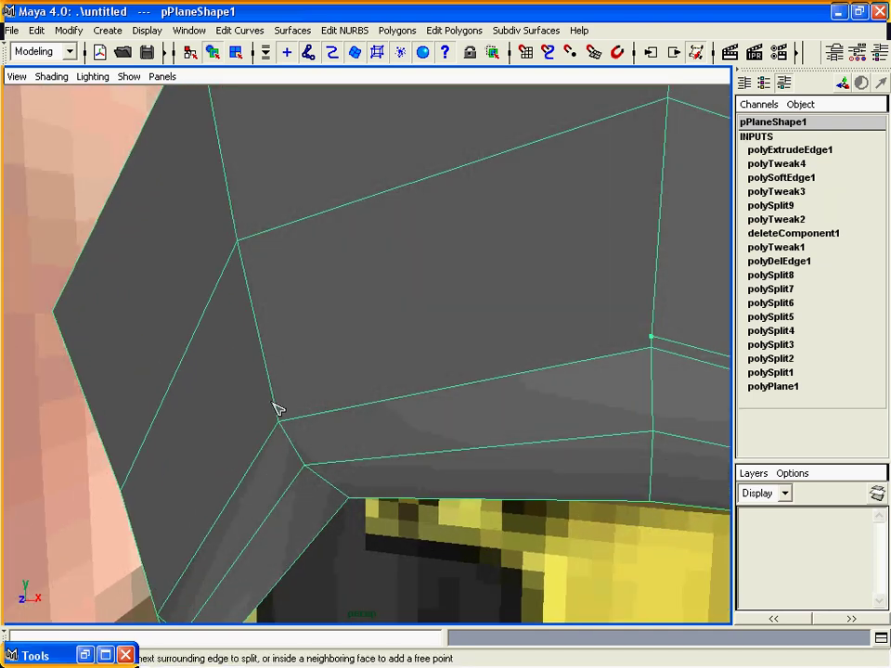
pyautogui.click(276, 412)
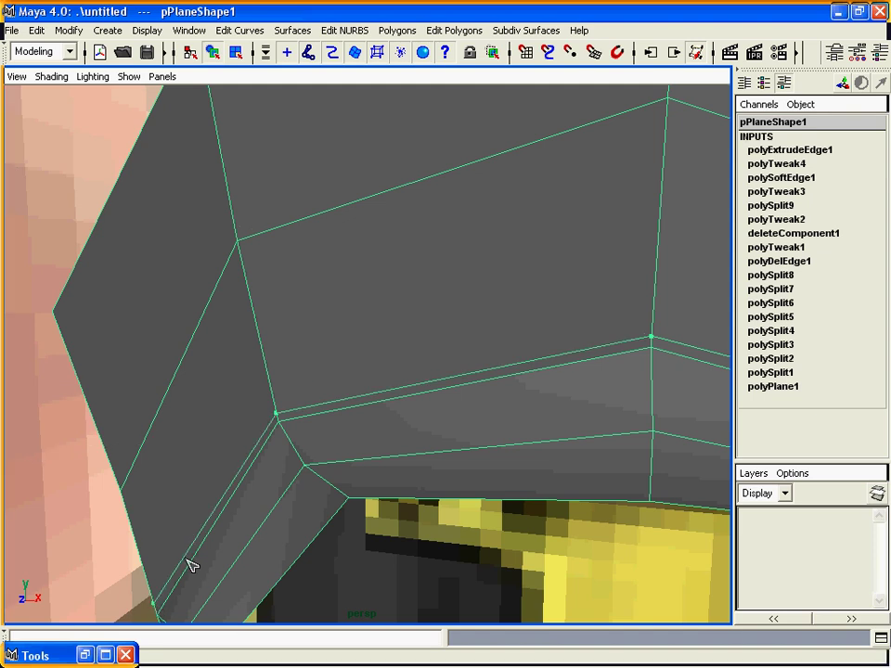
pyautogui.press('Return')
pyautogui.press('w')
# Split a second, parallel edge line close above the first one, from the inner eye corner to the outer corner
pyautogui.moveTo(311, 461)
pyautogui.keyDown('alt'); pyautogui.mouseDown(button='middle')
pyautogui.moveTo(282, 463)
pyautogui.moveTo(315, 452)
pyautogui.mouseUp(button='middle'); pyautogui.keyUp('alt')
pyautogui.keyDown('alt'); pyautogui.moveTo(315, 453); pyautogui.dragTo(343, 450); pyautogui.keyUp('alt')
pyautogui.press('g')
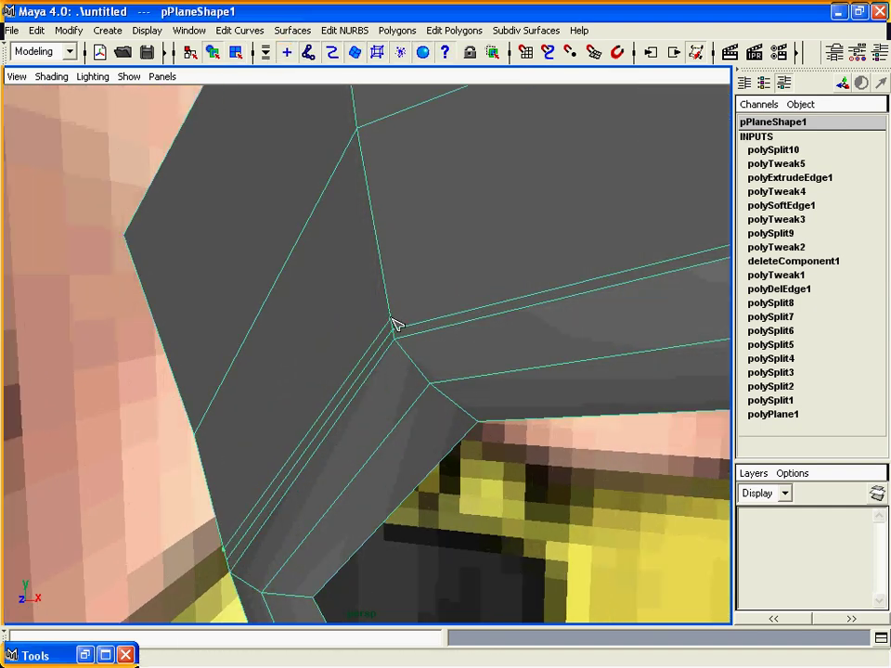
pyautogui.keyDown('alt'); pyautogui.moveTo(422, 360); pyautogui.dragTo(209, 359); pyautogui.keyUp('alt')
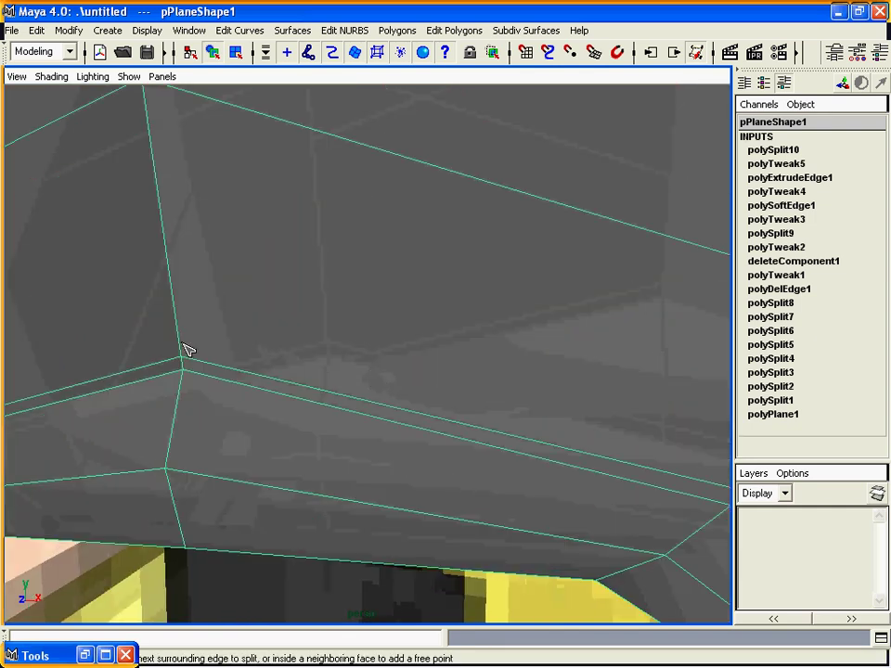
pyautogui.keyDown('alt'); pyautogui.moveTo(183, 352); pyautogui.dragTo(378, 412, button='middle'); pyautogui.keyUp('alt')
pyautogui.click(470, 397)
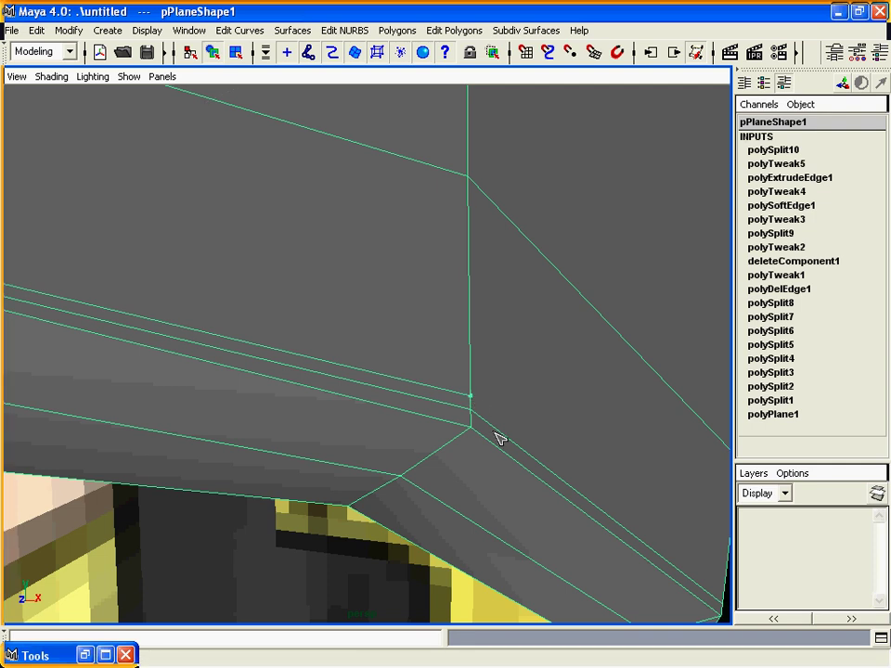
pyautogui.keyDown('alt'); pyautogui.moveTo(492, 438); pyautogui.dragTo(472, 428, button='middle'); pyautogui.keyUp('alt')
pyautogui.click(586, 544)
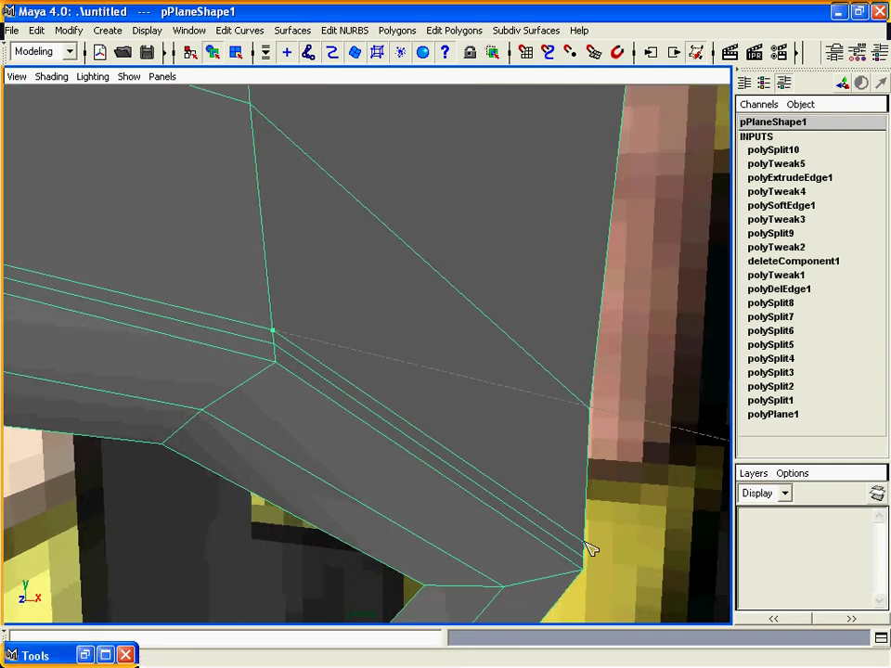
pyautogui.press('Return')
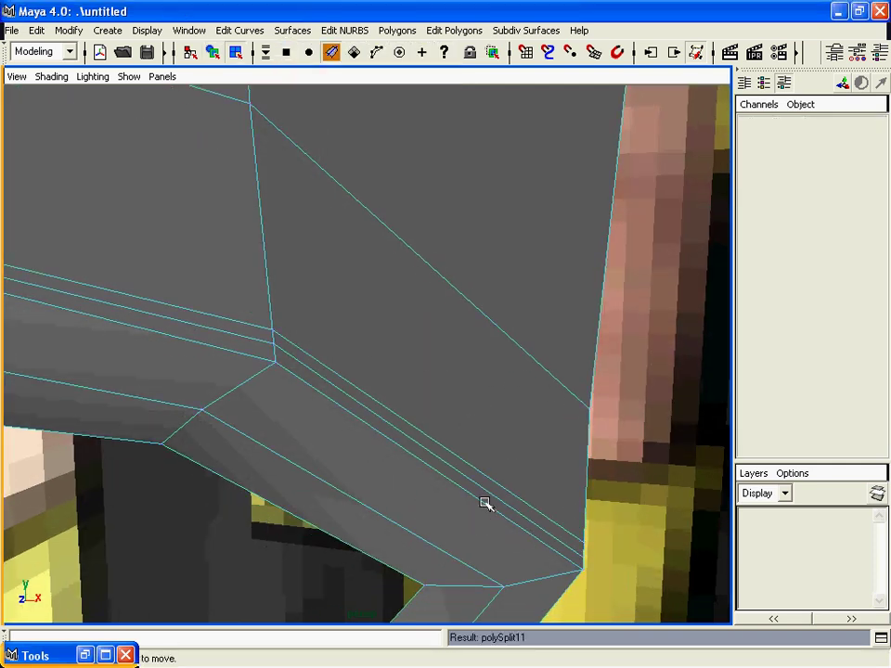
# Select the middle of the three close edge lines above the eye and push it inward to form an eyelid crease
pyautogui.click(483, 488)
pyautogui.keyDown('alt'); pyautogui.moveTo(267, 410); pyautogui.dragTo(303, 422, button='middle'); pyautogui.keyUp('alt')
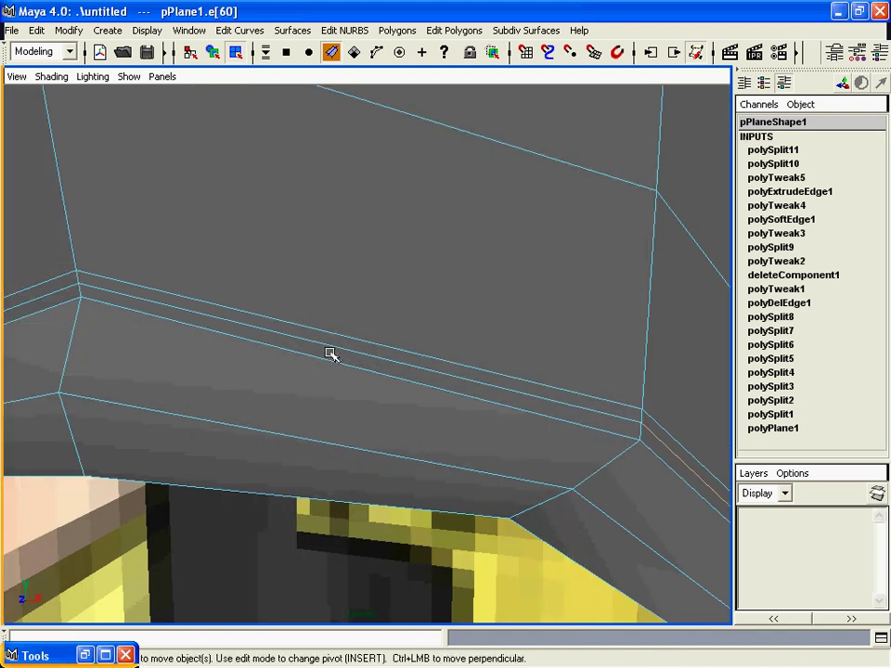
pyautogui.keyDown('alt'); pyautogui.moveTo(249, 345); pyautogui.dragTo(264, 371); pyautogui.keyUp('alt')
pyautogui.keyDown('shift'); pyautogui.click(265, 371); pyautogui.keyUp('shift')
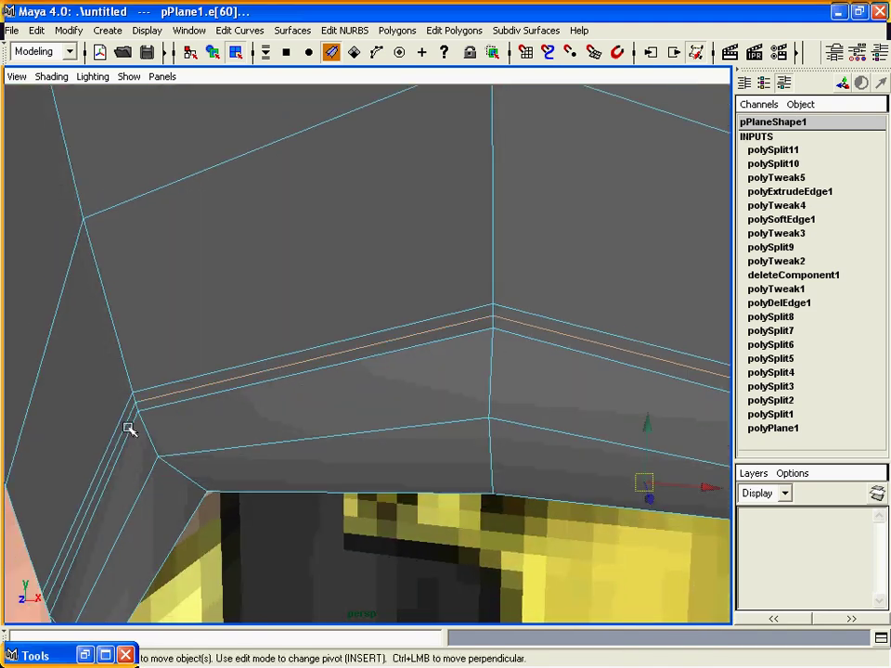
pyautogui.keyDown('alt'); pyautogui.moveTo(125, 428); pyautogui.dragTo(213, 437); pyautogui.keyUp('alt')
pyautogui.moveTo(162, 480); pyautogui.dragTo(172, 486)
pyautogui.keyDown('alt'); pyautogui.moveTo(174, 488); pyautogui.dragTo(183, 475, button='middle'); pyautogui.keyUp('alt')
pyautogui.keyDown('alt'); pyautogui.moveTo(182, 475); pyautogui.dragTo(187, 433); pyautogui.keyUp('alt')
pyautogui.keyDown('alt'); pyautogui.moveTo(225, 443); pyautogui.dragTo(362, 430, button='middle'); pyautogui.keyUp('alt')
pyautogui.press('F8')
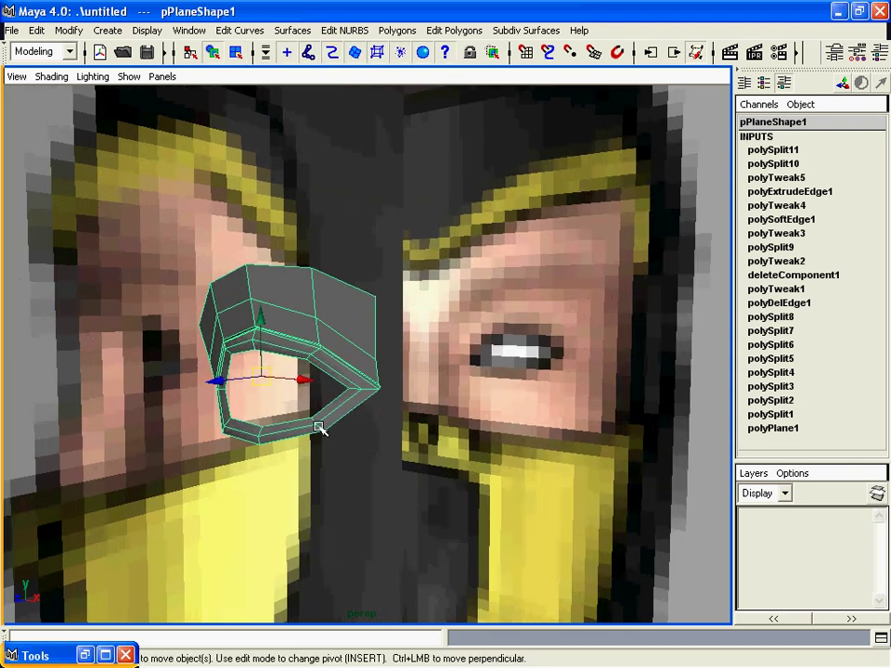
pyautogui.keyDown('alt'); pyautogui.moveTo(319, 403); pyautogui.dragTo(334, 428); pyautogui.keyUp('alt')
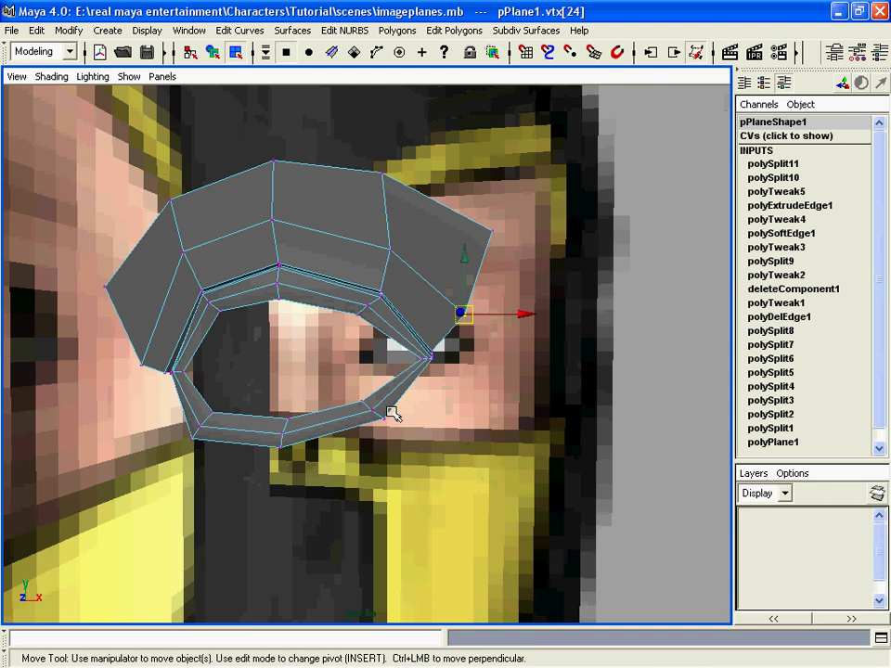
# Select the outer border edges along the lower half of the eye ring and extrude them
pyautogui.click(405, 404)
pyautogui.click(405, 397)
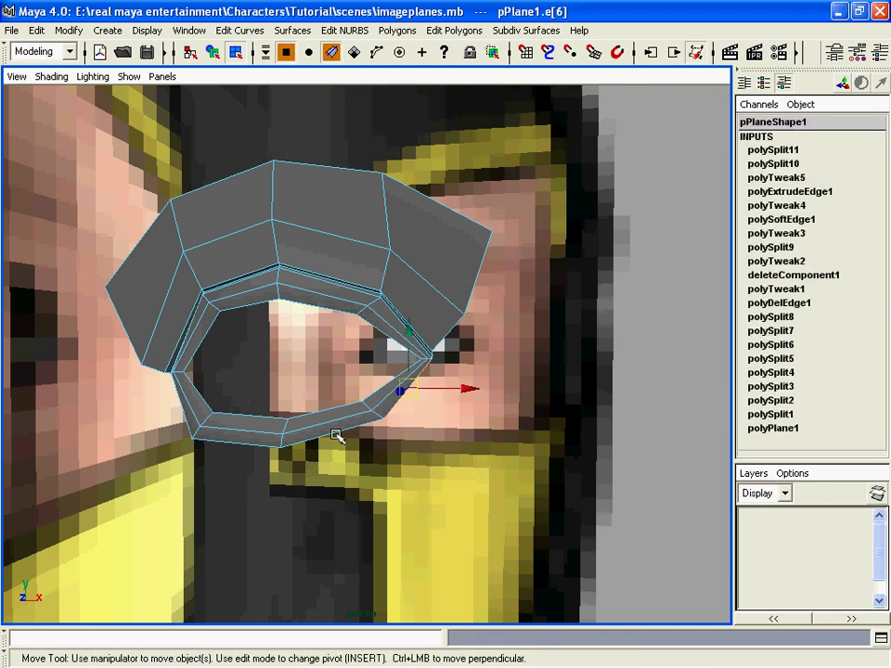
pyautogui.keyDown('shift'); pyautogui.click(275, 443); pyautogui.keyUp('shift')
pyautogui.keyDown('shift'); pyautogui.click(233, 443); pyautogui.keyUp('shift')
pyautogui.keyDown('alt'); pyautogui.moveTo(234, 443); pyautogui.dragTo(326, 371); pyautogui.keyUp('alt')
pyautogui.keyDown('shift'); pyautogui.click(391, 341); pyautogui.keyUp('shift')
pyautogui.keyDown('alt'); pyautogui.moveTo(399, 336); pyautogui.dragTo(373, 349); pyautogui.keyUp('alt')
pyautogui.keyDown('alt'); pyautogui.moveTo(373, 349); pyautogui.dragTo(356, 330, button='middle'); pyautogui.keyUp('alt')
pyautogui.click(462, 35)
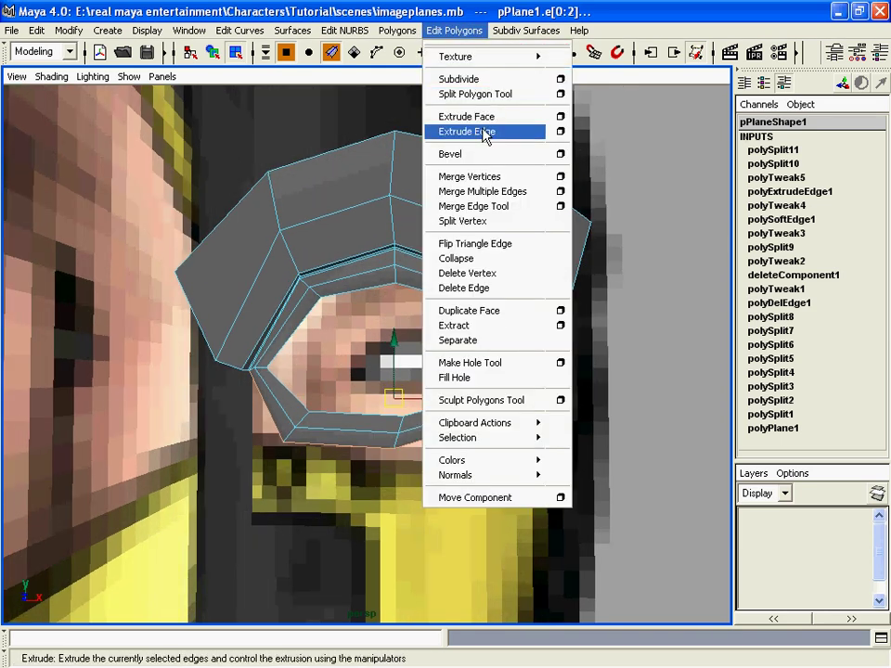
pyautogui.click(486, 132)
# With the manipulator on world axes, lower the extruded edges below the eye and widen them to about 1.2 in X
pyautogui.click(347, 330)
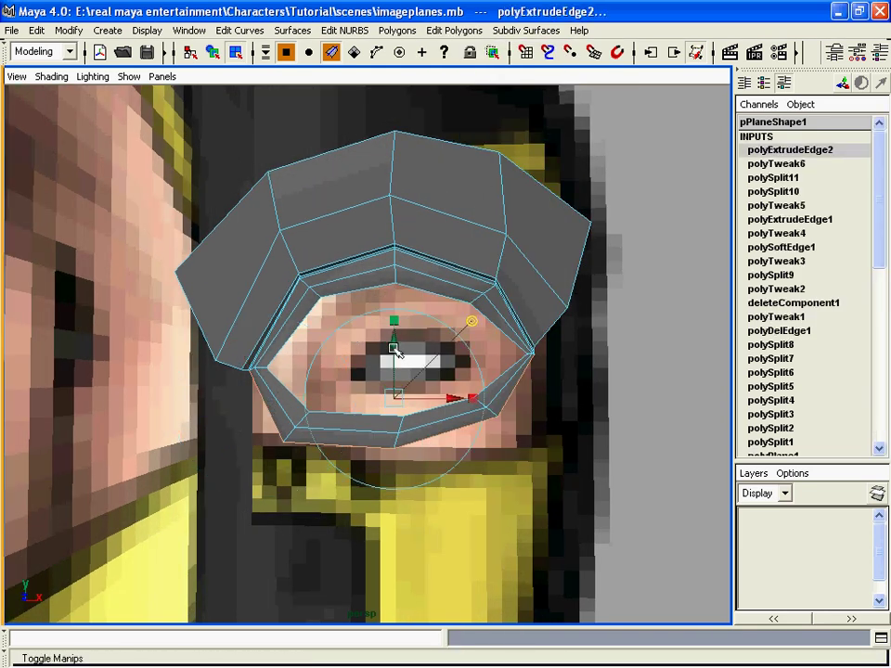
pyautogui.moveTo(397, 346); pyautogui.dragTo(399, 404)
pyautogui.moveTo(471, 462); pyautogui.dragTo(489, 461)
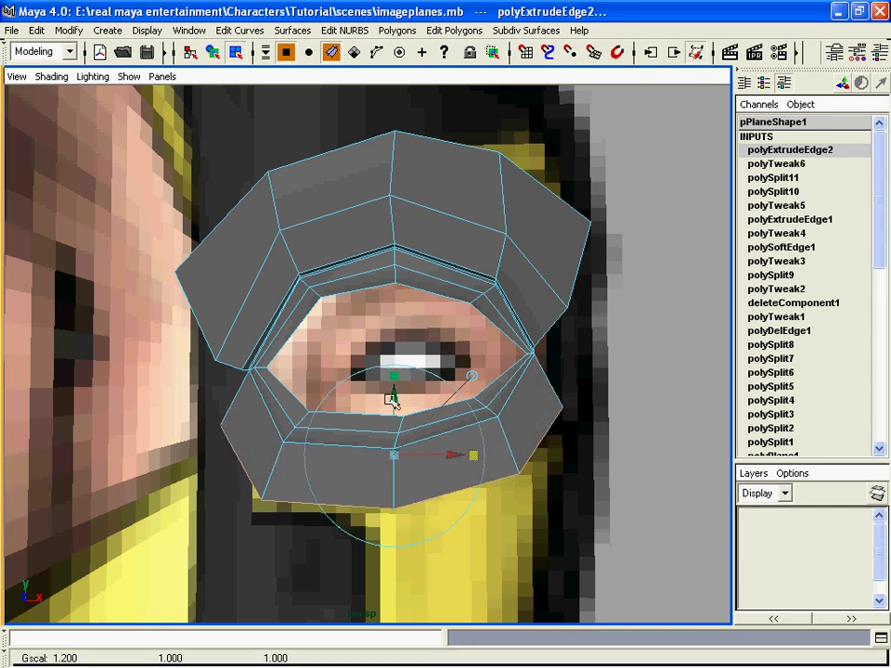
pyautogui.moveTo(394, 399); pyautogui.dragTo(396, 388)
pyautogui.moveTo(452, 446); pyautogui.dragTo(454, 446)
pyautogui.click(476, 370)
# Split a new edge line just below the ring's lower border, from the outer eye corner to the inner corner
pyautogui.keyDown('alt'); pyautogui.moveTo(440, 428); pyautogui.dragTo(464, 376, button='right'); pyautogui.keyUp('alt')
pyautogui.click(300, 277)
pyautogui.keyDown('alt'); pyautogui.moveTo(308, 279); pyautogui.dragTo(423, 392, button='right'); pyautogui.keyUp('alt')
pyautogui.click(454, 31)
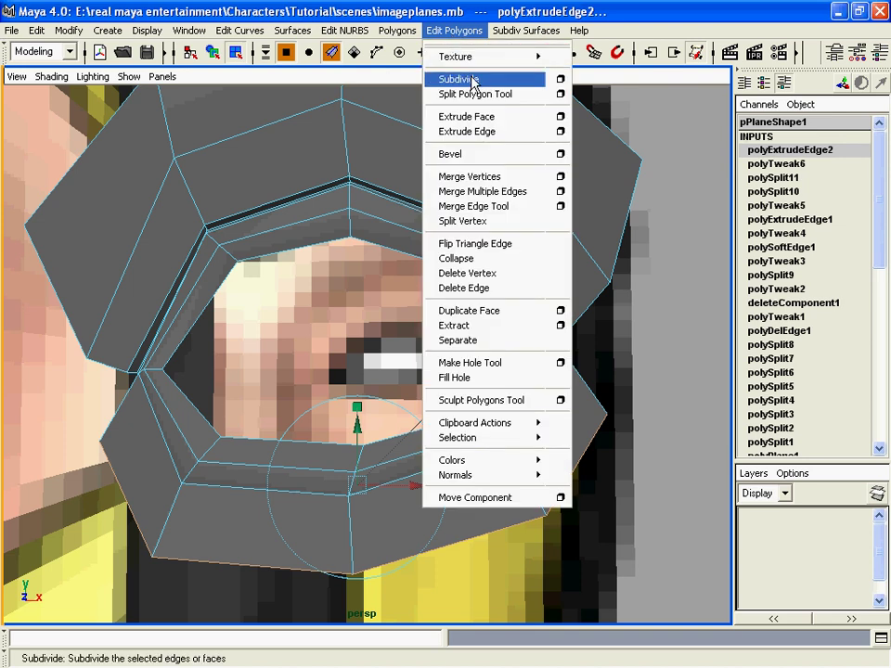
pyautogui.click(529, 94)
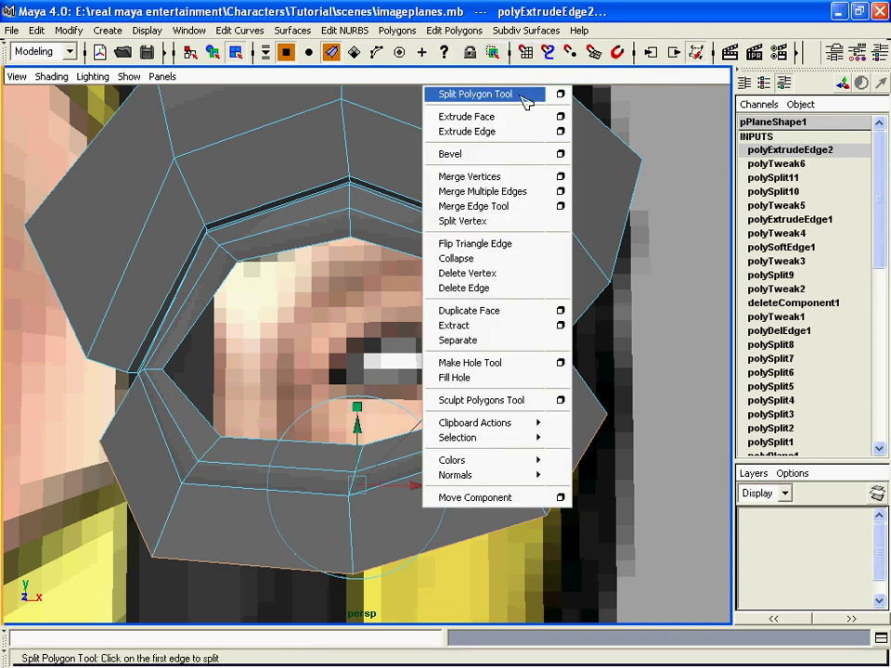
pyautogui.keyDown('alt'); pyautogui.moveTo(537, 318); pyautogui.dragTo(513, 317, button='right'); pyautogui.keyUp('alt')
pyautogui.click(490, 319)
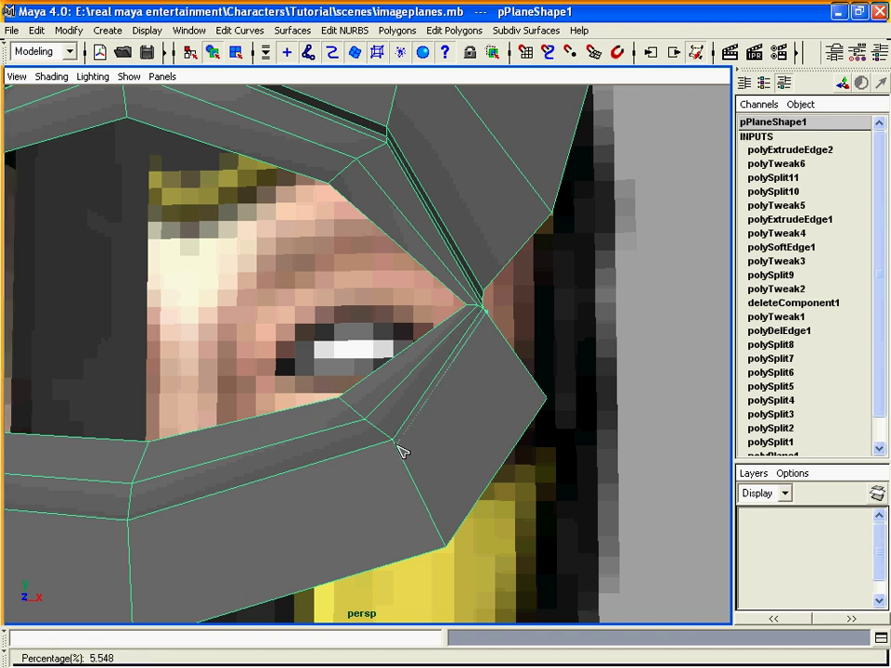
pyautogui.keyDown('alt'); pyautogui.moveTo(384, 446); pyautogui.dragTo(417, 483, button='middle'); pyautogui.keyUp('alt')
pyautogui.click(439, 486)
pyautogui.moveTo(439, 486); pyautogui.dragTo(436, 480)
pyautogui.click(176, 458)
pyautogui.keyDown('alt'); pyautogui.moveTo(125, 343); pyautogui.dragTo(143, 344); pyautogui.keyUp('alt')
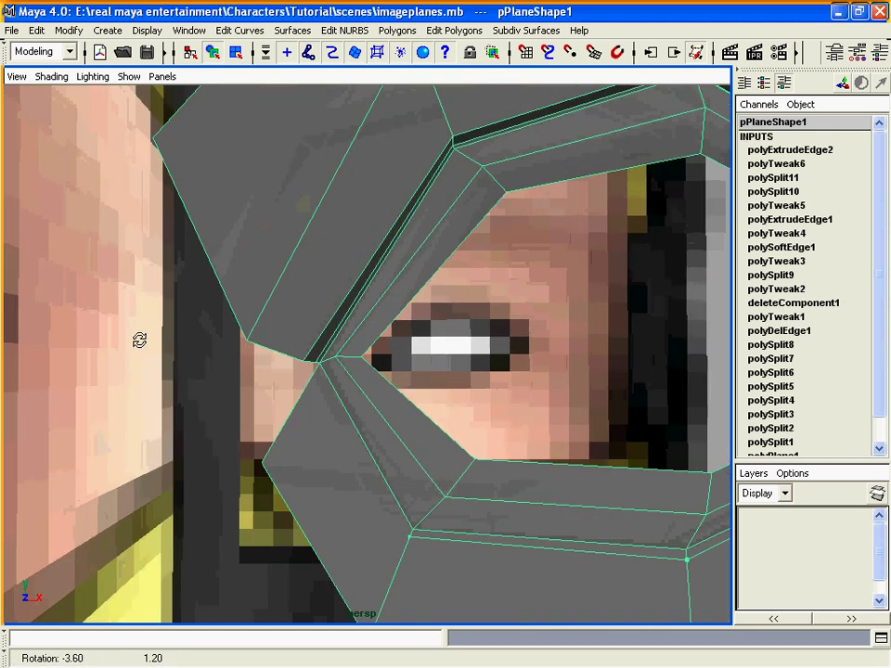
pyautogui.click(313, 375)
pyautogui.moveTo(313, 375); pyautogui.dragTo(318, 370)
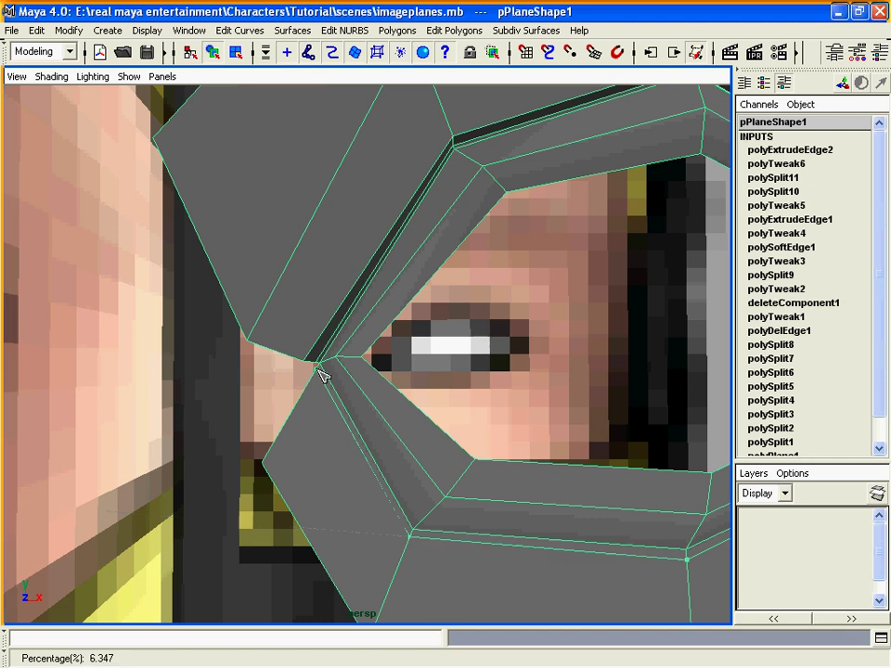
pyautogui.press('Return')
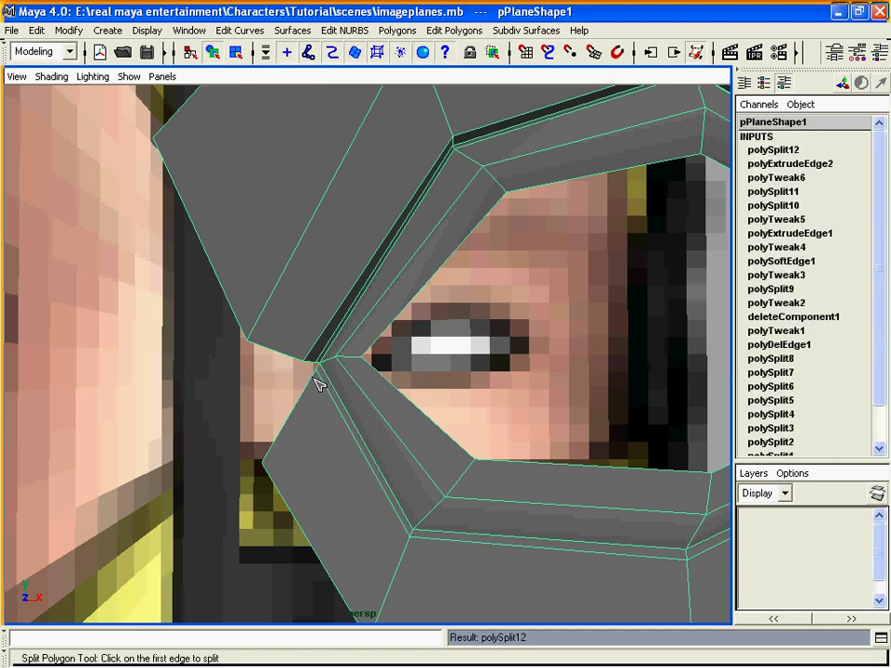
# Split another edge line just below the previous one under the eye, running from the inner corner to the outer corner
pyautogui.moveTo(410, 545); pyautogui.dragTo(409, 543)
pyautogui.keyDown('alt'); pyautogui.moveTo(426, 533); pyautogui.dragTo(376, 513, button='middle'); pyautogui.keyUp('alt')
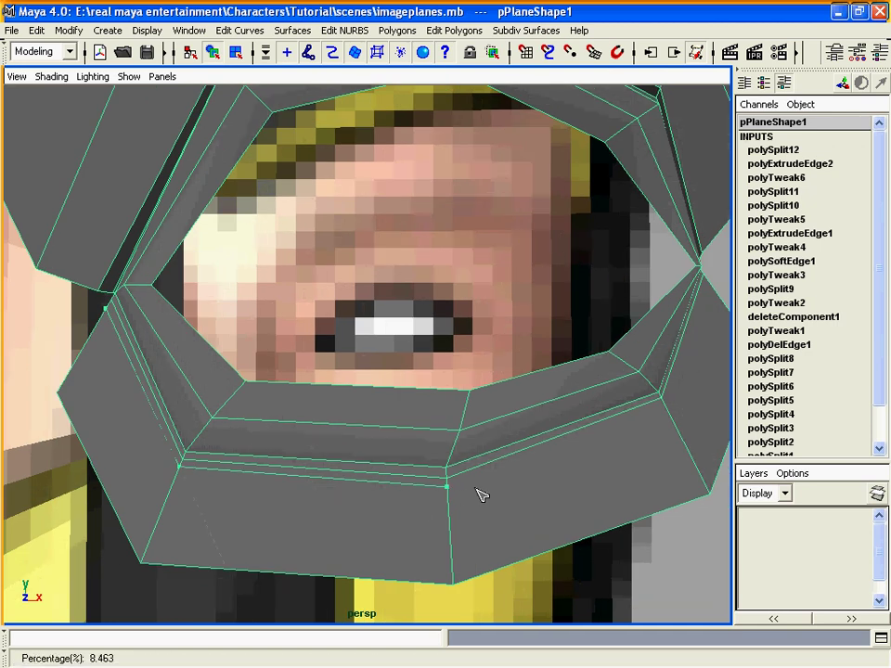
pyautogui.keyDown('alt'); pyautogui.moveTo(463, 497); pyautogui.dragTo(432, 501, button='middle'); pyautogui.keyUp('alt')
pyautogui.click(417, 484)
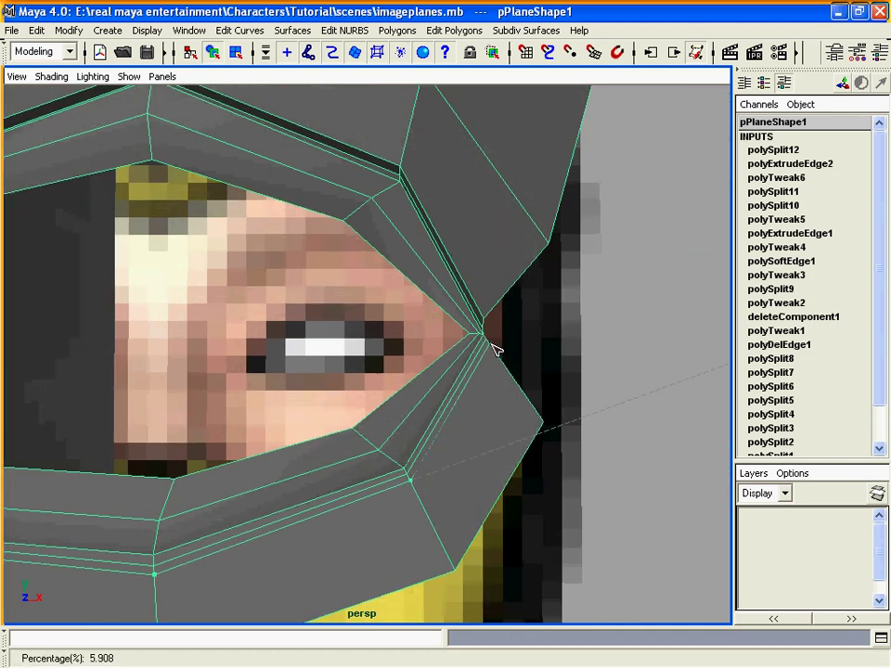
pyautogui.press('Return')
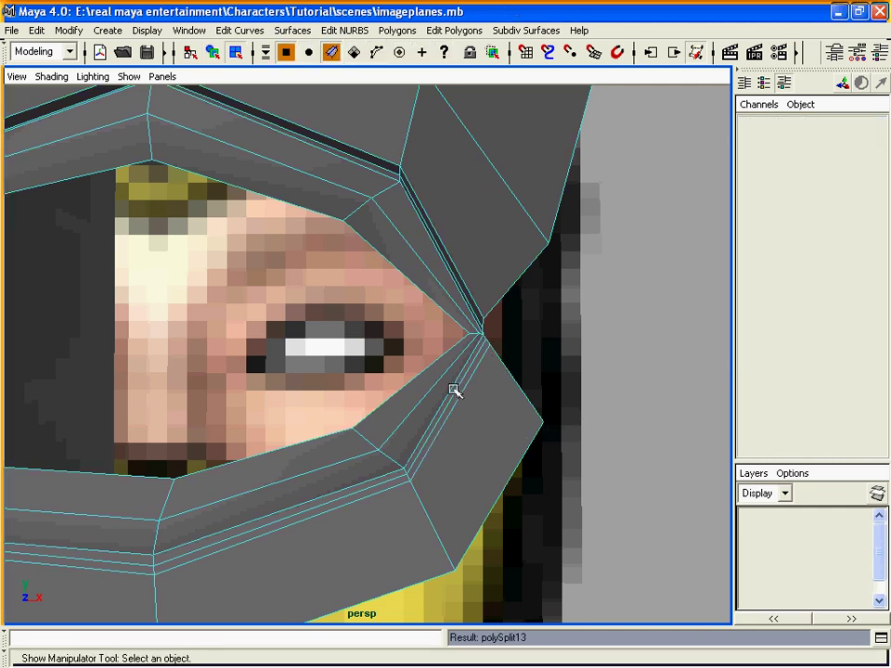
# Select the middle of the three close edge lines below the eye and push it inward to form the lower eyelid crease
pyautogui.click(456, 393)
pyautogui.keyDown('shift'); pyautogui.click(327, 497); pyautogui.keyUp('shift')
pyautogui.keyDown('alt'); pyautogui.moveTo(323, 493); pyautogui.dragTo(360, 484, button='middle'); pyautogui.keyUp('alt')
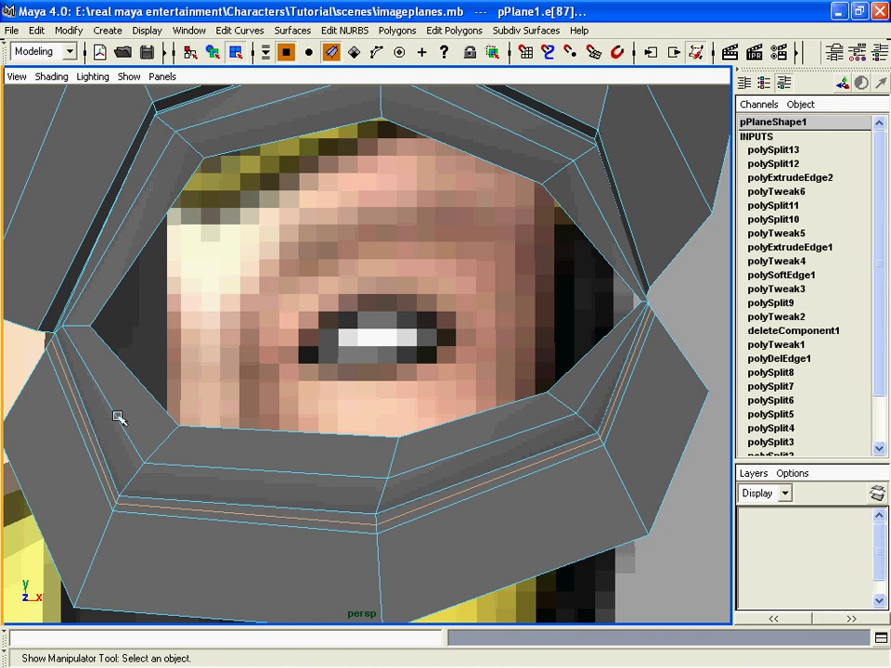
pyautogui.press('w')
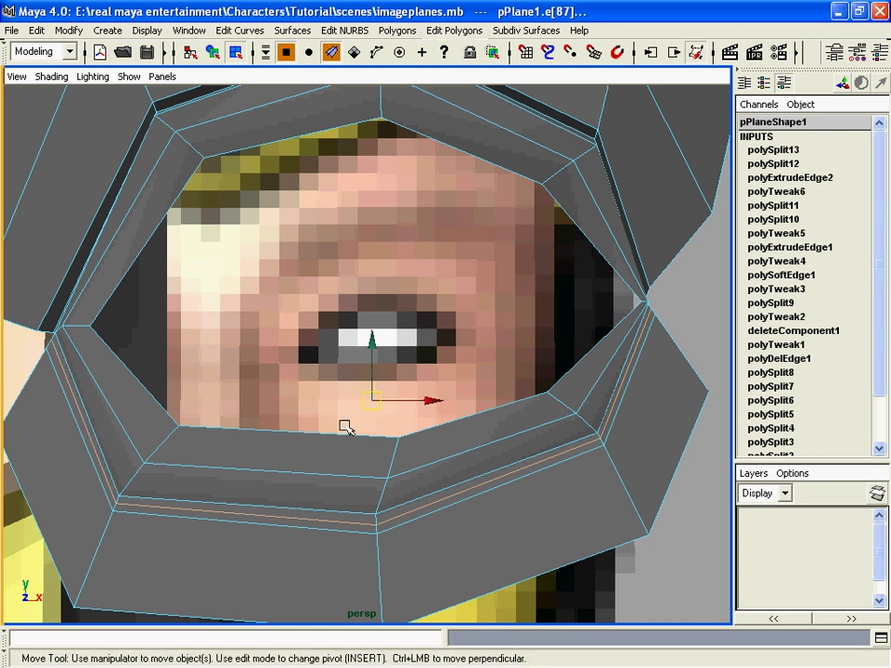
pyautogui.press('space')
pyautogui.press('space')
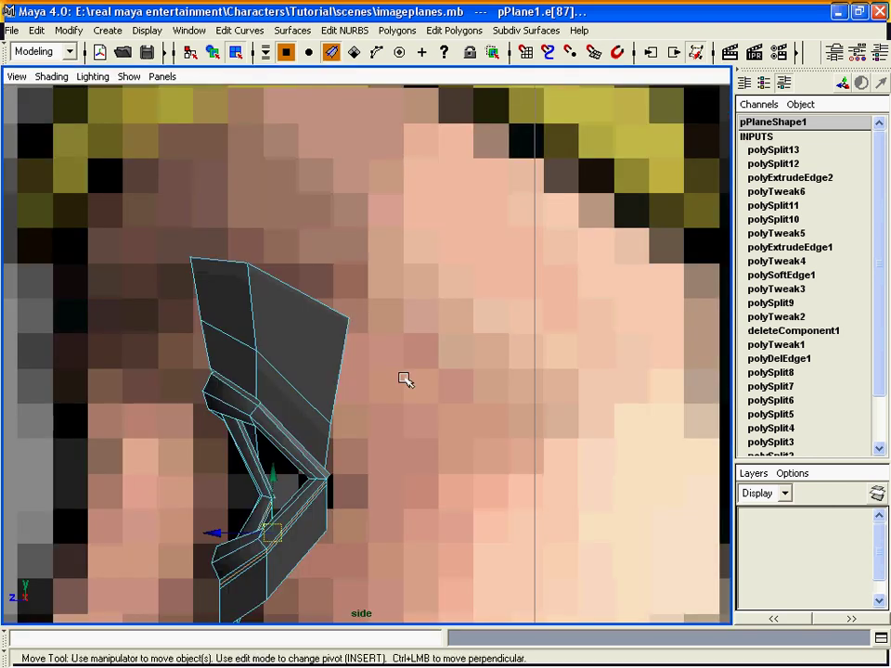
pyautogui.press('space')
pyautogui.press('space')
pyautogui.scroll(4, 430, 305)
pyautogui.keyDown('alt'); pyautogui.moveTo(429, 305); pyautogui.dragTo(509, 277, button='middle'); pyautogui.keyUp('alt')
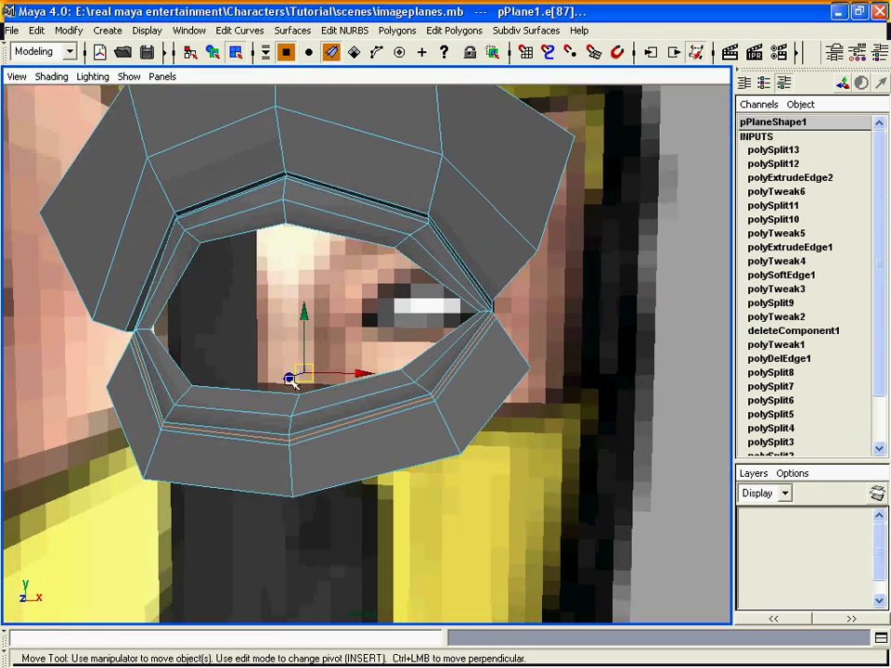
pyautogui.moveTo(290, 377); pyautogui.dragTo(292, 380)
# With the Merge Edge Tool, join the upper and lower border edges at the outer eye corner to close the gap
pyautogui.keyDown('alt'); pyautogui.moveTo(391, 363); pyautogui.dragTo(378, 362); pyautogui.keyUp('alt')
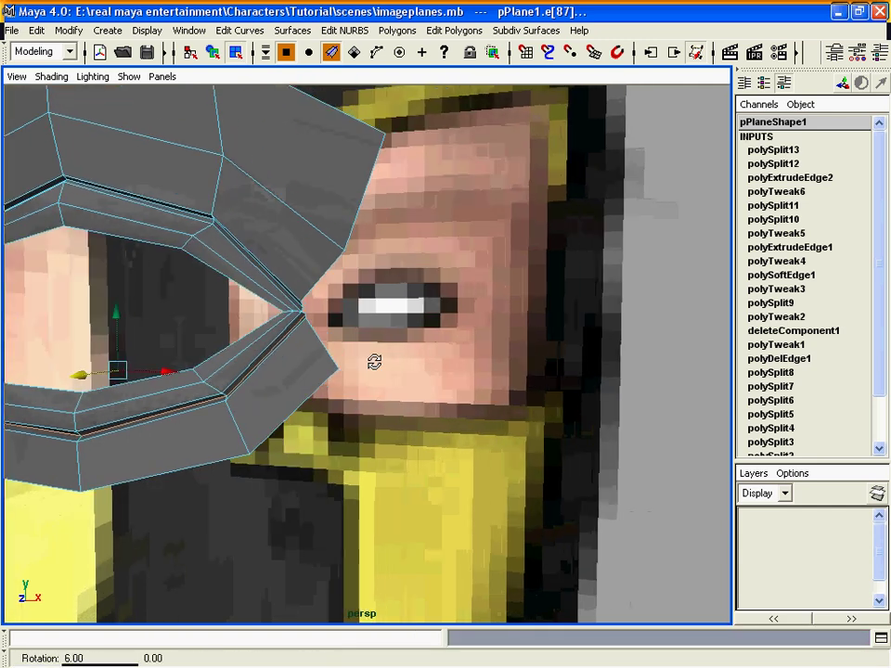
pyautogui.keyDown('alt'); pyautogui.moveTo(378, 362); pyautogui.dragTo(393, 366, button='right'); pyautogui.keyUp('alt')
pyautogui.keyDown('alt'); pyautogui.moveTo(393, 366); pyautogui.dragTo(406, 382, button='middle'); pyautogui.keyUp('alt')
pyautogui.keyDown('alt'); pyautogui.moveTo(406, 382); pyautogui.dragTo(409, 382); pyautogui.keyUp('alt')
pyautogui.keyDown('alt'); pyautogui.moveTo(407, 381); pyautogui.dragTo(417, 373, button='right'); pyautogui.keyUp('alt')
pyautogui.click(454, 29)
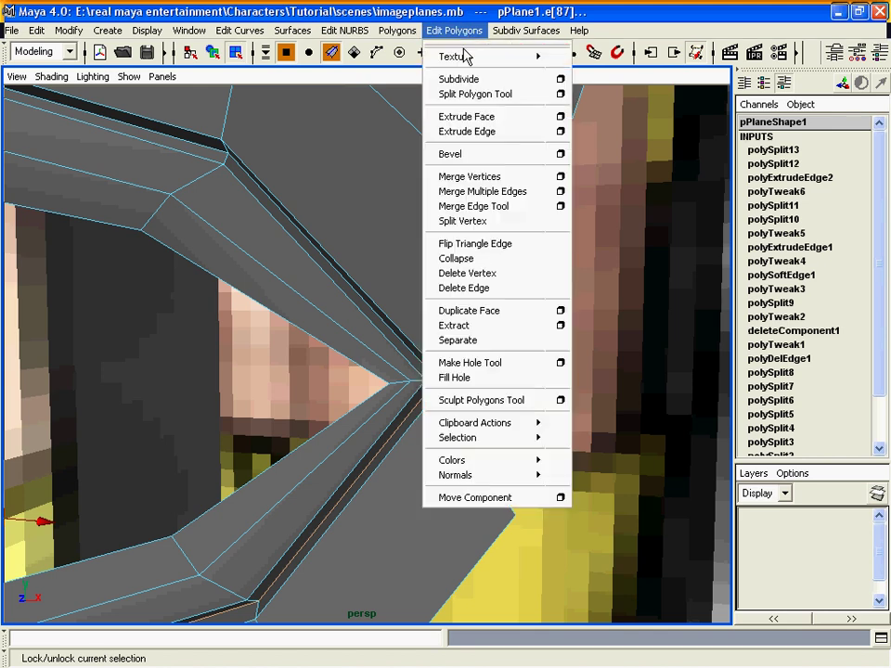
pyautogui.click(520, 207)
pyautogui.keyDown('alt'); pyautogui.moveTo(484, 318); pyautogui.dragTo(456, 351, button='right'); pyautogui.keyUp('alt')
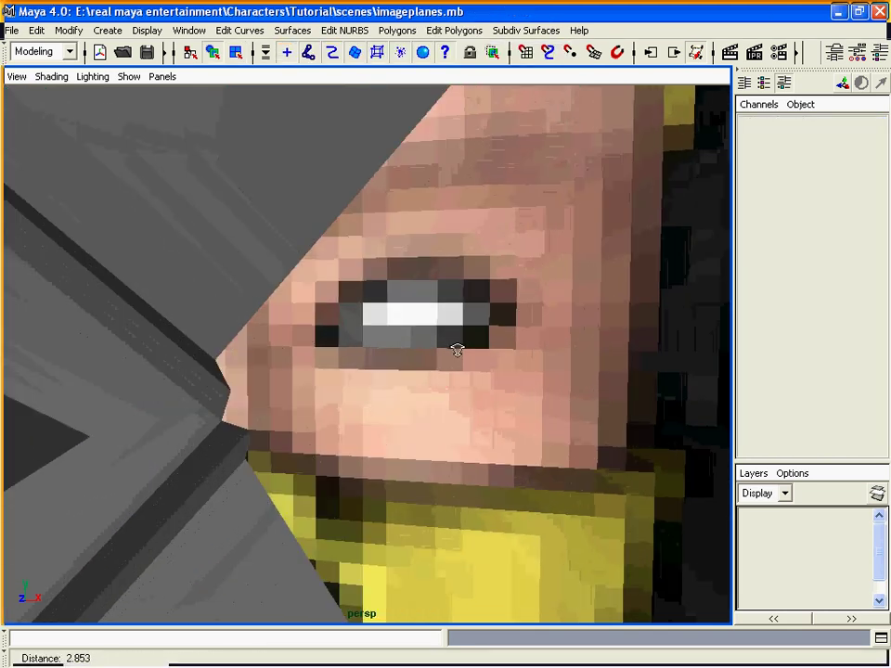
pyautogui.click(230, 415)
pyautogui.click(250, 423)
pyautogui.press('Return')
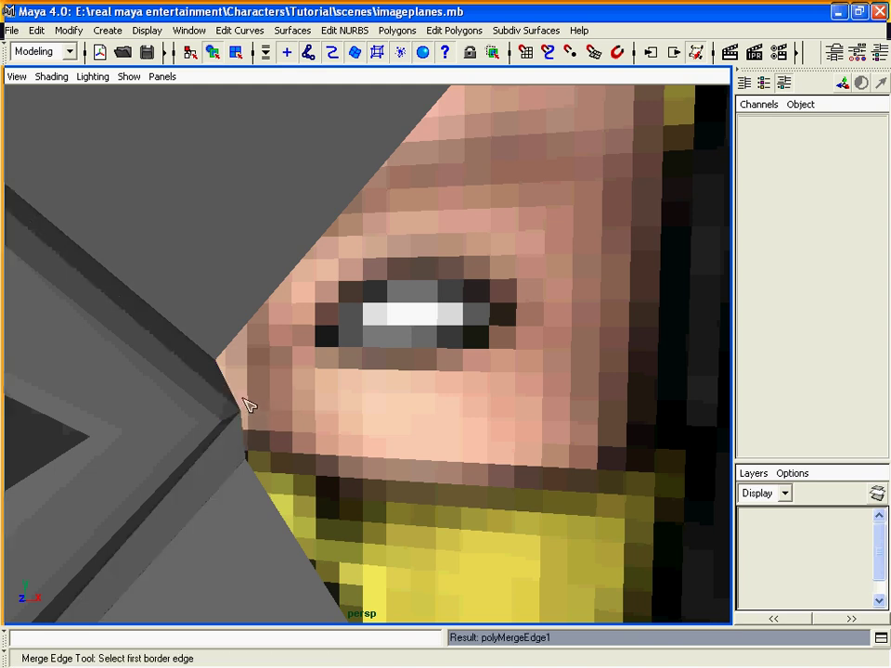
pyautogui.click(246, 418)
pyautogui.click(250, 433)
pyautogui.press('Return')
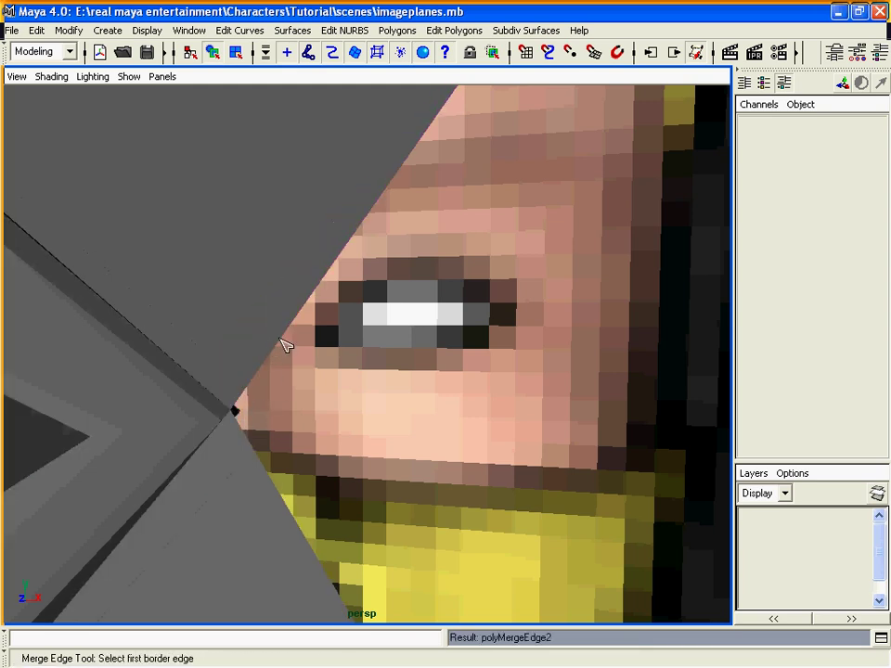
pyautogui.click(265, 436)
pyautogui.press('Return')
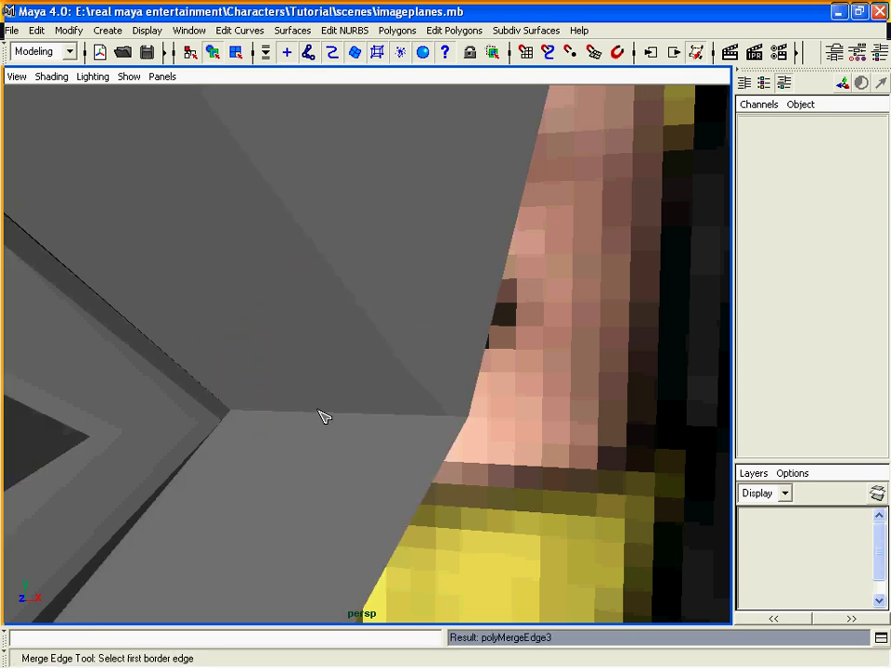
# Merge the matching upper and lower border edges at the inner eye corner to close that gap
pyautogui.keyDown('alt'); pyautogui.moveTo(318, 412); pyautogui.dragTo(394, 442); pyautogui.keyUp('alt')
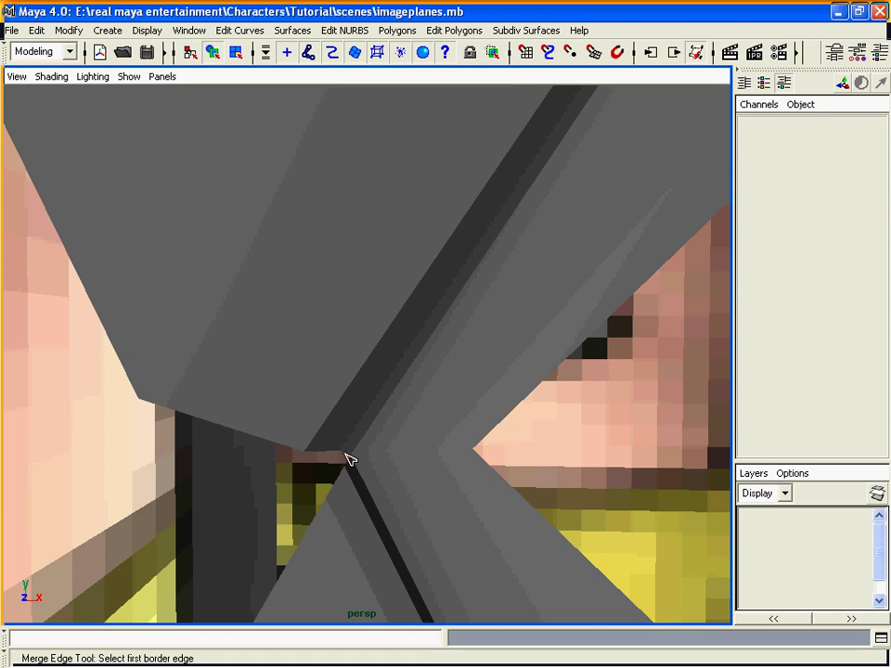
pyautogui.click(349, 460)
pyautogui.click(351, 463)
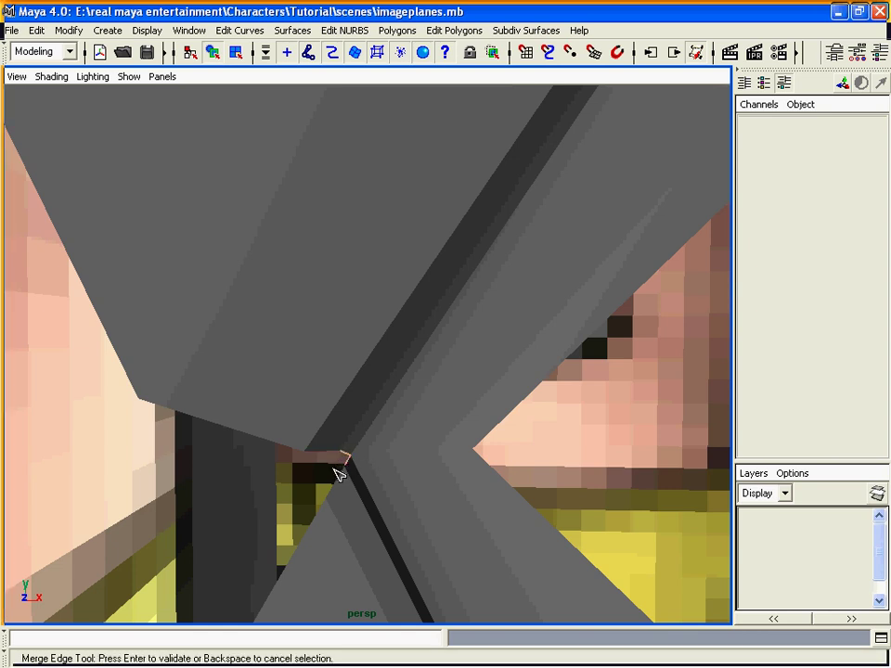
pyautogui.press('Return')
pyautogui.click(340, 484)
pyautogui.click(302, 467)
pyautogui.press('Return')
pyautogui.click(301, 467)
pyautogui.click(299, 500)
pyautogui.press('Return')
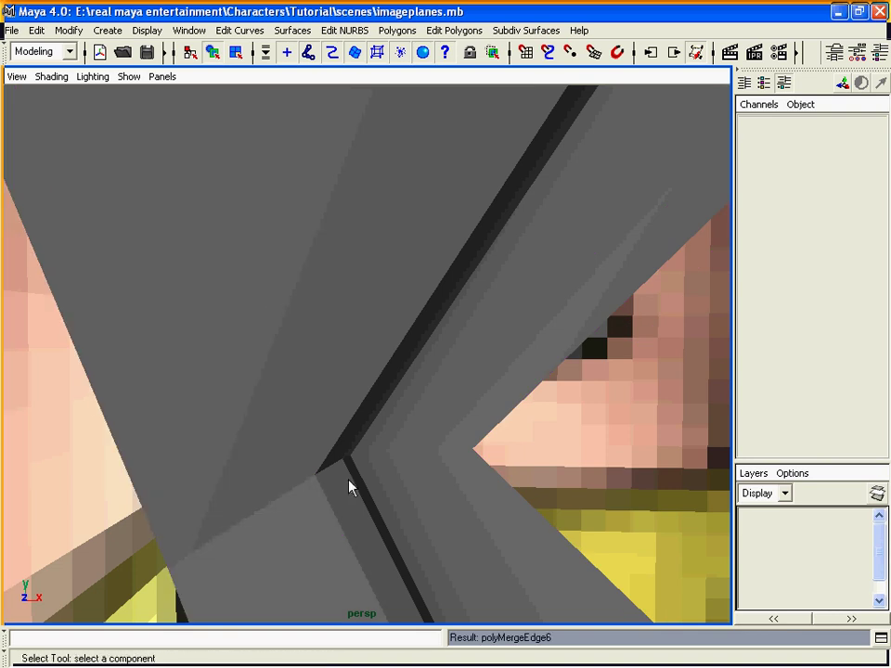
pyautogui.press('q')
# Switch to vertex editing and reposition the vertices along the lower outer border of the eye ring
pyautogui.keyDown('alt'); pyautogui.moveTo(451, 414); pyautogui.dragTo(390, 412, button='right'); pyautogui.keyUp('alt')
pyautogui.keyDown('alt'); pyautogui.moveTo(431, 424); pyautogui.dragTo(296, 432, button='middle'); pyautogui.keyUp('alt')
pyautogui.keyDown('alt'); pyautogui.moveTo(306, 422); pyautogui.dragTo(290, 416, button='right'); pyautogui.keyUp('alt')
pyautogui.click(353, 356)
pyautogui.keyDown('alt'); pyautogui.moveTo(339, 385); pyautogui.dragTo(304, 386, button='middle'); pyautogui.keyUp('alt')
pyautogui.keyDown('alt'); pyautogui.moveTo(305, 379); pyautogui.dragTo(260, 395, button='right'); pyautogui.keyUp('alt')
pyautogui.keyDown('alt'); pyautogui.moveTo(264, 415); pyautogui.dragTo(316, 390, button='middle'); pyautogui.keyUp('alt')
pyautogui.keyDown('alt'); pyautogui.moveTo(317, 390); pyautogui.dragTo(338, 390, button='right'); pyautogui.keyUp('alt')
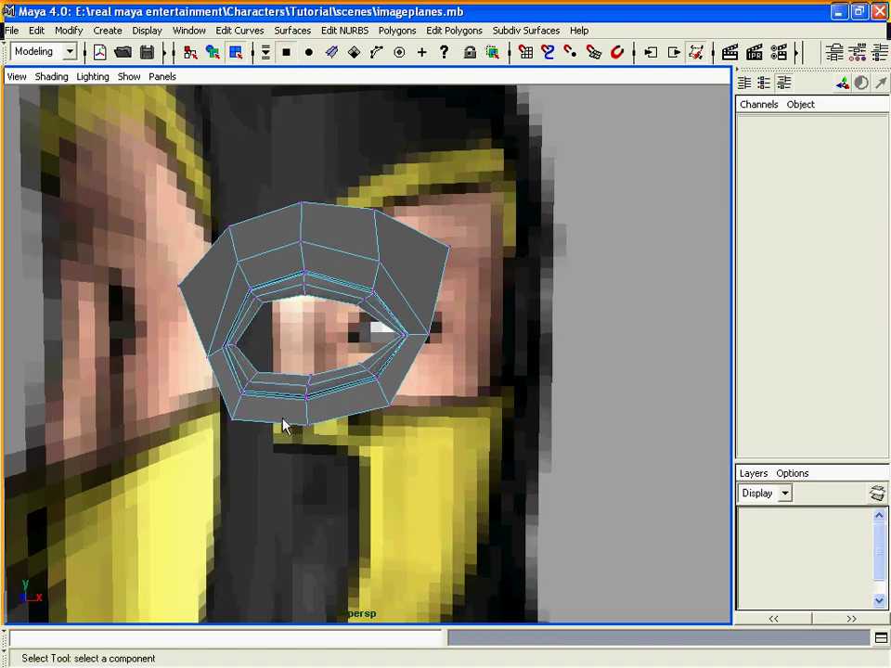
pyautogui.click(231, 419)
pyautogui.keyDown('alt'); pyautogui.moveTo(349, 387); pyautogui.dragTo(327, 391); pyautogui.keyUp('alt')
pyautogui.keyDown('alt'); pyautogui.moveTo(347, 392); pyautogui.dragTo(364, 391, button='middle'); pyautogui.keyUp('alt')
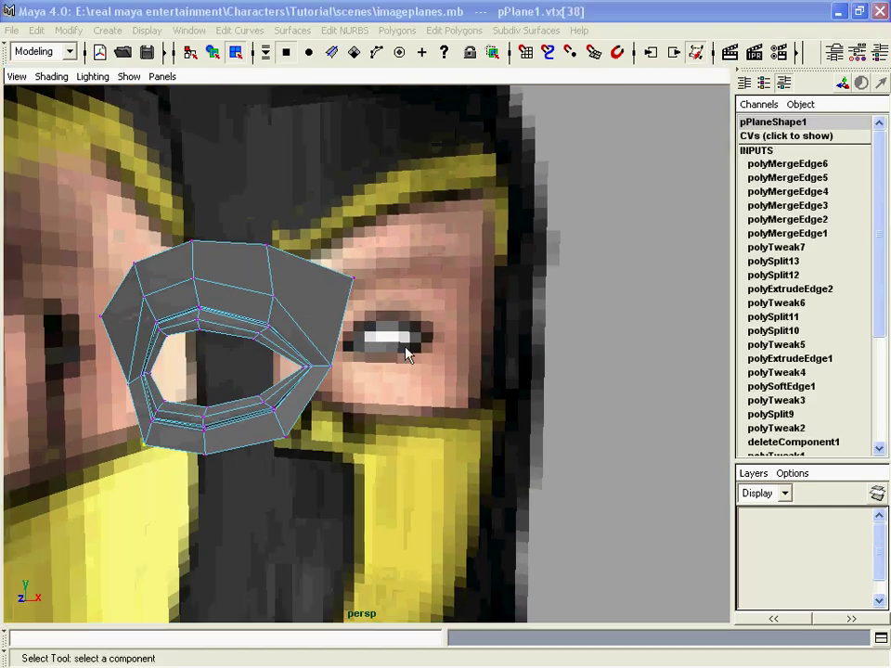
pyautogui.press('space')
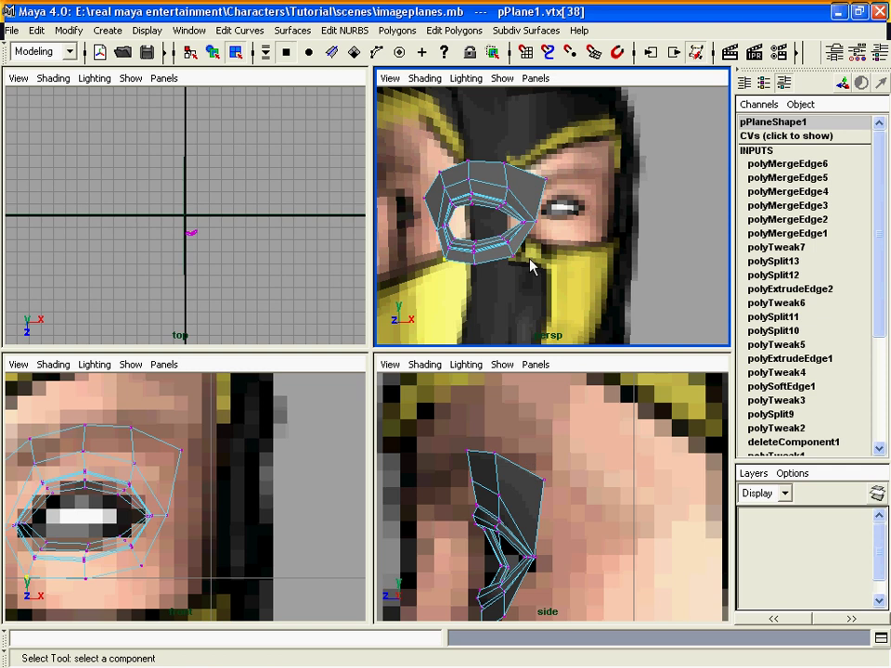
pyautogui.press('space')
pyautogui.keyDown('alt'); pyautogui.moveTo(462, 509); pyautogui.dragTo(481, 364, button='middle'); pyautogui.keyUp('alt')
pyautogui.keyDown('alt'); pyautogui.moveTo(481, 381); pyautogui.dragTo(487, 394, button='right'); pyautogui.keyUp('alt')
pyautogui.press('w')
pyautogui.moveTo(247, 483); pyautogui.dragTo(301, 459)
pyautogui.click(281, 458)
# In the side view, pull the outer corner's border vertex backward and shift the lower eyelid vertices slightly back
pyautogui.press('space')
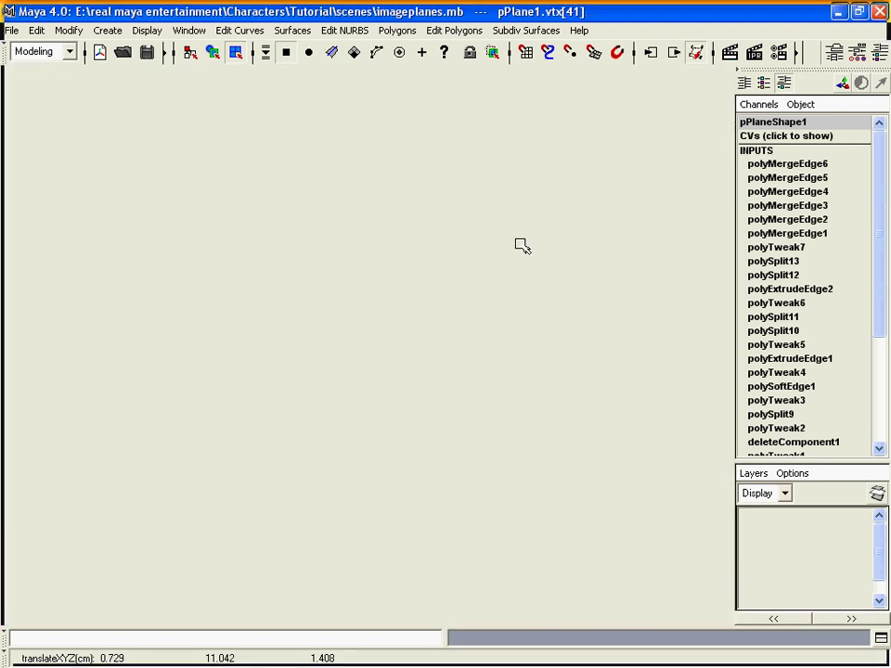
pyautogui.click(538, 230)
pyautogui.press('space')
pyautogui.moveTo(308, 336); pyautogui.dragTo(350, 338)
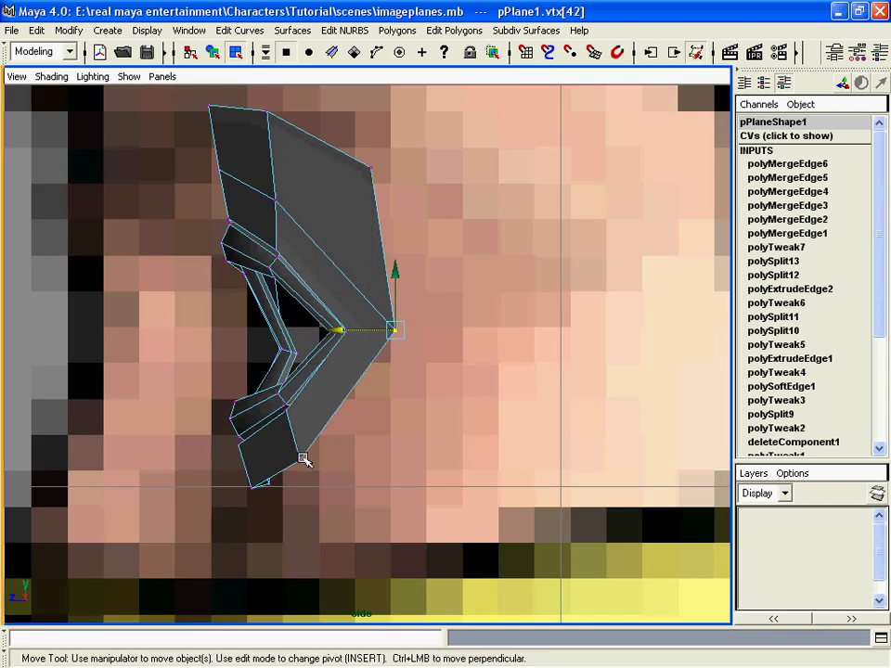
pyautogui.click(303, 459)
pyautogui.moveTo(207, 365); pyautogui.dragTo(289, 449)
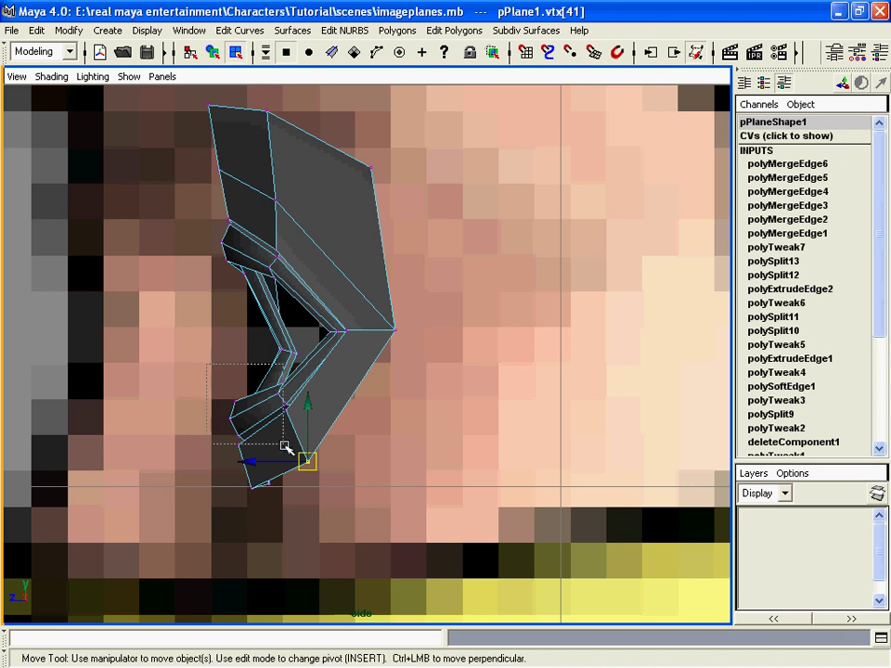
pyautogui.moveTo(224, 406); pyautogui.dragTo(226, 408)
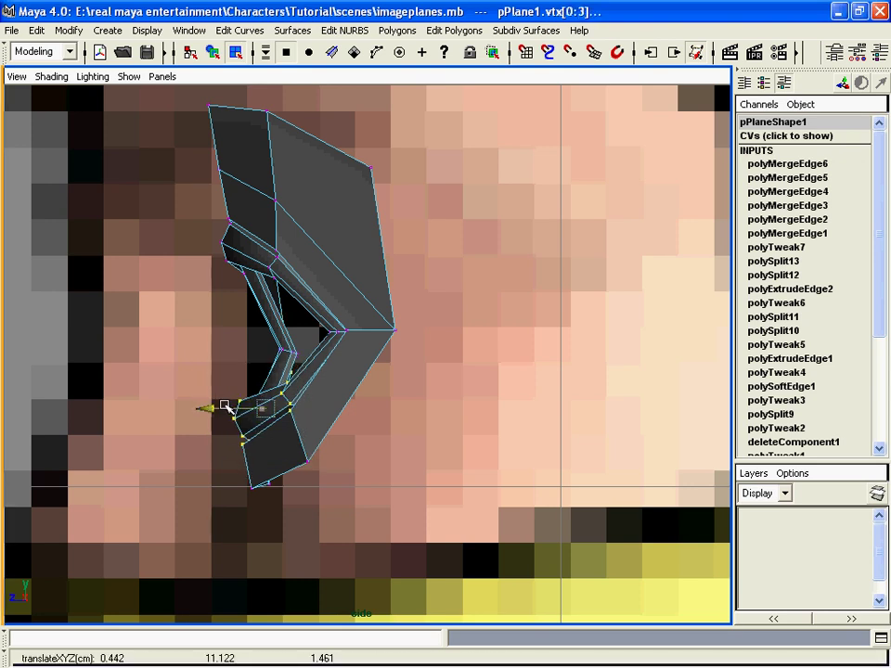
# In the perspective view, lower the crease vertex under the outer part of the eye and move the outer corner's crease vertex outward
pyautogui.press('space')
pyautogui.press('space')
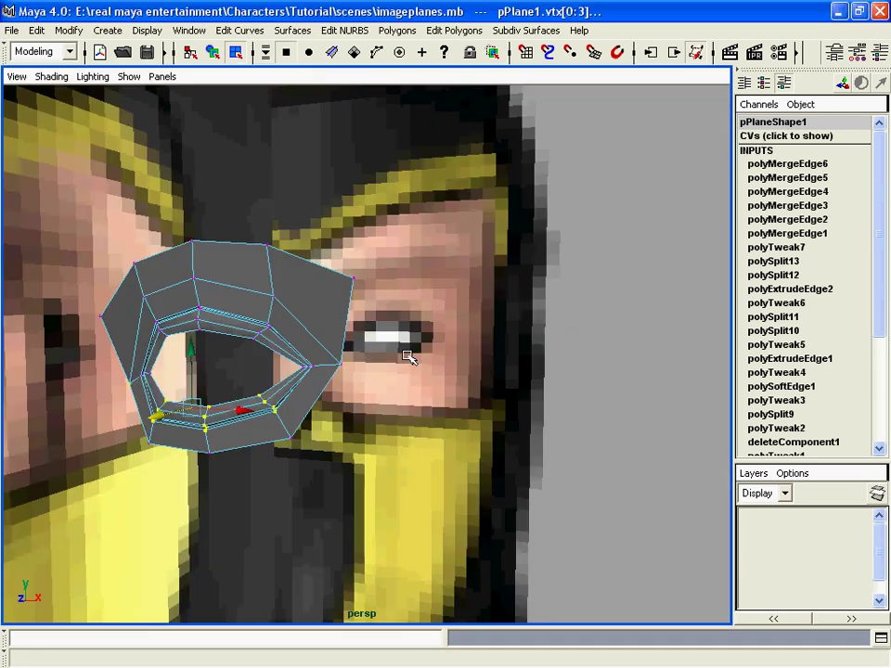
pyautogui.keyDown('alt'); pyautogui.moveTo(409, 357); pyautogui.dragTo(460, 386, button='right'); pyautogui.keyUp('alt')
pyautogui.keyDown('alt'); pyautogui.moveTo(356, 455); pyautogui.dragTo(353, 447); pyautogui.keyUp('alt')
pyautogui.keyDown('alt'); pyautogui.moveTo(354, 448); pyautogui.dragTo(393, 489, button='right'); pyautogui.keyUp('alt')
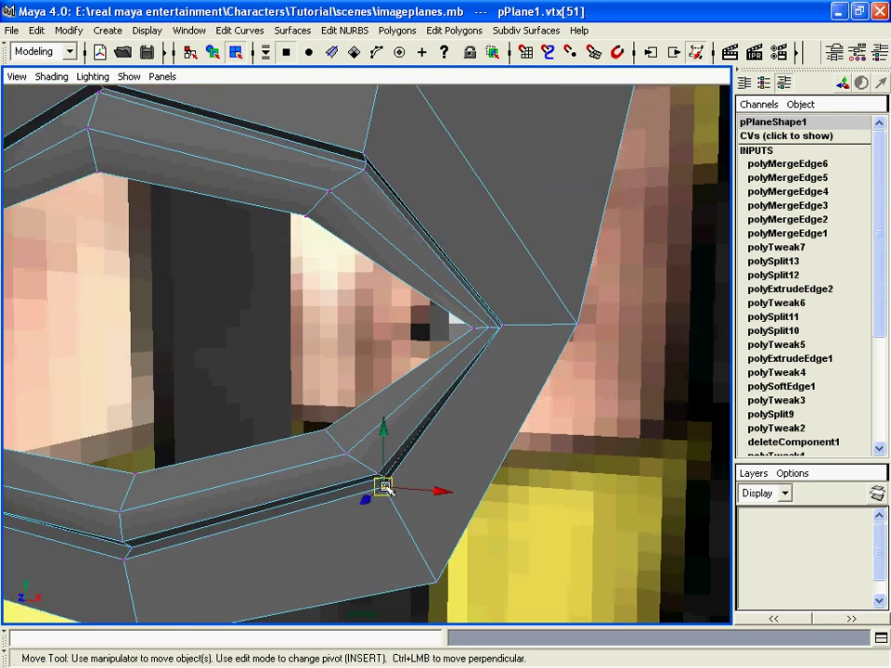
pyautogui.moveTo(388, 434); pyautogui.dragTo(384, 444)
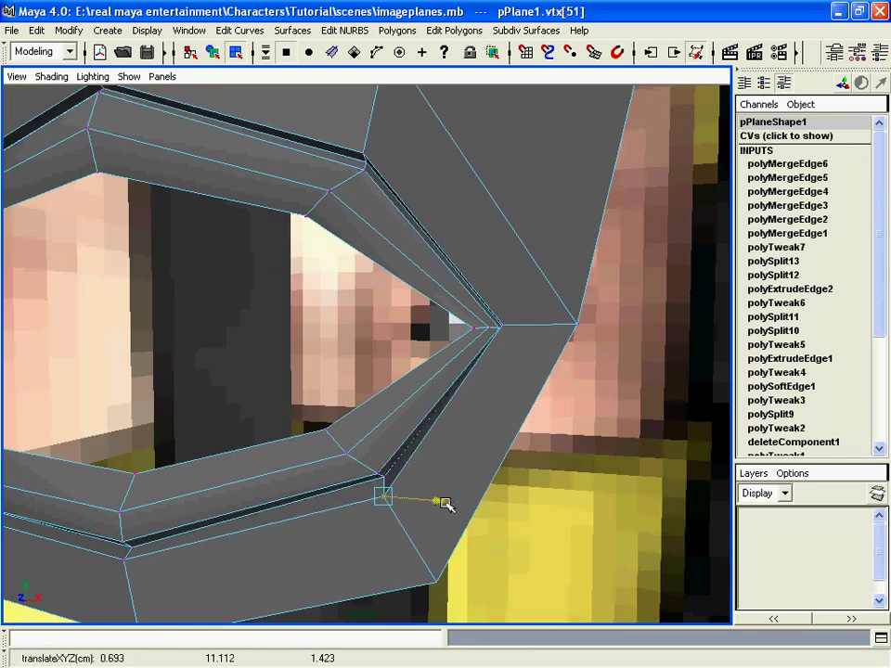
pyautogui.click(508, 328)
pyautogui.moveTo(554, 326); pyautogui.dragTo(571, 324)
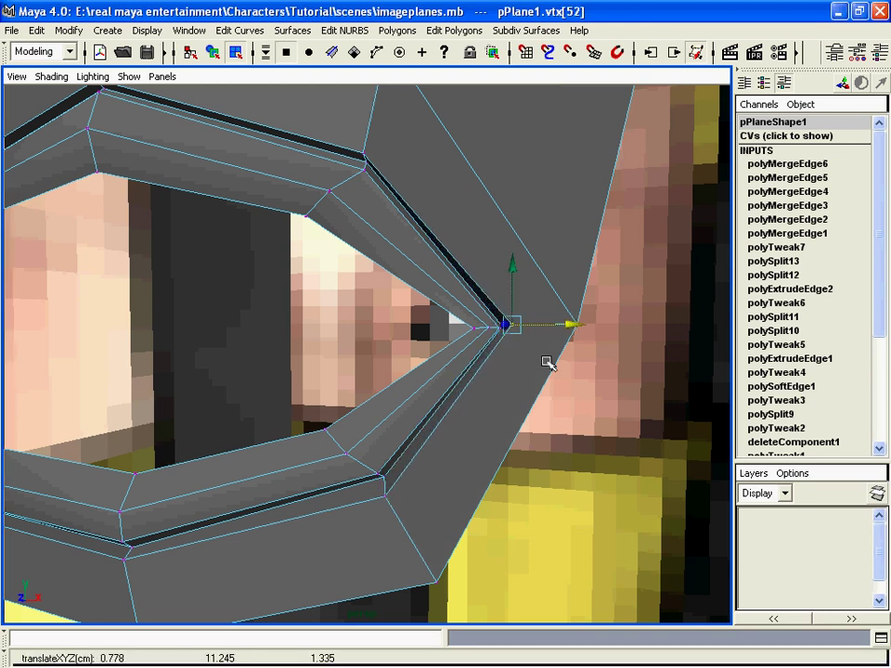
# Return to object mode and smooth the eye mesh to preview its rounded shape and creases
pyautogui.keyDown('alt'); pyautogui.moveTo(541, 334); pyautogui.dragTo(462, 365, button='right'); pyautogui.keyUp('alt')
pyautogui.press('F8')
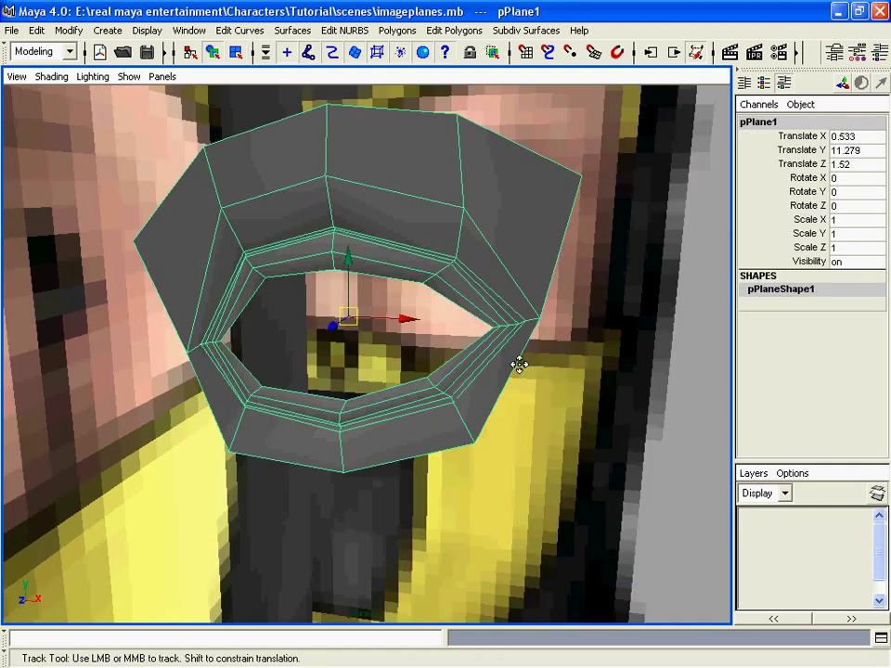
pyautogui.keyDown('alt'); pyautogui.moveTo(518, 364); pyautogui.dragTo(482, 338, button='middle'); pyautogui.keyUp('alt')
pyautogui.keyDown('alt'); pyautogui.moveTo(482, 339); pyautogui.dragTo(526, 369, button='right'); pyautogui.keyUp('alt')
pyautogui.click(398, 29)
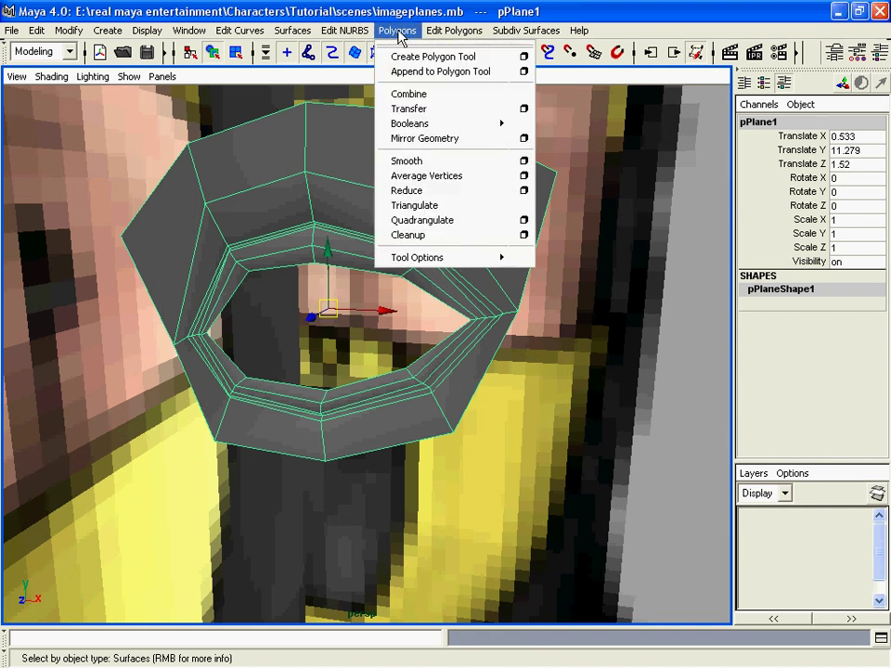
pyautogui.click(447, 163)
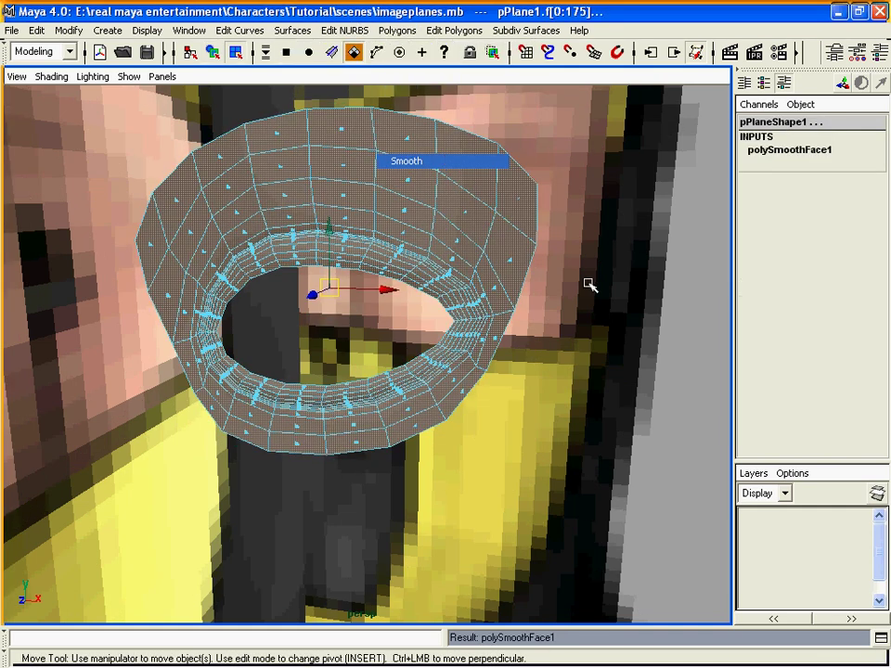
pyautogui.press('F8')
pyautogui.click(674, 314)
pyautogui.keyDown('alt'); pyautogui.moveTo(493, 308); pyautogui.dragTo(537, 280, button='right'); pyautogui.keyUp('alt')
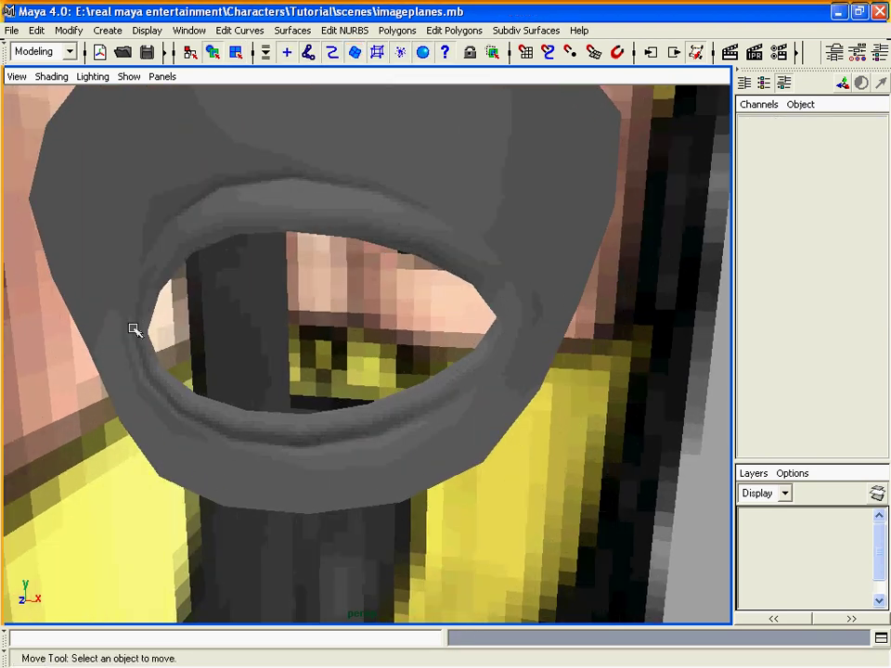
# Undo the smoothing of the eye mesh
pyautogui.click(517, 179)
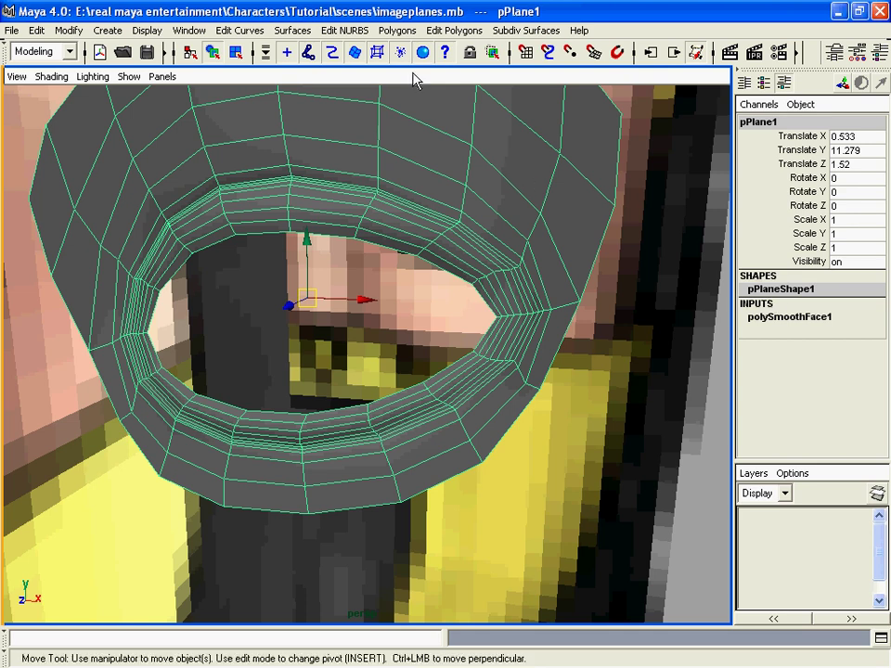
pyautogui.press('z')
pyautogui.press('z')
pyautogui.press('z')
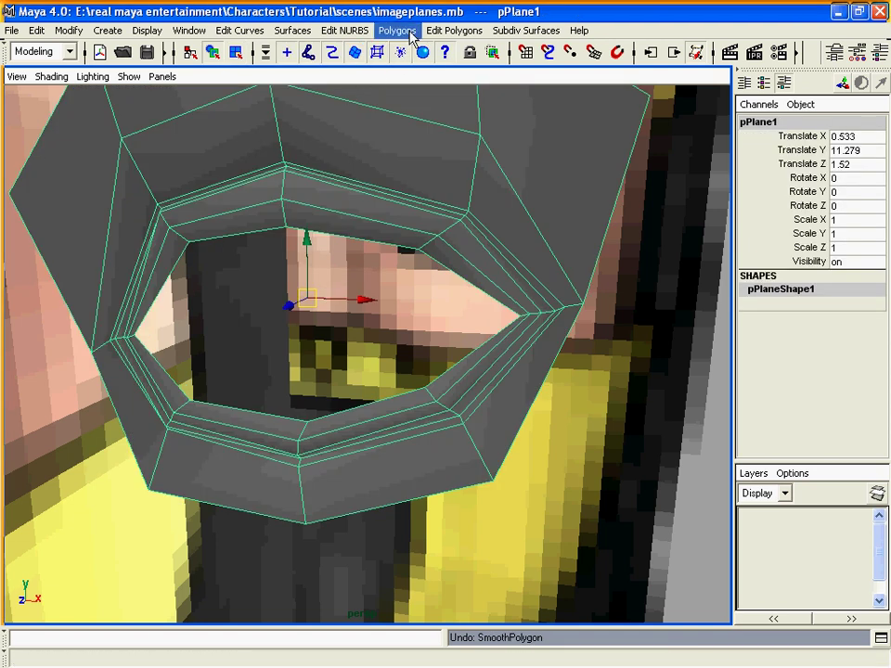
# Cut a new edge line with the Split Polygon Tool across the lid rows just below the eye's outer corner
pyautogui.click(449, 31)
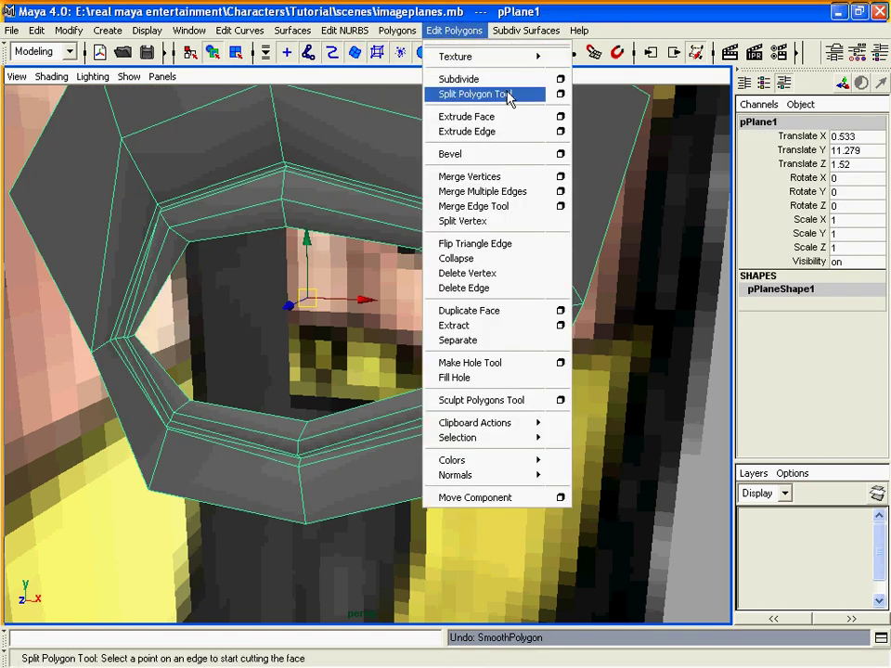
pyautogui.click(511, 95)
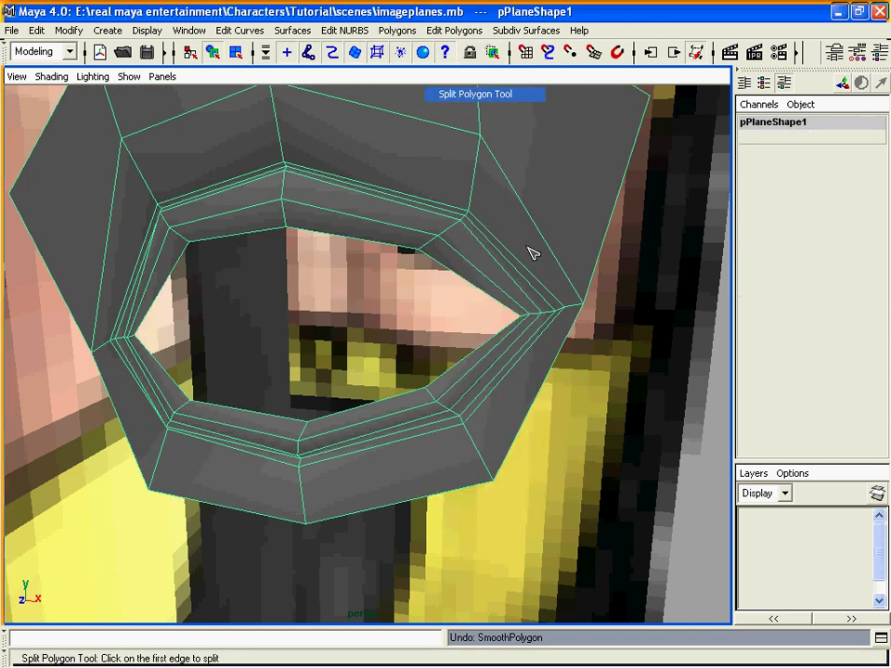
pyautogui.keyDown('alt'); pyautogui.moveTo(498, 235); pyautogui.dragTo(414, 277, button='middle'); pyautogui.keyUp('alt')
pyautogui.keyDown('alt'); pyautogui.moveTo(449, 274); pyautogui.dragTo(474, 273, button='right'); pyautogui.keyUp('alt')
pyautogui.keyDown('alt'); pyautogui.moveTo(473, 273); pyautogui.dragTo(396, 272, button='middle'); pyautogui.keyUp('alt')
pyautogui.keyDown('alt'); pyautogui.moveTo(461, 268); pyautogui.dragTo(488, 261, button='right'); pyautogui.keyUp('alt')
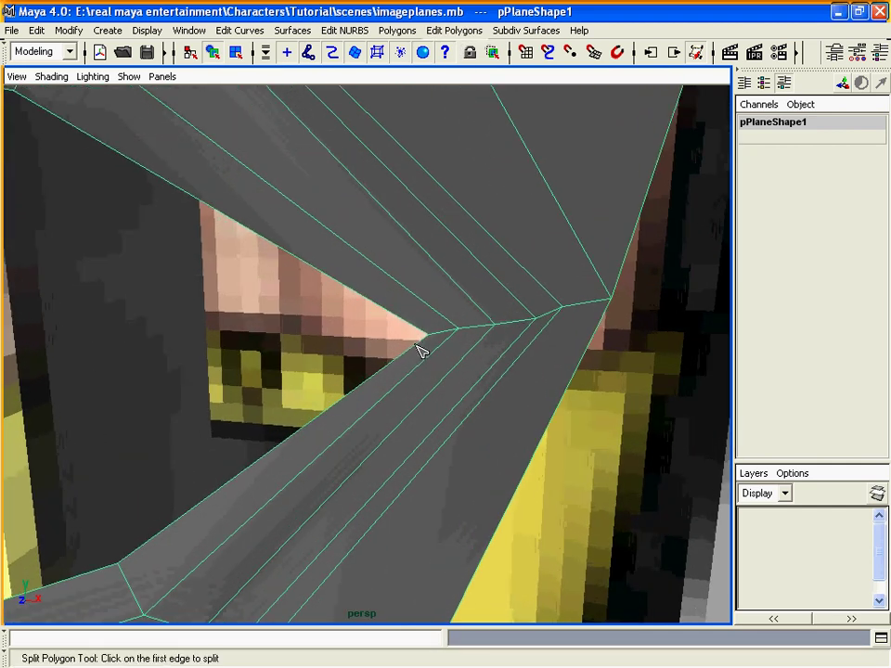
pyautogui.moveTo(418, 350); pyautogui.dragTo(480, 350)
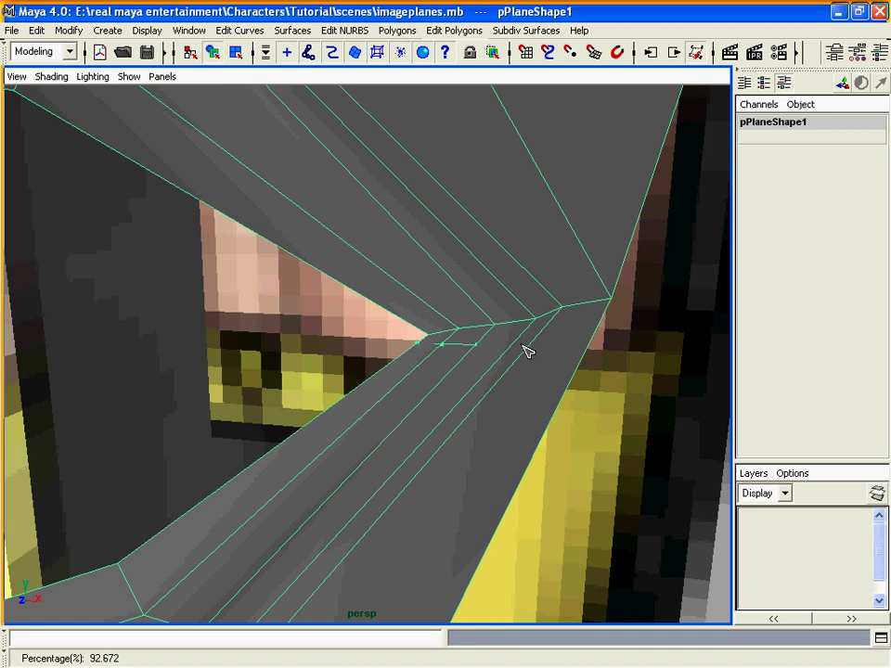
pyautogui.click(516, 346)
pyautogui.click(535, 344)
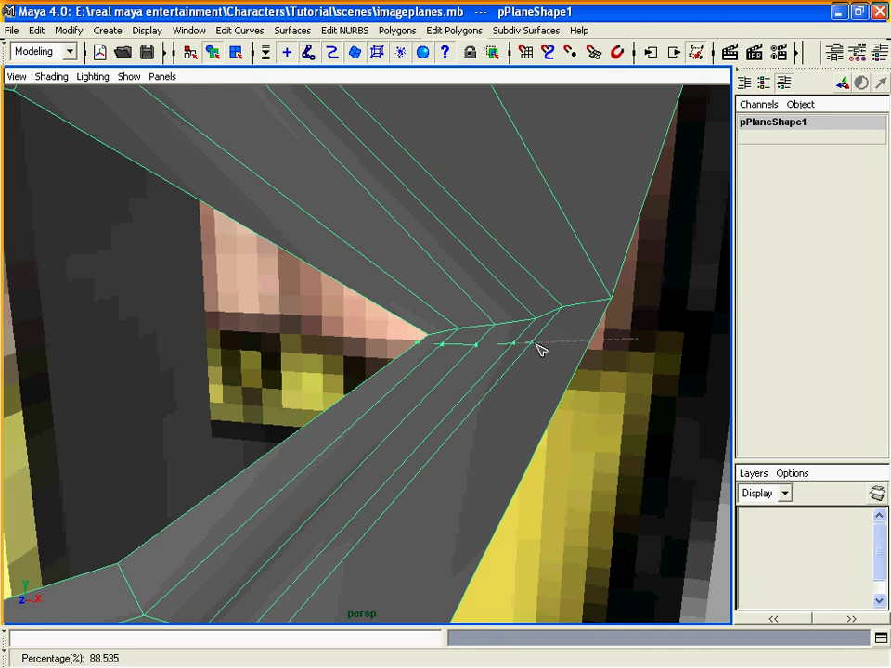
pyautogui.click(592, 353)
pyautogui.press('w')
# Cut a matching edge line across the lid rows just below the eye's inner corner, from the opening to the outer border
pyautogui.keyDown('alt'); pyautogui.moveTo(433, 365); pyautogui.dragTo(499, 349, button='right'); pyautogui.keyUp('alt')
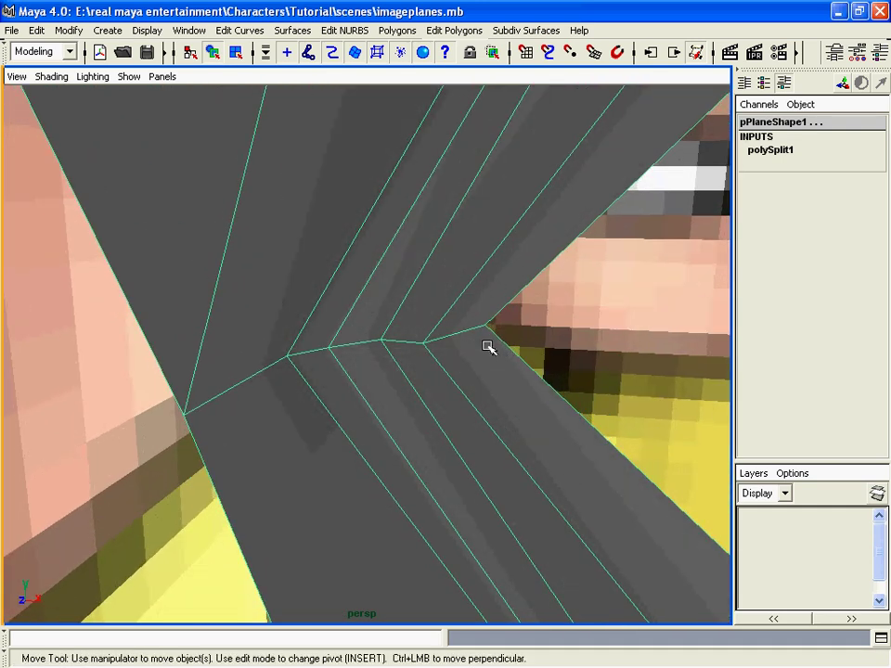
pyautogui.press('y')
pyautogui.click(514, 351)
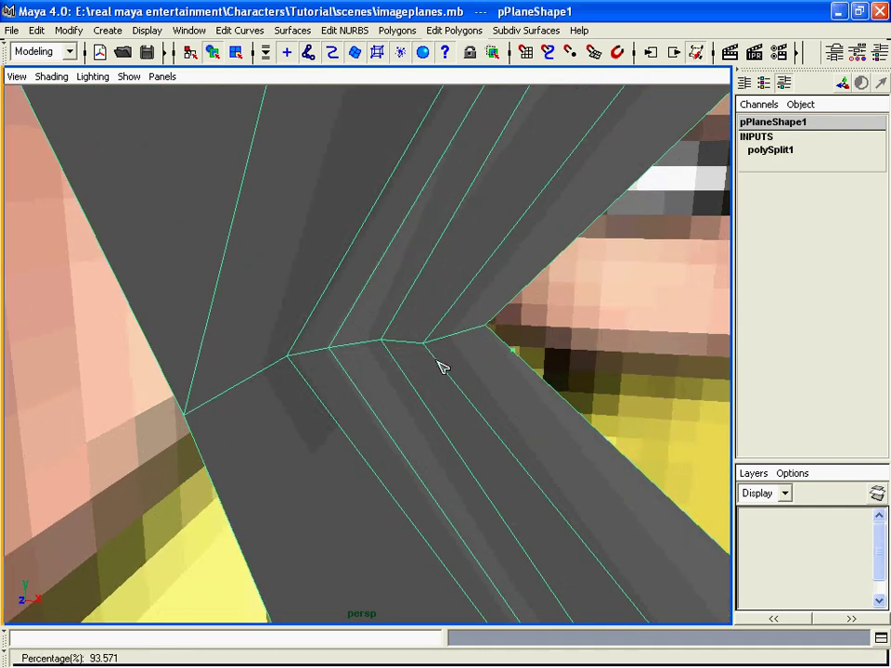
pyautogui.click(404, 375)
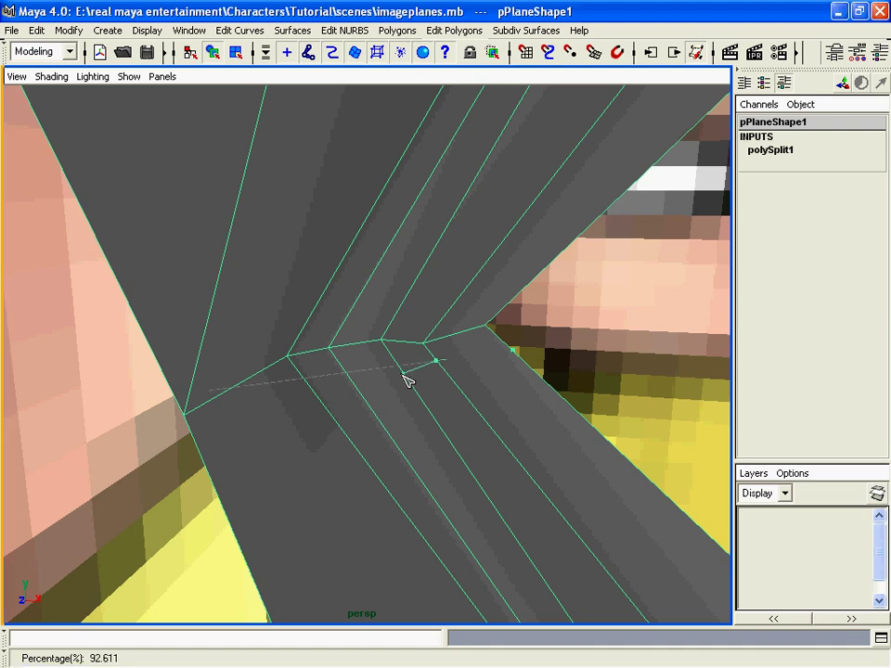
pyautogui.click(357, 390)
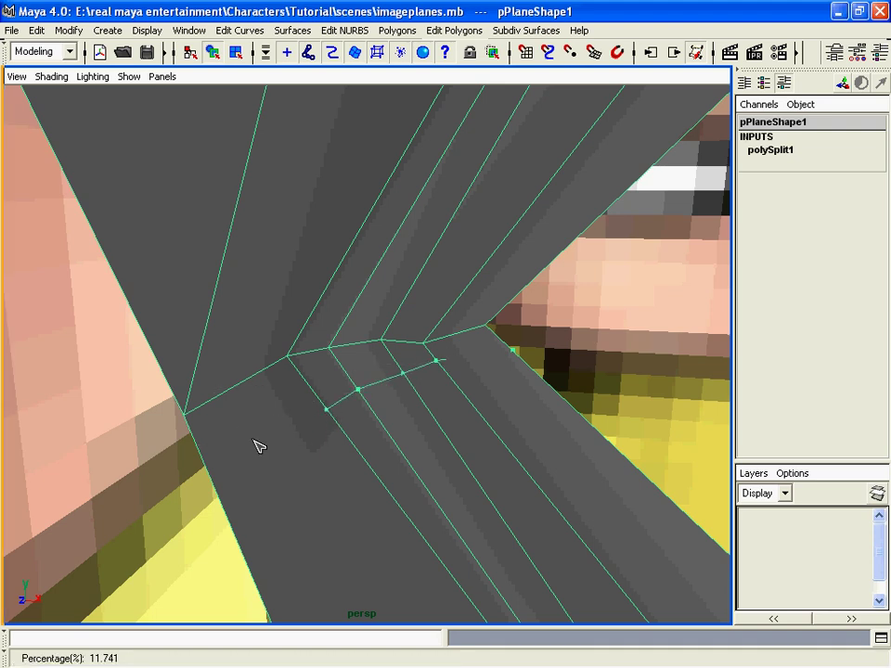
pyautogui.click(203, 466)
pyautogui.press('Return')
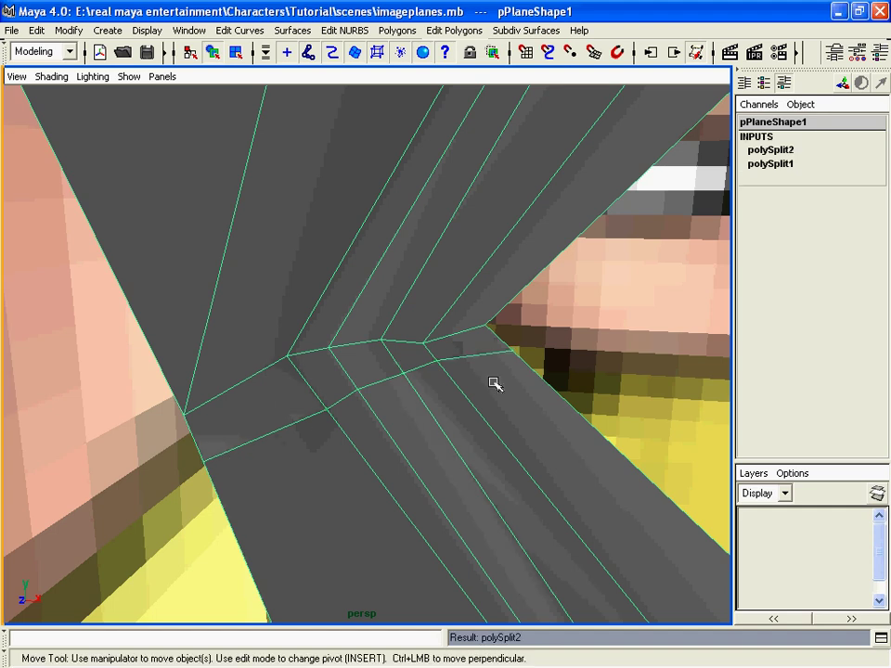
# Smooth the whole eye mesh and inspect the corners in object mode from several angles
pyautogui.keyDown('alt'); pyautogui.moveTo(601, 328); pyautogui.dragTo(526, 360, button='right'); pyautogui.keyUp('alt')
pyautogui.keyDown('alt'); pyautogui.moveTo(526, 360); pyautogui.dragTo(473, 332); pyautogui.keyUp('alt')
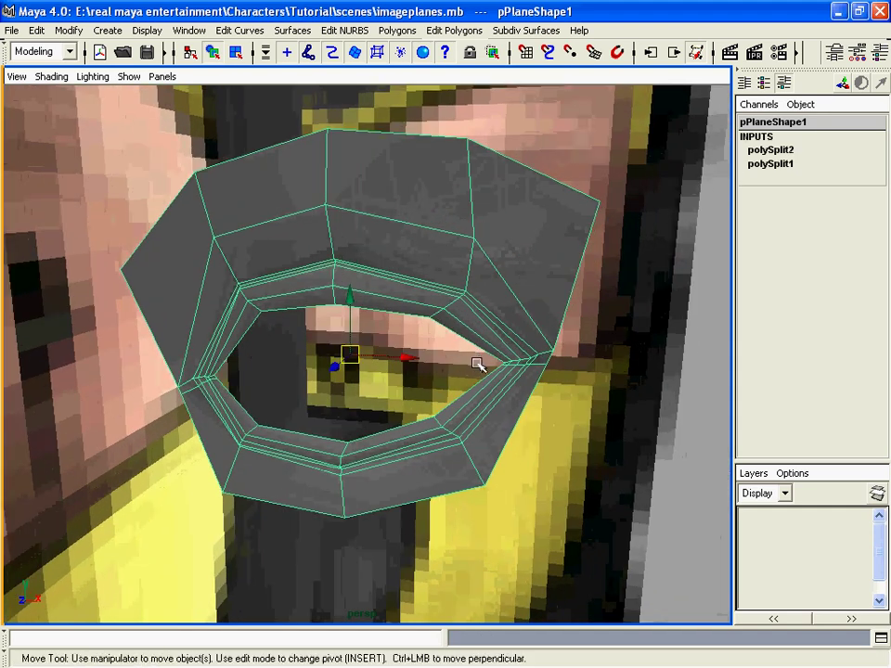
pyautogui.click(397, 30)
pyautogui.click(431, 165)
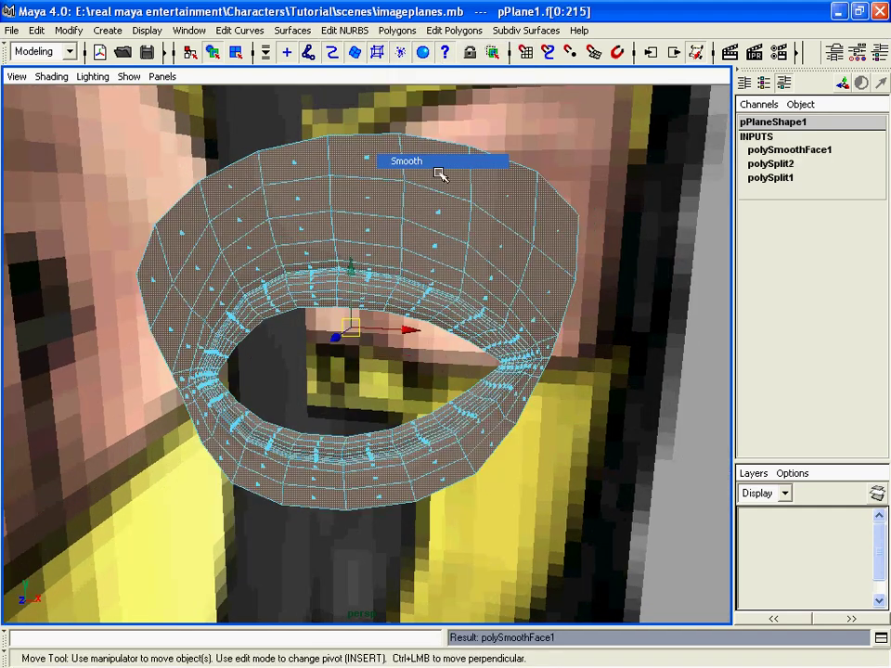
pyautogui.press('F8')
pyautogui.click(618, 403)
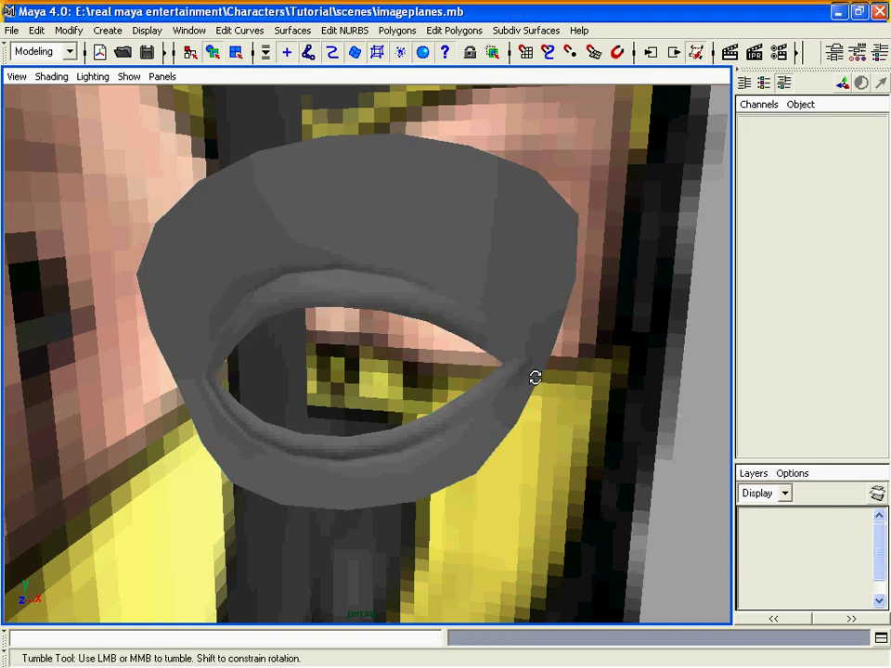
pyautogui.keyDown('alt'); pyautogui.moveTo(538, 378); pyautogui.dragTo(526, 370); pyautogui.keyUp('alt')
pyautogui.moveTo(525, 371)
pyautogui.keyDown('alt'); pyautogui.mouseDown(button='right')
pyautogui.moveTo(555, 374)
pyautogui.moveTo(545, 394)
pyautogui.moveTo(573, 378)
pyautogui.moveTo(524, 366)
pyautogui.moveTo(538, 367)
pyautogui.mouseUp(button='right'); pyautogui.keyUp('alt')
pyautogui.keyDown('alt'); pyautogui.moveTo(538, 368); pyautogui.dragTo(547, 361); pyautogui.keyUp('alt')
pyautogui.keyDown('alt'); pyautogui.moveTo(546, 361); pyautogui.dragTo(456, 342, button='right'); pyautogui.keyUp('alt')
# Undo the smoothing so the low-polygon eye mesh with the corner cuts can be edited
pyautogui.click(487, 364)
pyautogui.press('F8')
pyautogui.press('z')
# In edge mode, select the upper lid's border edges along the eye opening from the inner to the outer corner
pyautogui.keyDown('alt'); pyautogui.moveTo(320, 311); pyautogui.dragTo(371, 272); pyautogui.keyUp('alt')
pyautogui.keyDown('alt'); pyautogui.moveTo(372, 272); pyautogui.dragTo(432, 360, button='middle'); pyautogui.keyUp('alt')
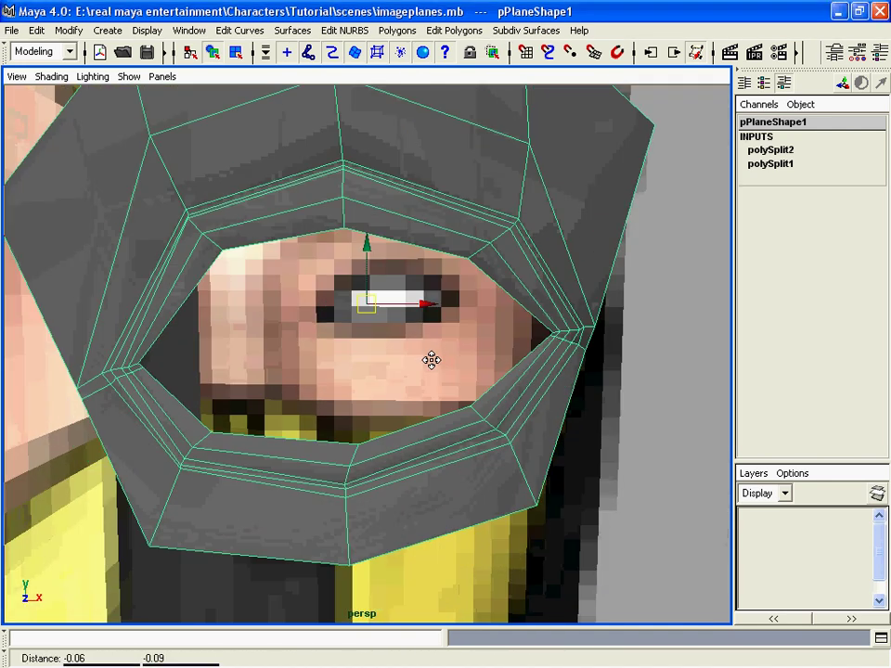
pyautogui.keyDown('alt'); pyautogui.moveTo(432, 361); pyautogui.dragTo(451, 363, button='right'); pyautogui.keyUp('alt')
pyautogui.keyDown('alt'); pyautogui.moveTo(444, 355); pyautogui.dragTo(450, 364, button='middle'); pyautogui.keyUp('alt')
pyautogui.keyDown('alt'); pyautogui.moveTo(450, 364); pyautogui.dragTo(461, 362, button='right'); pyautogui.keyUp('alt')
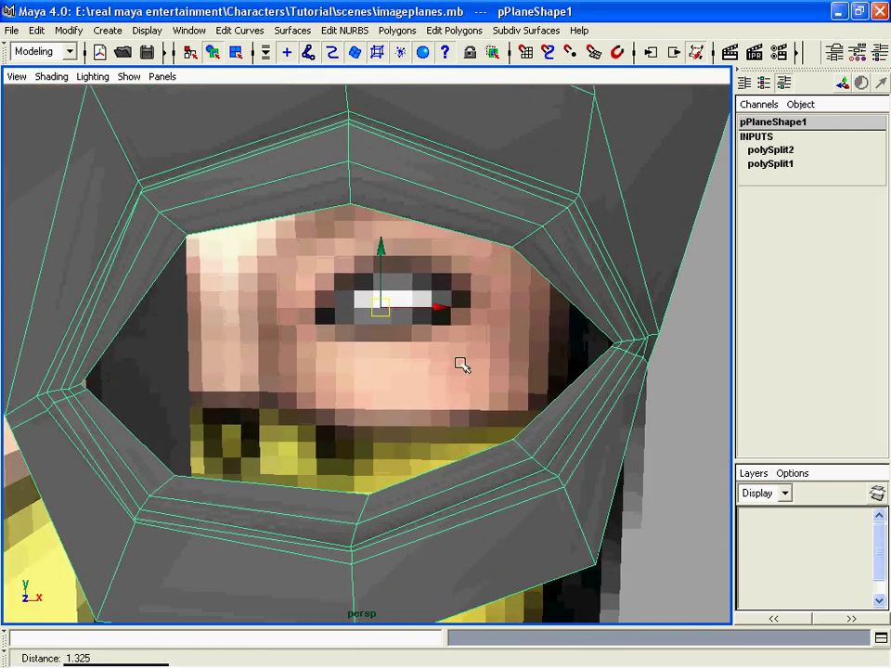
pyautogui.press('F10')
pyautogui.click(160, 270)
pyautogui.keyDown('alt'); pyautogui.moveTo(136, 381); pyautogui.dragTo(160, 362, button='middle'); pyautogui.keyUp('alt')
pyautogui.keyDown('alt'); pyautogui.moveTo(160, 362); pyautogui.dragTo(182, 367, button='right'); pyautogui.keyUp('alt')
pyautogui.keyDown('shift'); pyautogui.click(310, 174); pyautogui.keyUp('shift')
pyautogui.keyDown('shift'); pyautogui.click(444, 173); pyautogui.keyUp('shift')
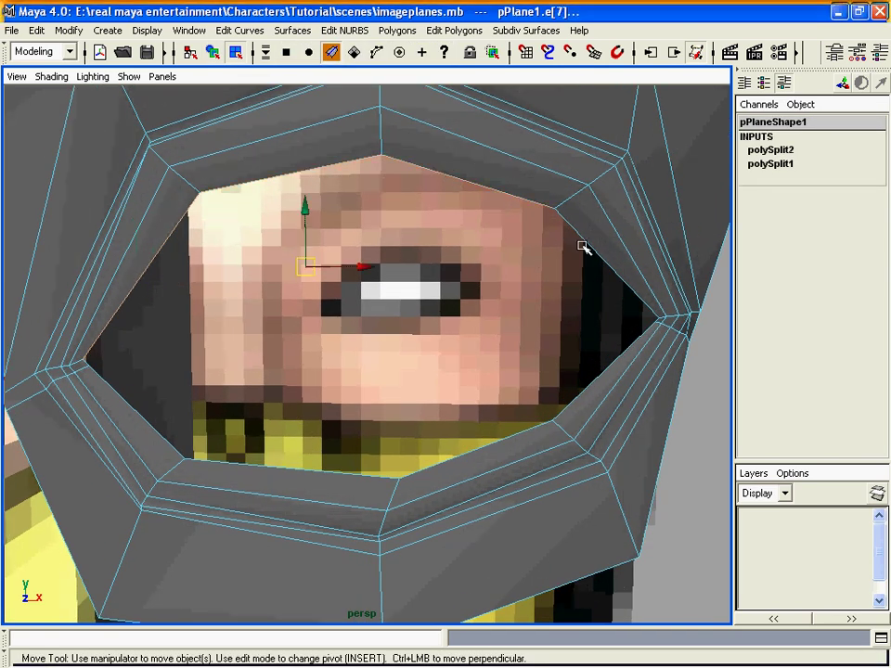
pyautogui.keyDown('shift'); pyautogui.click(594, 257); pyautogui.keyUp('shift')
# Add the remaining corner and lower lid border edges to the selection to complete the loop around the eye opening
pyautogui.keyDown('alt'); pyautogui.moveTo(691, 295); pyautogui.dragTo(500, 319, button='middle'); pyautogui.keyUp('alt')
pyautogui.keyDown('alt'); pyautogui.moveTo(499, 318); pyautogui.dragTo(541, 336, button='right'); pyautogui.keyUp('alt')
pyautogui.keyDown('shift'); pyautogui.click(503, 365); pyautogui.keyUp('shift')
pyautogui.keyDown('alt'); pyautogui.moveTo(472, 371); pyautogui.dragTo(495, 358, button='middle'); pyautogui.keyUp('alt')
pyautogui.keyDown('alt'); pyautogui.moveTo(494, 358); pyautogui.dragTo(455, 376, button='right'); pyautogui.keyUp('alt')
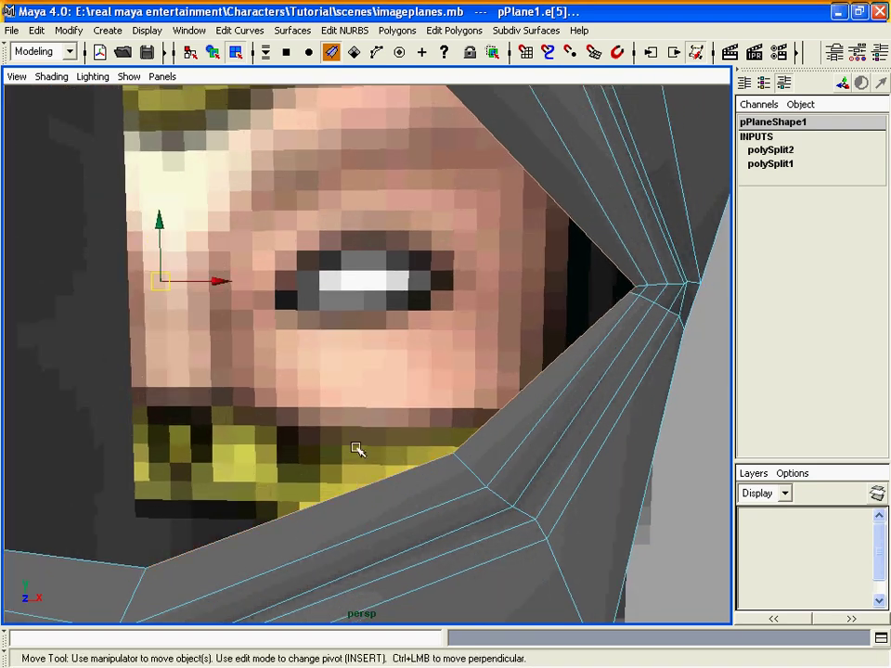
pyautogui.keyDown('alt'); pyautogui.moveTo(365, 448); pyautogui.dragTo(385, 434); pyautogui.keyUp('alt')
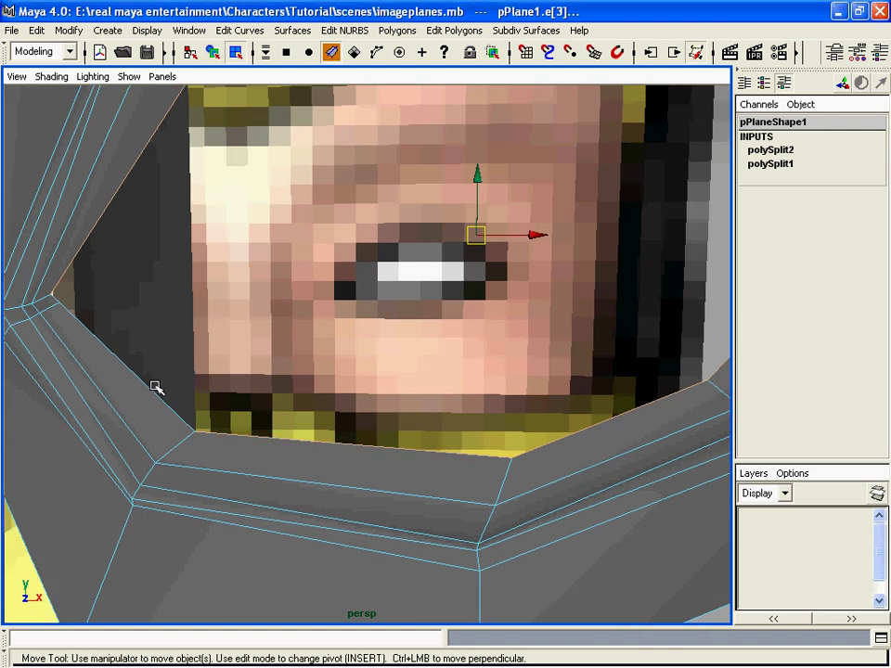
pyautogui.keyDown('alt'); pyautogui.moveTo(149, 386); pyautogui.dragTo(272, 424); pyautogui.keyUp('alt')
pyautogui.keyDown('alt'); pyautogui.moveTo(271, 425); pyautogui.dragTo(258, 424, button='right'); pyautogui.keyUp('alt')
pyautogui.keyDown('alt'); pyautogui.moveTo(477, 362); pyautogui.dragTo(405, 366, button='right'); pyautogui.keyUp('alt')
pyautogui.keyDown('alt'); pyautogui.moveTo(405, 365); pyautogui.dragTo(390, 370, button='middle'); pyautogui.keyUp('alt')
pyautogui.keyDown('alt'); pyautogui.moveTo(390, 370); pyautogui.dragTo(329, 370, button='right'); pyautogui.keyUp('alt')
# Extrude the eye opening's border edges and push them slightly back into the head for lid thickness
pyautogui.click(454, 29)
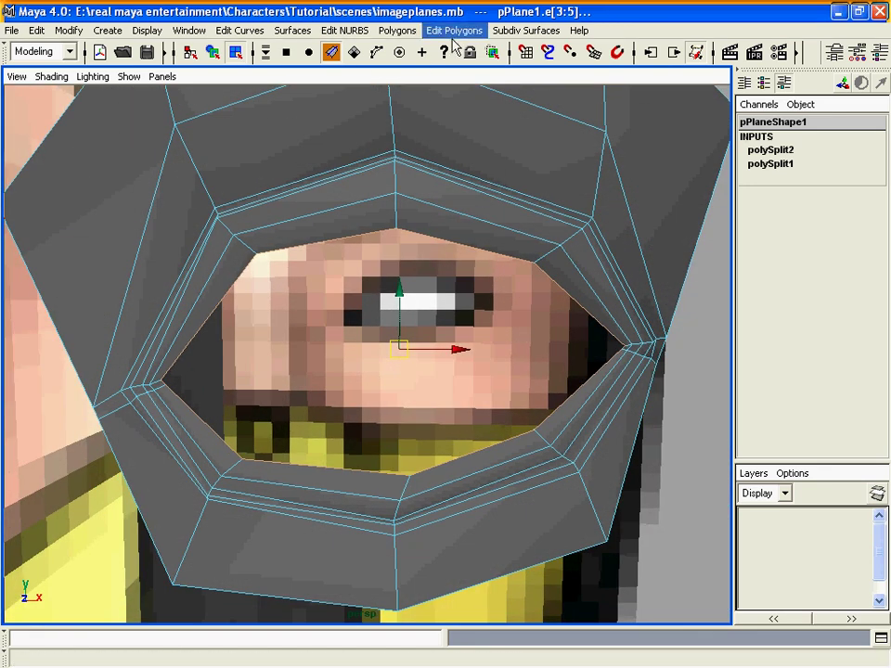
pyautogui.click(489, 133)
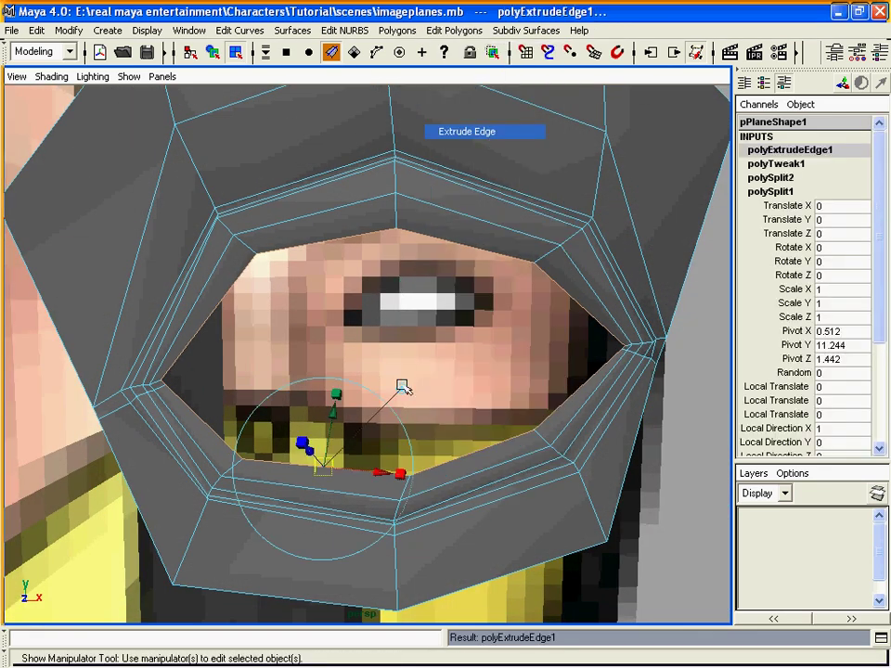
pyautogui.keyDown('alt'); pyautogui.moveTo(399, 392); pyautogui.dragTo(320, 389); pyautogui.keyUp('alt')
pyautogui.keyDown('alt'); pyautogui.moveTo(322, 387); pyautogui.dragTo(440, 351, button='middle'); pyautogui.keyUp('alt')
pyautogui.keyDown('alt'); pyautogui.moveTo(408, 364); pyautogui.dragTo(388, 370, button='right'); pyautogui.keyUp('alt')
pyautogui.moveTo(254, 401); pyautogui.dragTo(261, 401)
# Set the lid extrusion's divisions to 2 and fine-tune its depth using the world axes
pyautogui.scroll(-4, 877, 278)
pyautogui.click(821, 428)
pyautogui.write('2')
pyautogui.press('Return')
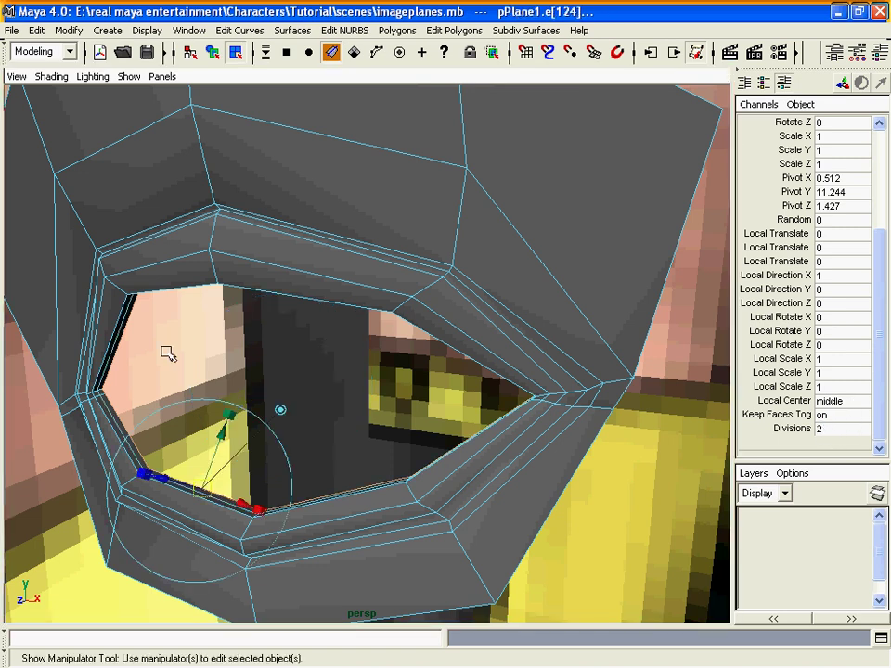
pyautogui.click(282, 412)
pyautogui.moveTo(256, 401); pyautogui.dragTo(256, 399)
pyautogui.moveTo(303, 373)
pyautogui.keyDown('alt'); pyautogui.mouseDown(button='right')
pyautogui.moveTo(291, 378)
pyautogui.moveTo(303, 378)
pyautogui.mouseUp(button='right'); pyautogui.keyUp('alt')
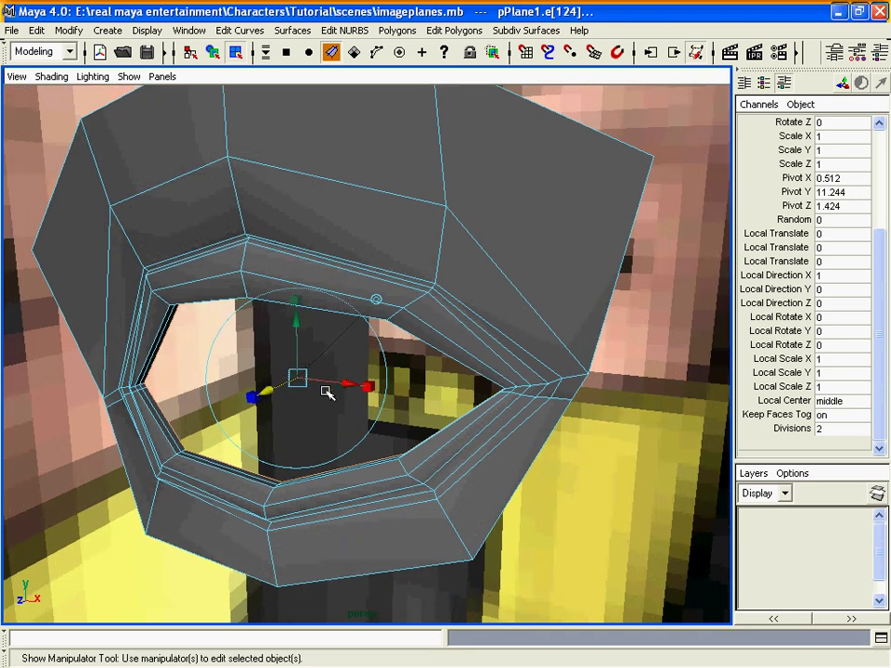
# Smooth the eye mesh and inspect the thickened lids in object mode against the reference images
pyautogui.press('F8')
pyautogui.keyDown('alt'); pyautogui.moveTo(350, 376); pyautogui.dragTo(404, 334); pyautogui.keyUp('alt')
pyautogui.keyDown('alt'); pyautogui.moveTo(404, 335); pyautogui.dragTo(307, 334, button='right'); pyautogui.keyUp('alt')
pyautogui.click(397, 29)
pyautogui.click(465, 161)
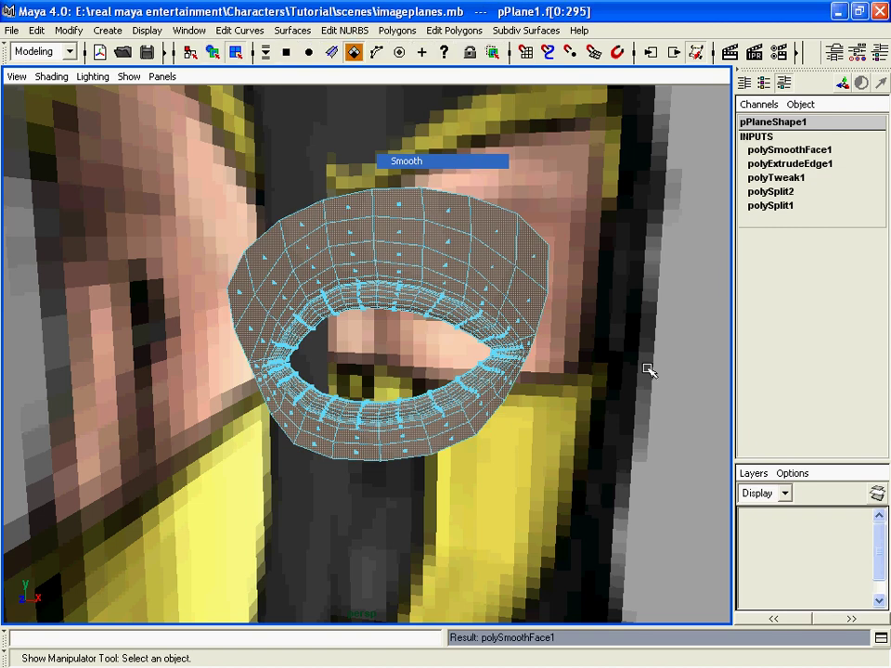
pyautogui.press('F8')
pyautogui.click(589, 360)
pyautogui.keyDown('alt'); pyautogui.moveTo(588, 360); pyautogui.dragTo(603, 358); pyautogui.keyUp('alt')
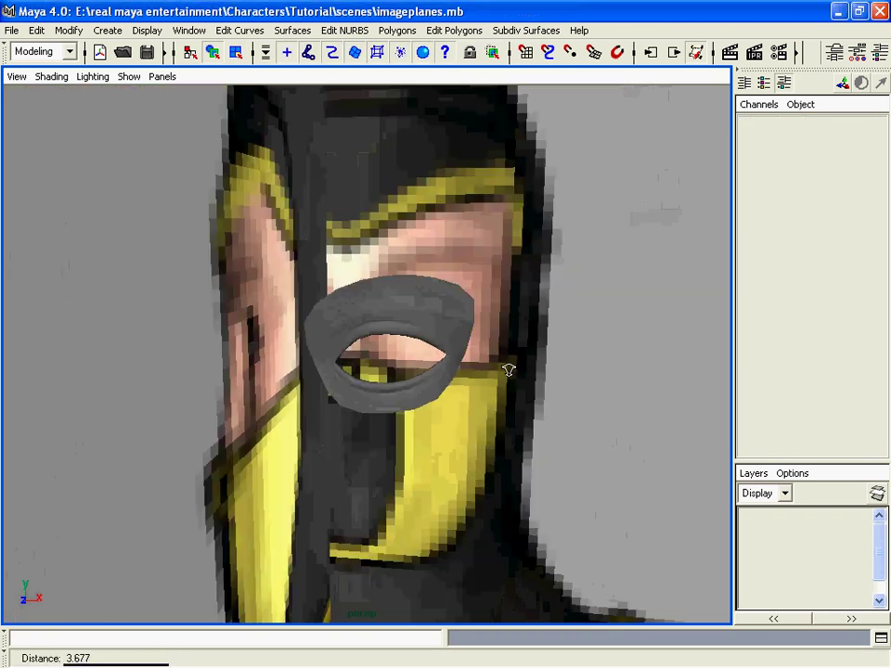
pyautogui.keyDown('alt'); pyautogui.moveTo(507, 370); pyautogui.dragTo(465, 364); pyautogui.keyUp('alt')
# Undo the smoothing of the thickened eye mesh
pyautogui.press('z')
pyautogui.press('z')
pyautogui.press('z')
pyautogui.keyDown('alt'); pyautogui.moveTo(465, 364); pyautogui.dragTo(501, 351, button='middle'); pyautogui.keyUp('alt')
pyautogui.moveTo(499, 351)
pyautogui.keyDown('alt'); pyautogui.mouseDown(button='right')
pyautogui.moveTo(485, 343)
pyautogui.moveTo(505, 345)
pyautogui.mouseUp(button='right'); pyautogui.keyUp('alt')
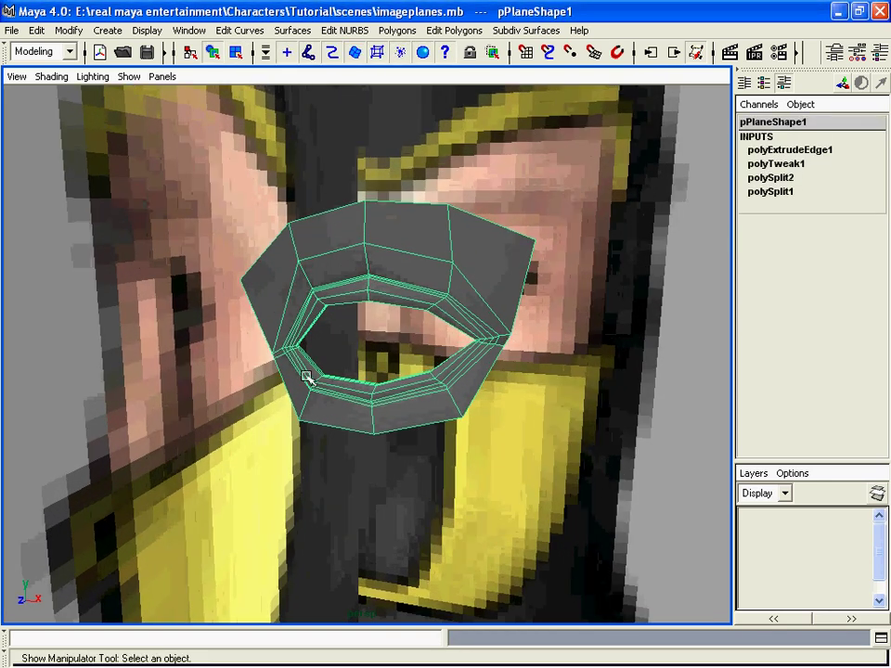
# In the front view, move the outer border vertex just below the inner eye corner slightly downward
pyautogui.keyDown('alt'); pyautogui.moveTo(290, 383); pyautogui.dragTo(370, 377, button='middle'); pyautogui.keyUp('alt')
pyautogui.press('space')
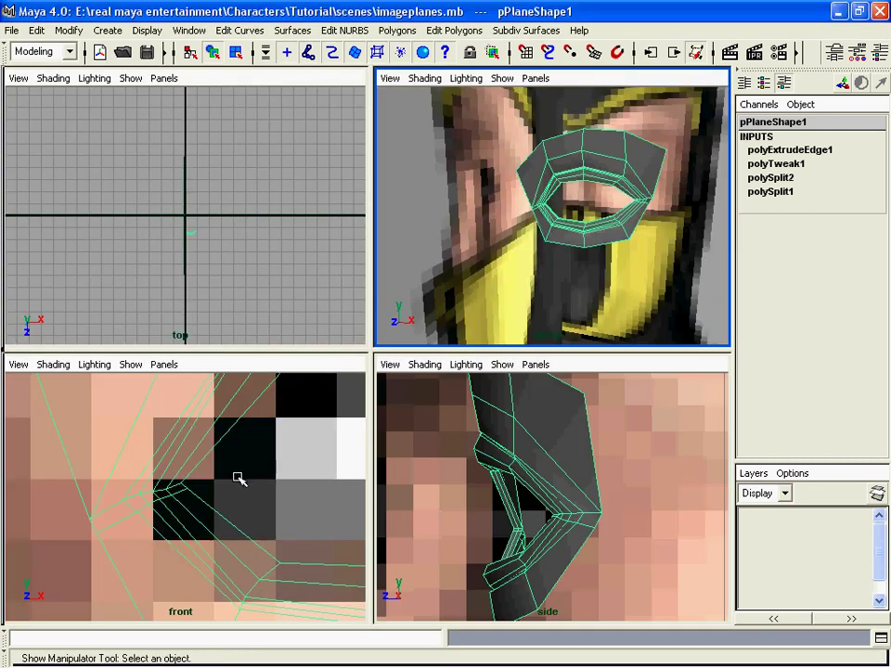
pyautogui.press('space')
pyautogui.press('F8')
pyautogui.click(189, 431)
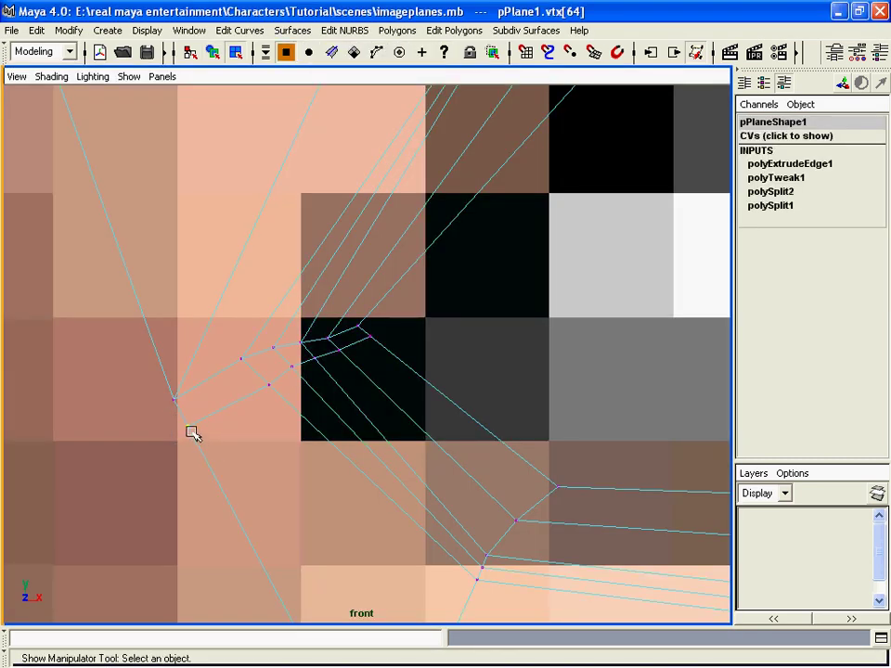
pyautogui.moveTo(188, 430); pyautogui.dragTo(181, 455)
pyautogui.keyDown('alt'); pyautogui.moveTo(274, 409); pyautogui.dragTo(320, 385, button='right'); pyautogui.keyUp('alt')
# In the perspective view, select the nose-side outer border edges around the inner eye corner and extrude them
pyautogui.press('space')
pyautogui.press('space')
pyautogui.keyDown('alt'); pyautogui.moveTo(513, 284); pyautogui.dragTo(479, 325); pyautogui.keyUp('alt')
pyautogui.press('F10')
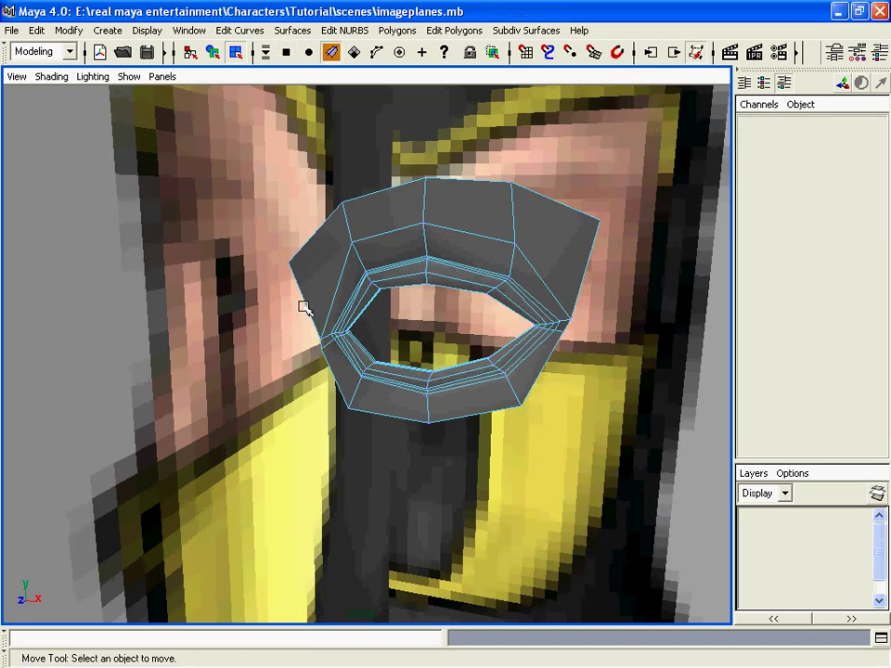
pyautogui.click(304, 307)
pyautogui.keyDown('alt'); pyautogui.moveTo(318, 347); pyautogui.dragTo(360, 335, button='middle'); pyautogui.keyUp('alt')
pyautogui.keyDown('alt'); pyautogui.moveTo(360, 335); pyautogui.dragTo(382, 336, button='right'); pyautogui.keyUp('alt')
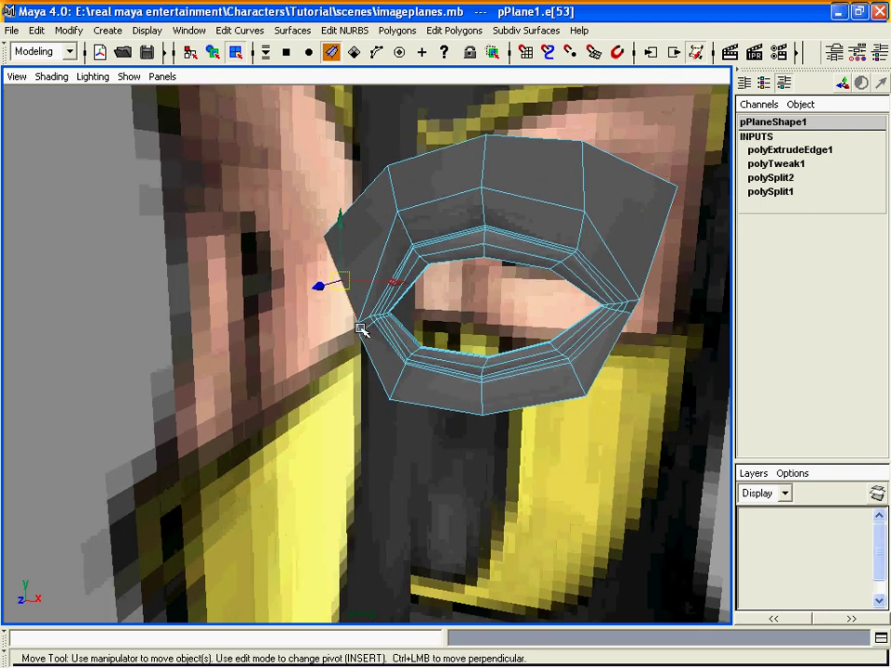
pyautogui.keyDown('shift'); pyautogui.click(358, 331); pyautogui.keyUp('shift')
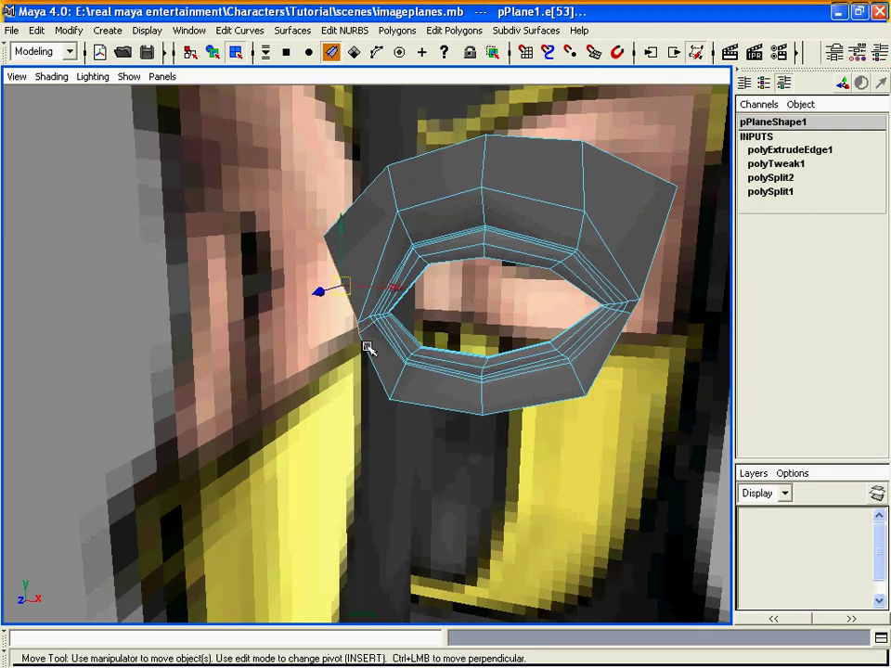
pyautogui.keyDown('alt'); pyautogui.moveTo(405, 342); pyautogui.dragTo(365, 332); pyautogui.keyUp('alt')
pyautogui.click(454, 30)
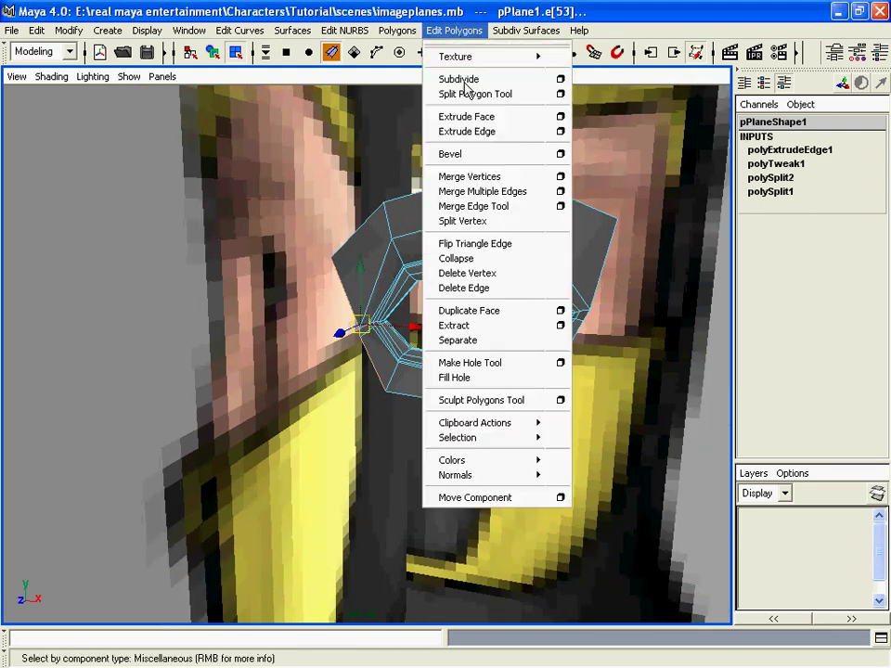
pyautogui.click(479, 130)
pyautogui.click(423, 216)
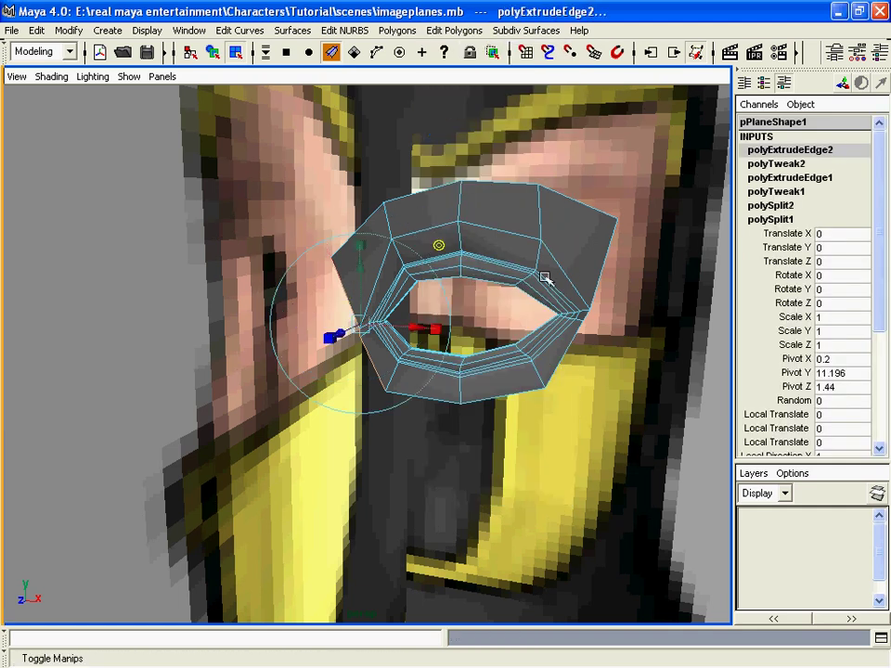
# In the side view, pull the extruded nose-side edges forward 0.313 in Z and flatten them to Scale Z 0.365
pyautogui.press('space')
pyautogui.press('space')
pyautogui.keyDown('alt'); pyautogui.moveTo(506, 419); pyautogui.dragTo(502, 342, button='right'); pyautogui.keyUp('alt')
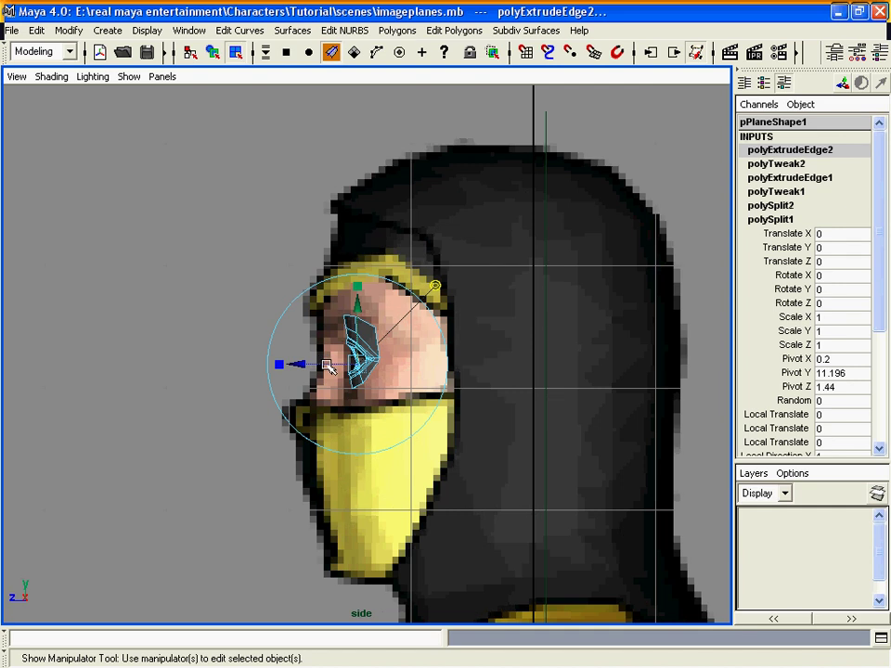
pyautogui.moveTo(326, 365); pyautogui.dragTo(298, 365)
pyautogui.press('space')
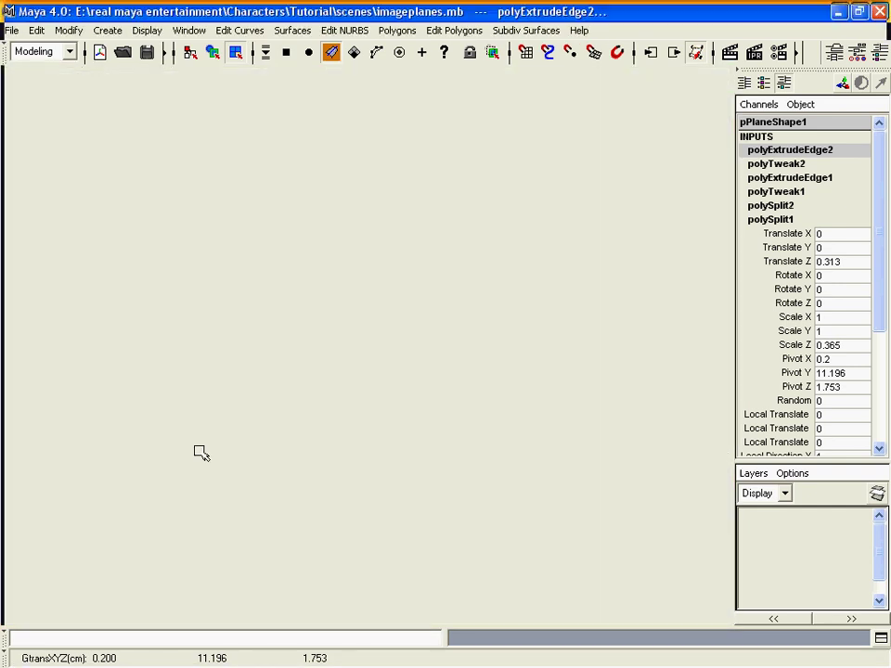
pyautogui.press('space')
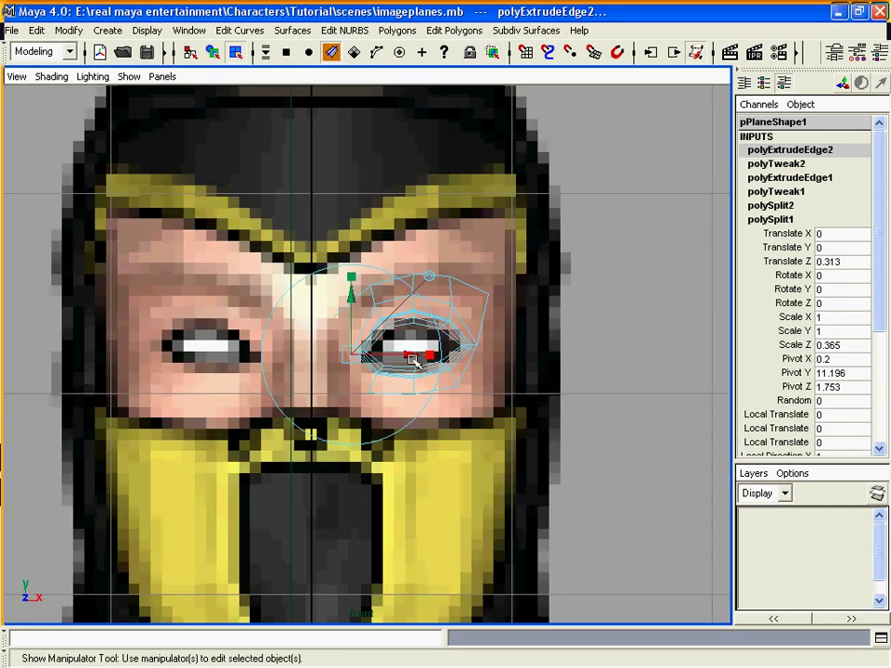